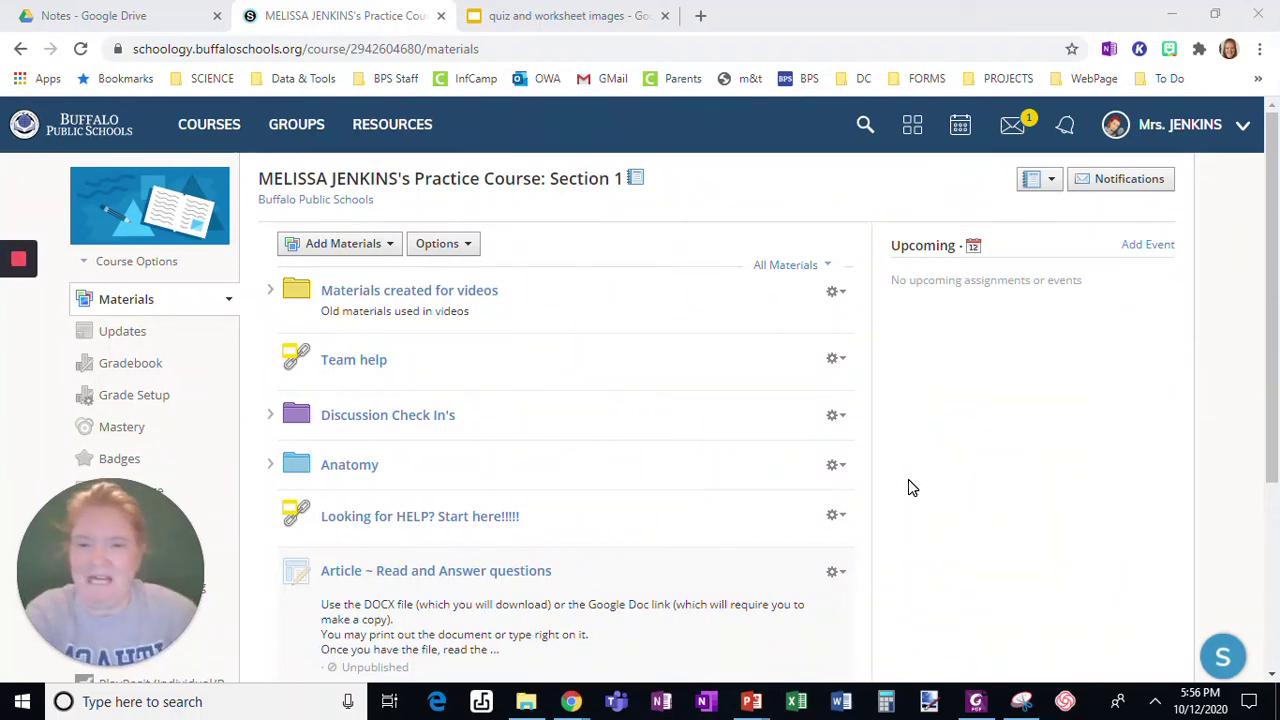
Step: Add an assessment named 'Math Multiplication' with Submissions set to Enable
{"action": "left_click", "coordinate": [355, 253]}
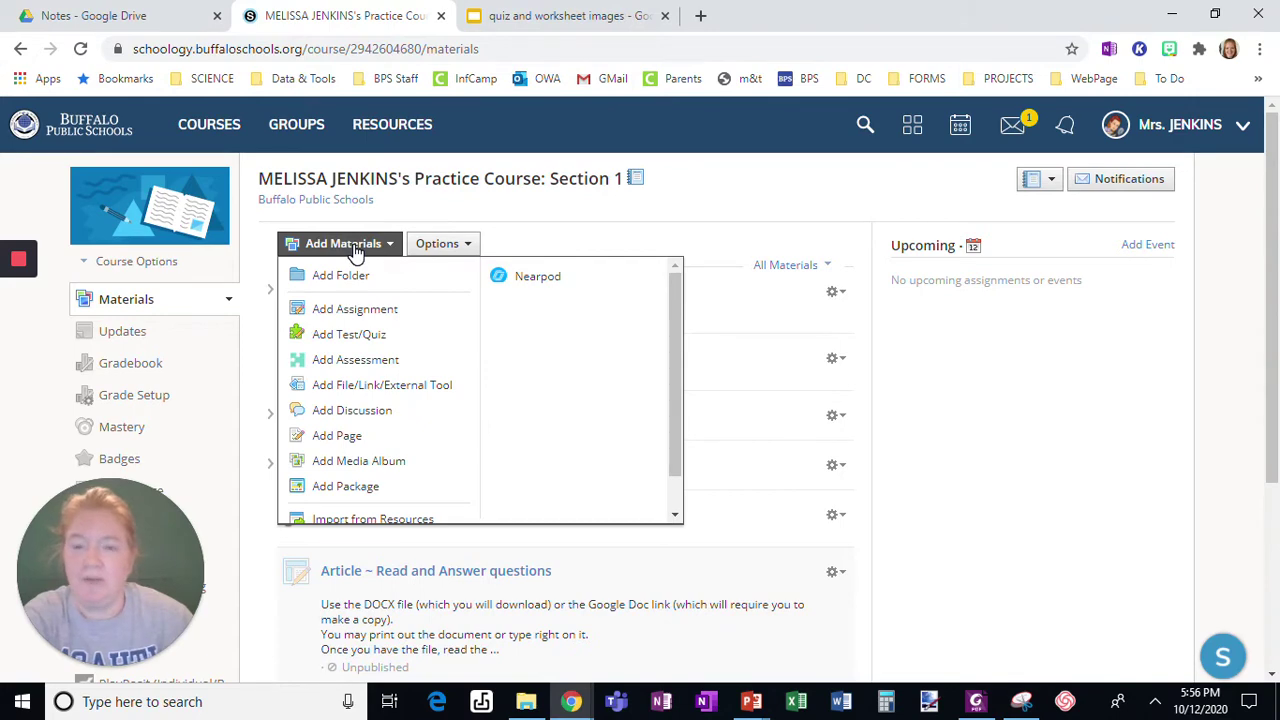
{"action": "left_click", "coordinate": [350, 359]}
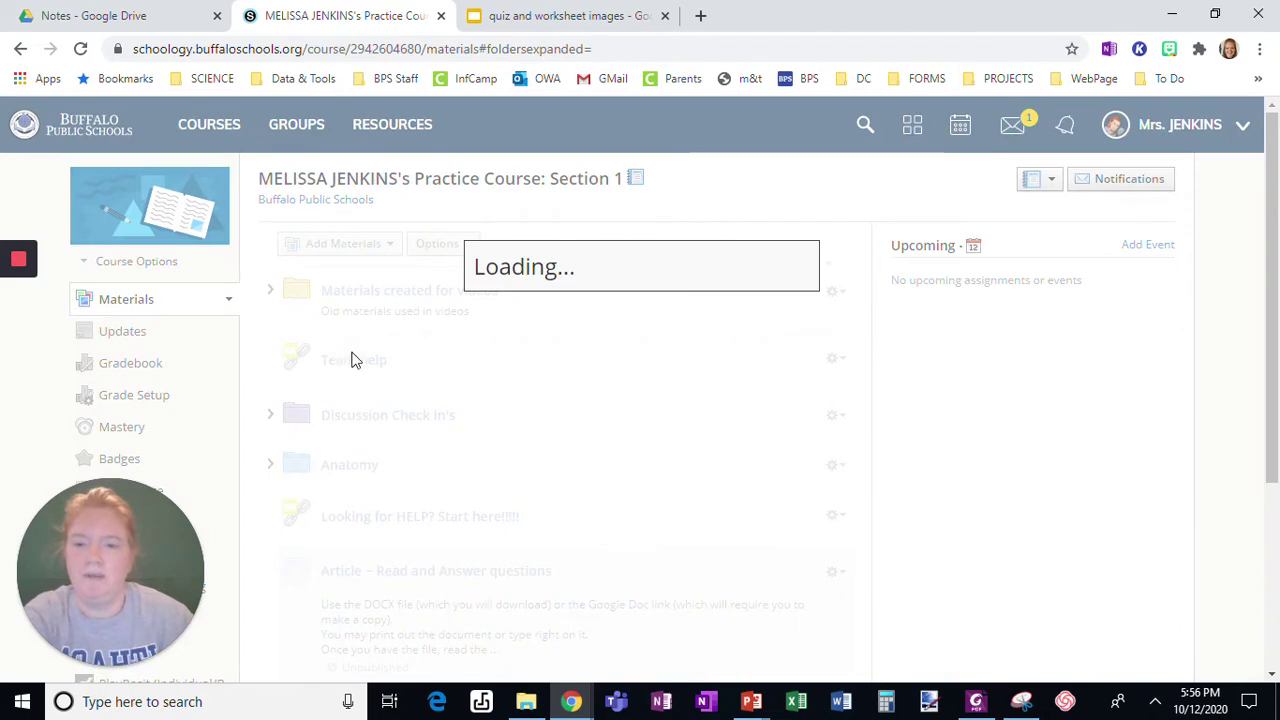
{"action": "type", "text": "Math Multiplication"}
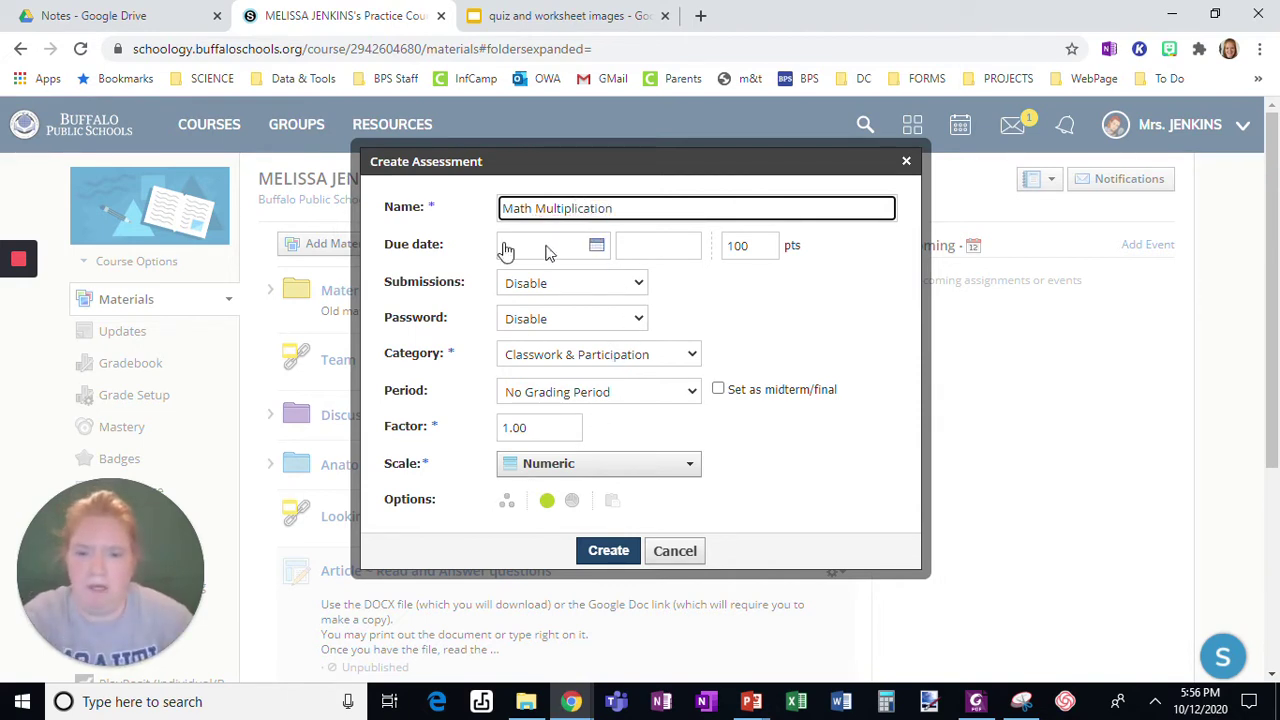
{"action": "left_click", "coordinate": [550, 285]}
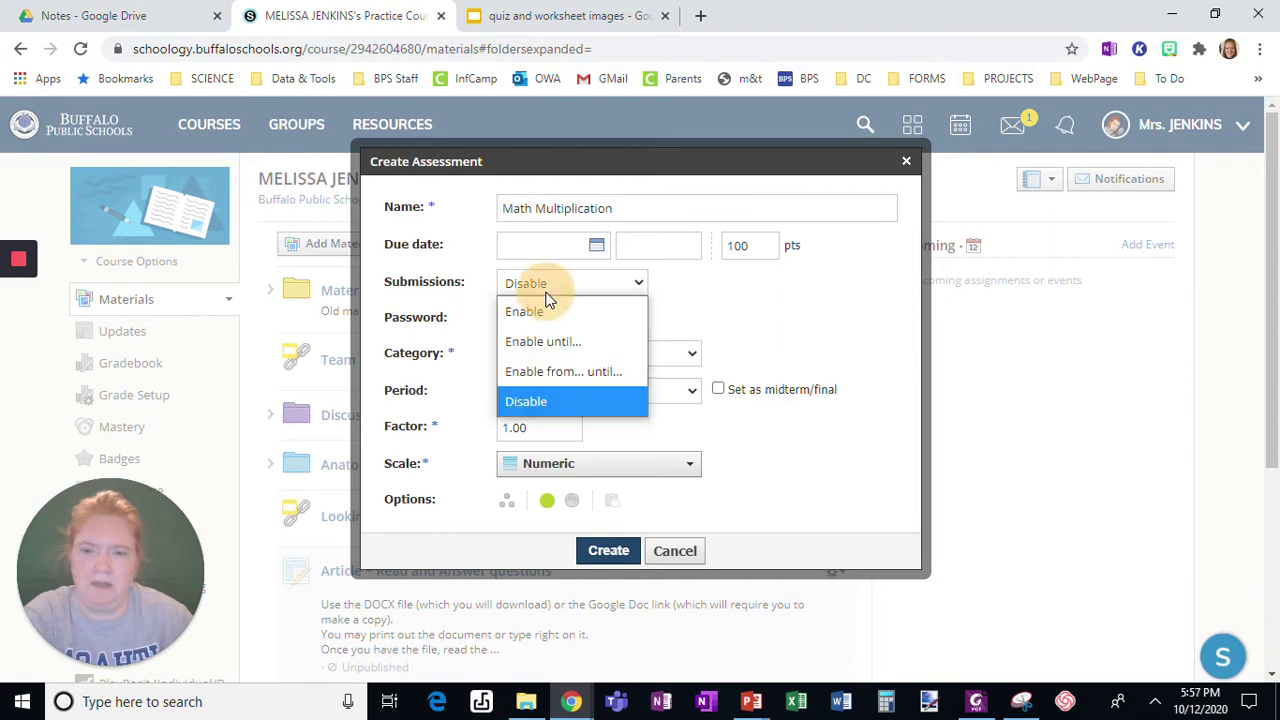
{"action": "left_click", "coordinate": [550, 308]}
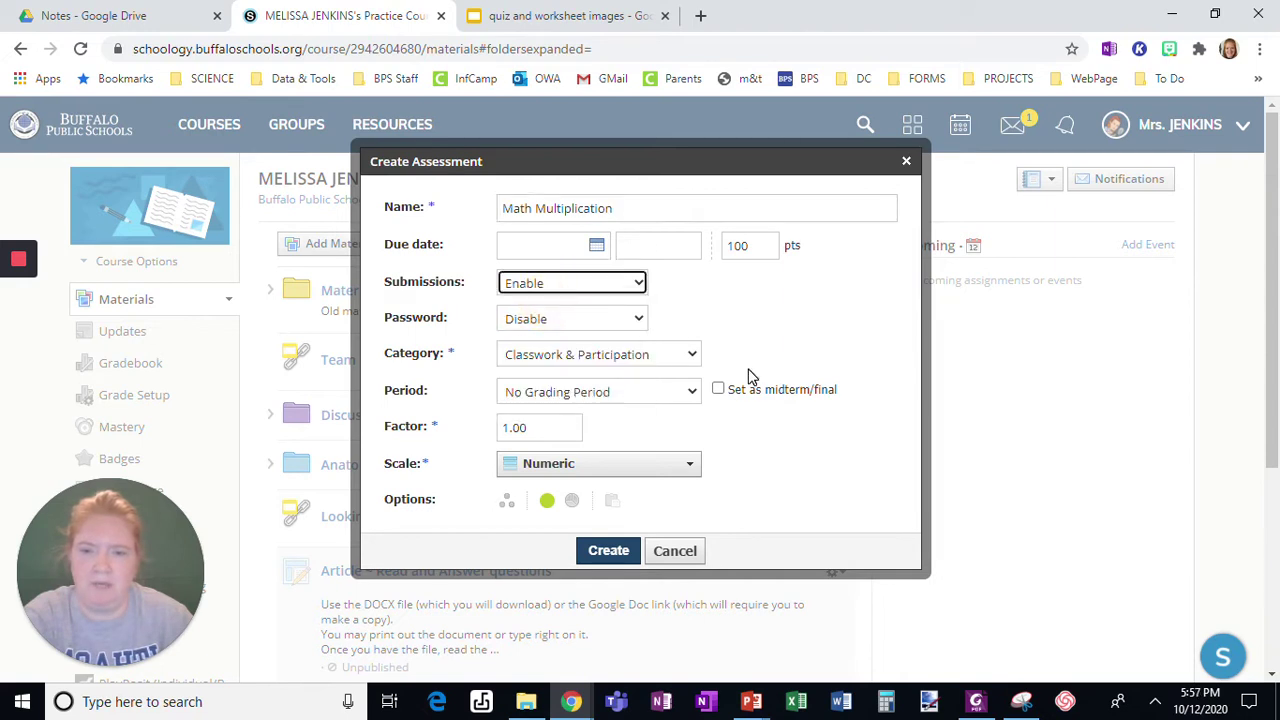
Step: Create the assessment and write the instruction 'Please do your best. Read directions.'
{"action": "left_click", "coordinate": [610, 551]}
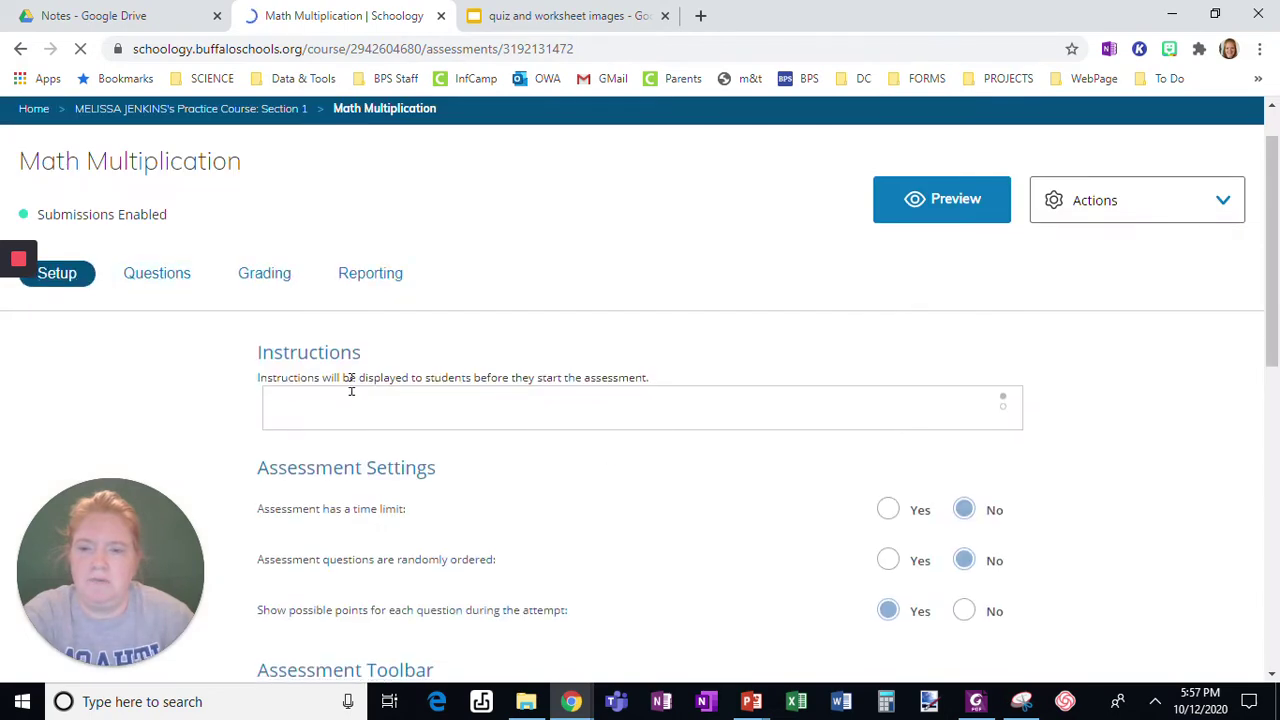
{"action": "left_click", "coordinate": [349, 409]}
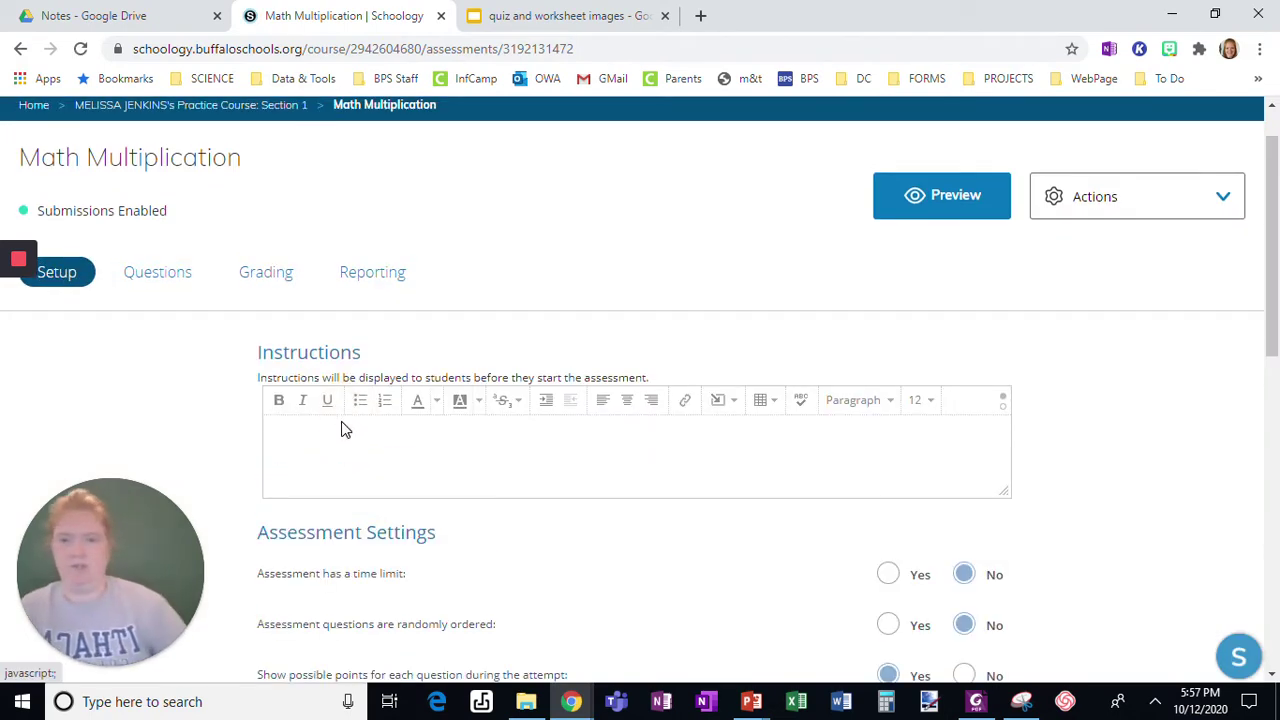
{"action": "left_click", "coordinate": [338, 430]}
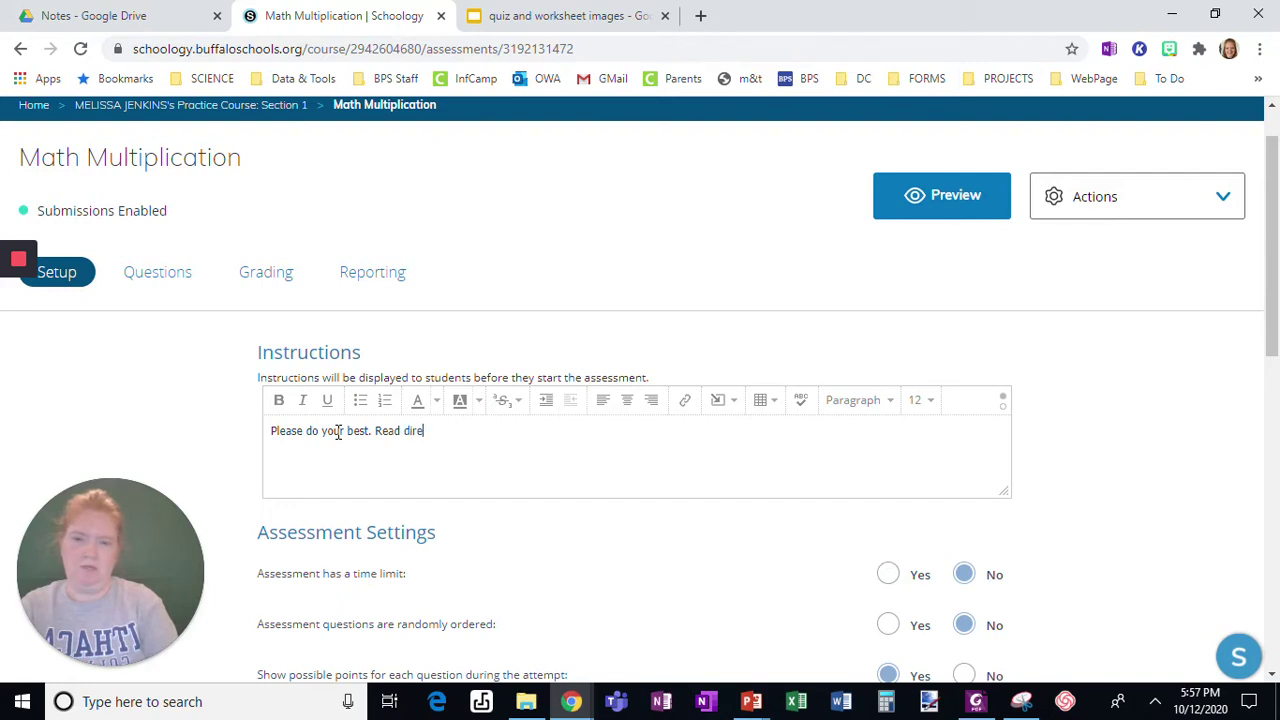
Step: Make the instruction bold, blue, centred and 18 pt, then start a new line below
{"action": "triple_click", "coordinate": [338, 430]}
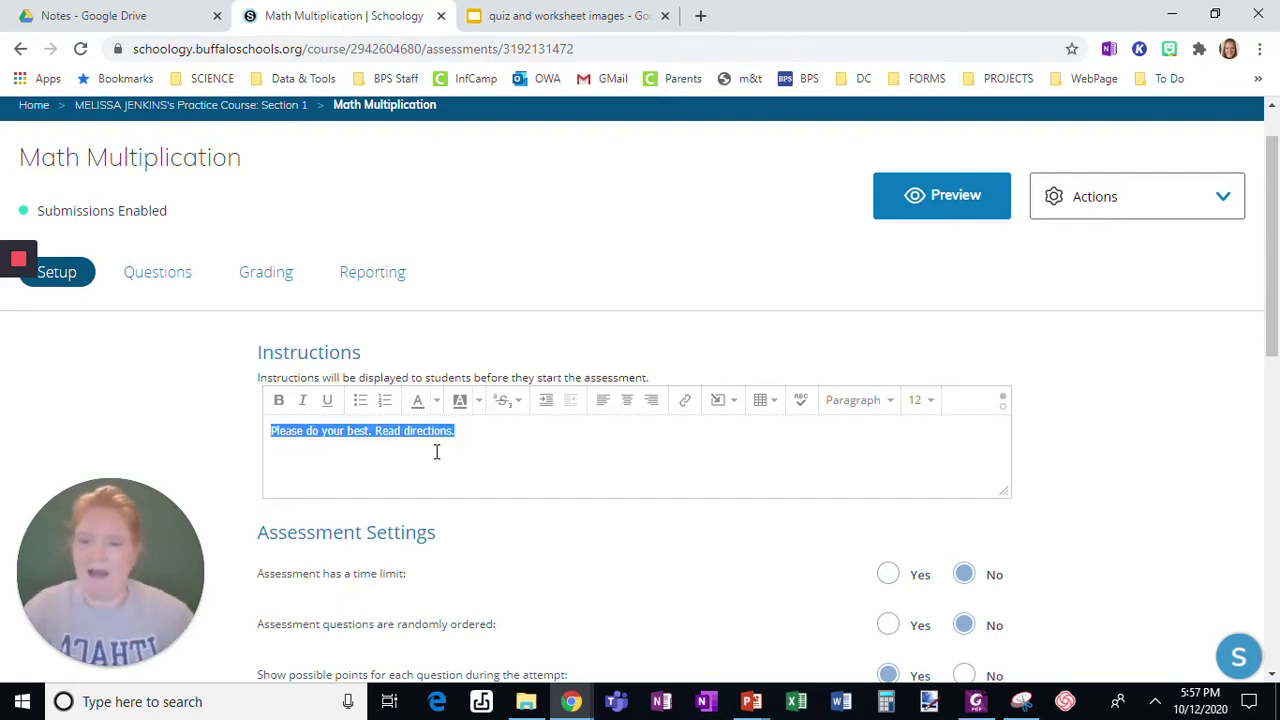
{"action": "left_click", "coordinate": [280, 402]}
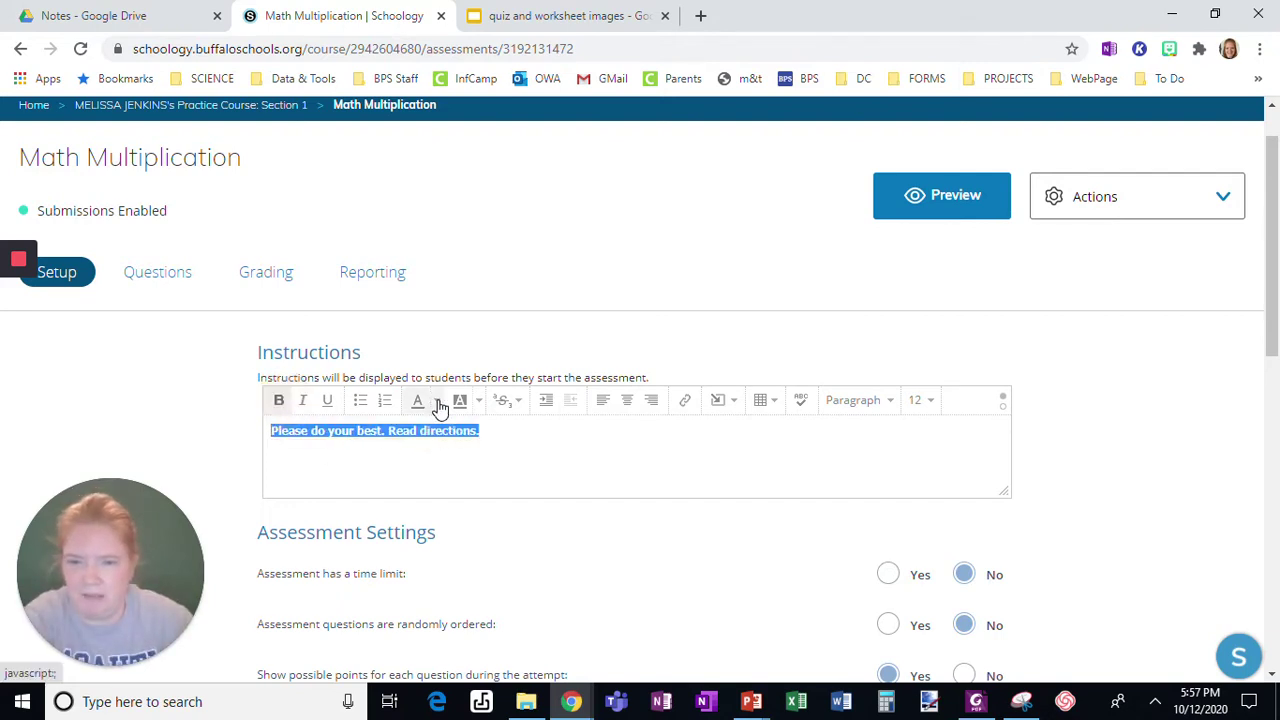
{"action": "left_click", "coordinate": [438, 402]}
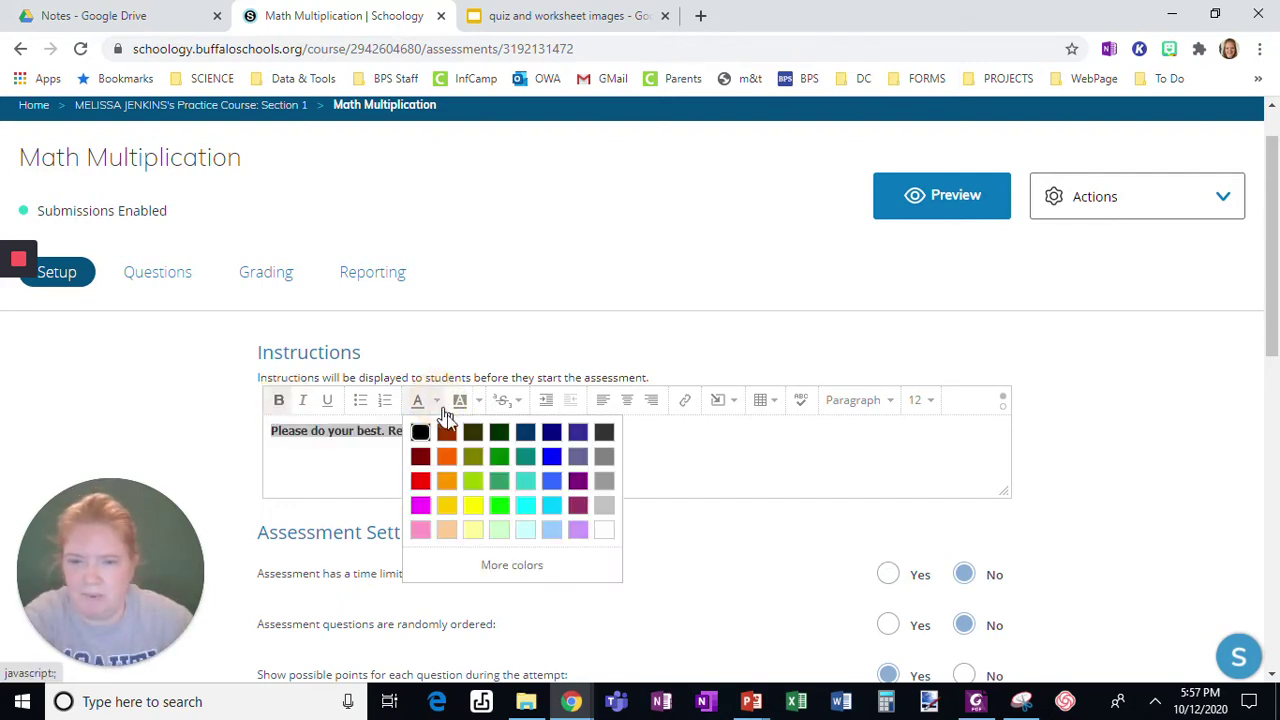
{"action": "left_click", "coordinate": [551, 458]}
{"action": "left_click", "coordinate": [627, 400]}
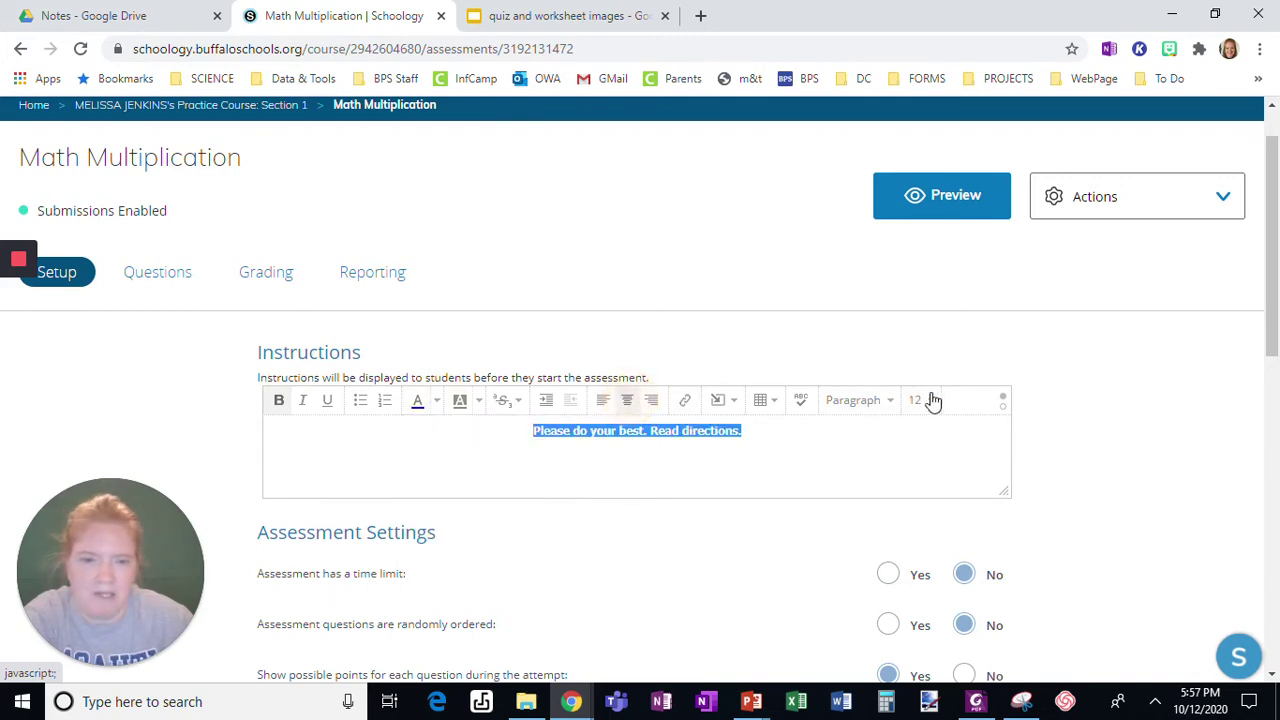
{"action": "left_click", "coordinate": [930, 400]}
{"action": "left_click", "coordinate": [923, 572]}
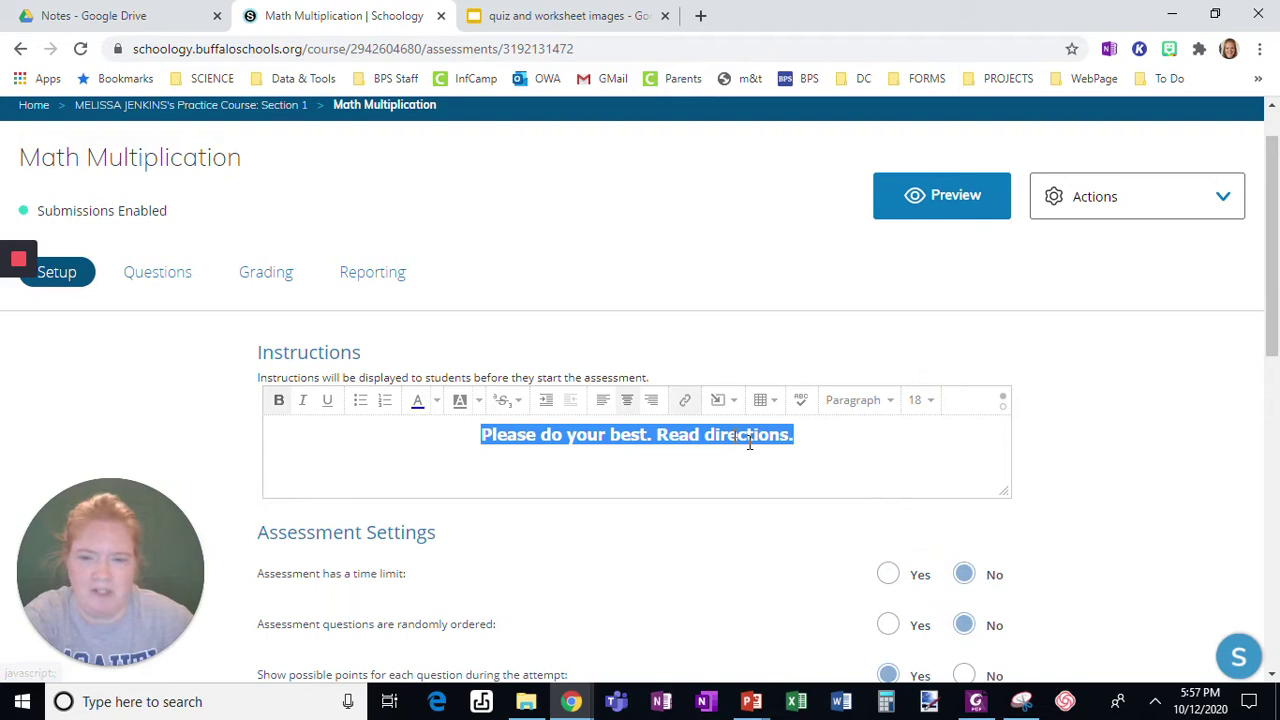
{"action": "left_click", "coordinate": [800, 433]}
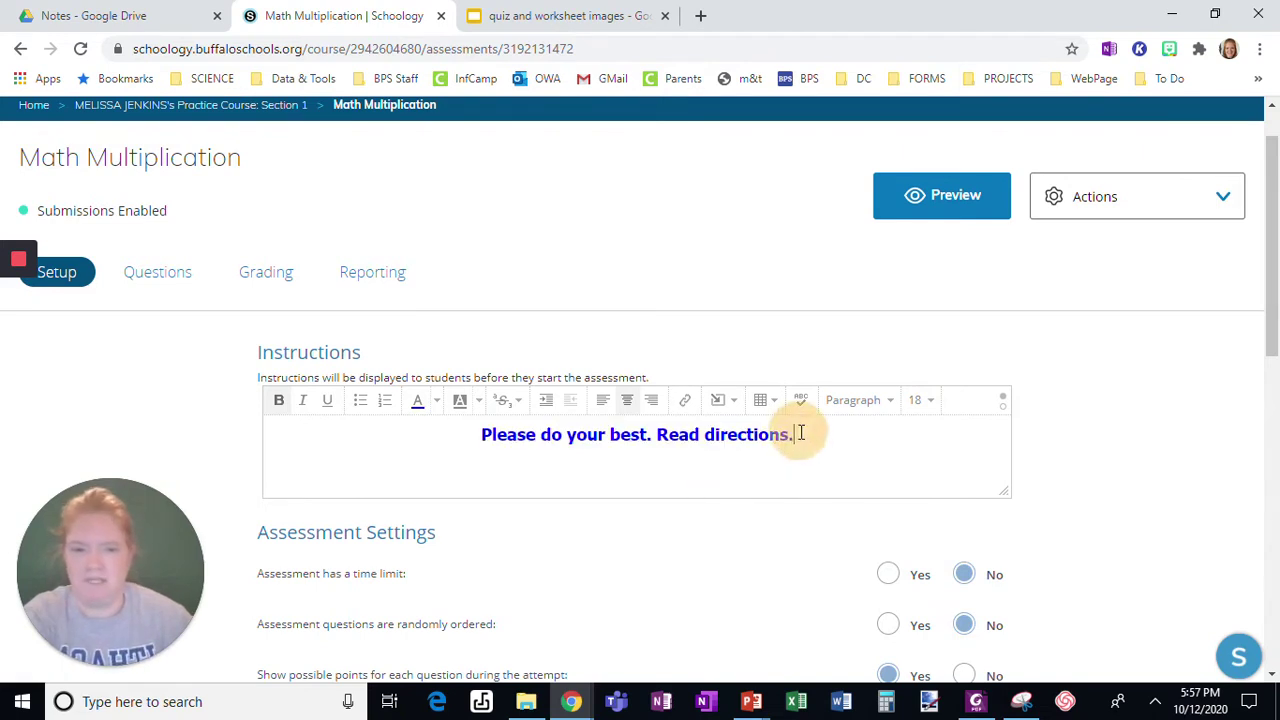
{"action": "key", "text": "Return"}
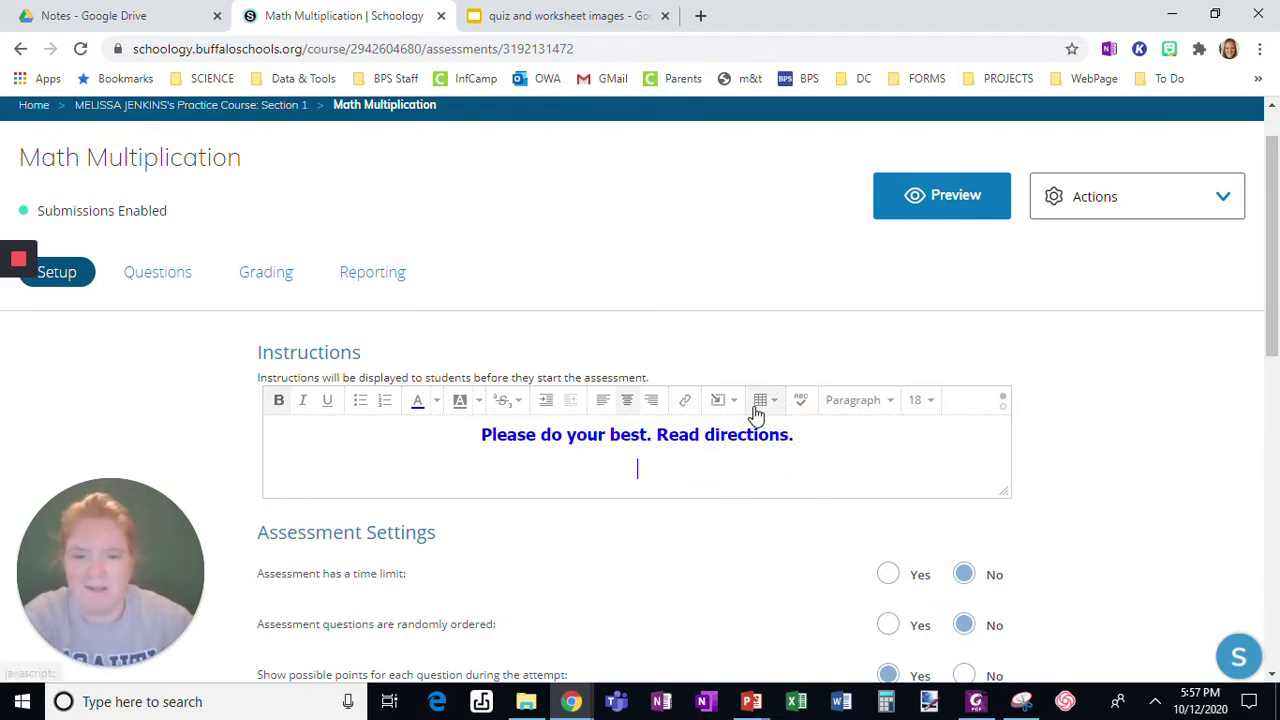
Step: Choose Insert > Image/Media, From the Web, with Media as the embed type
{"action": "left_click", "coordinate": [733, 402]}
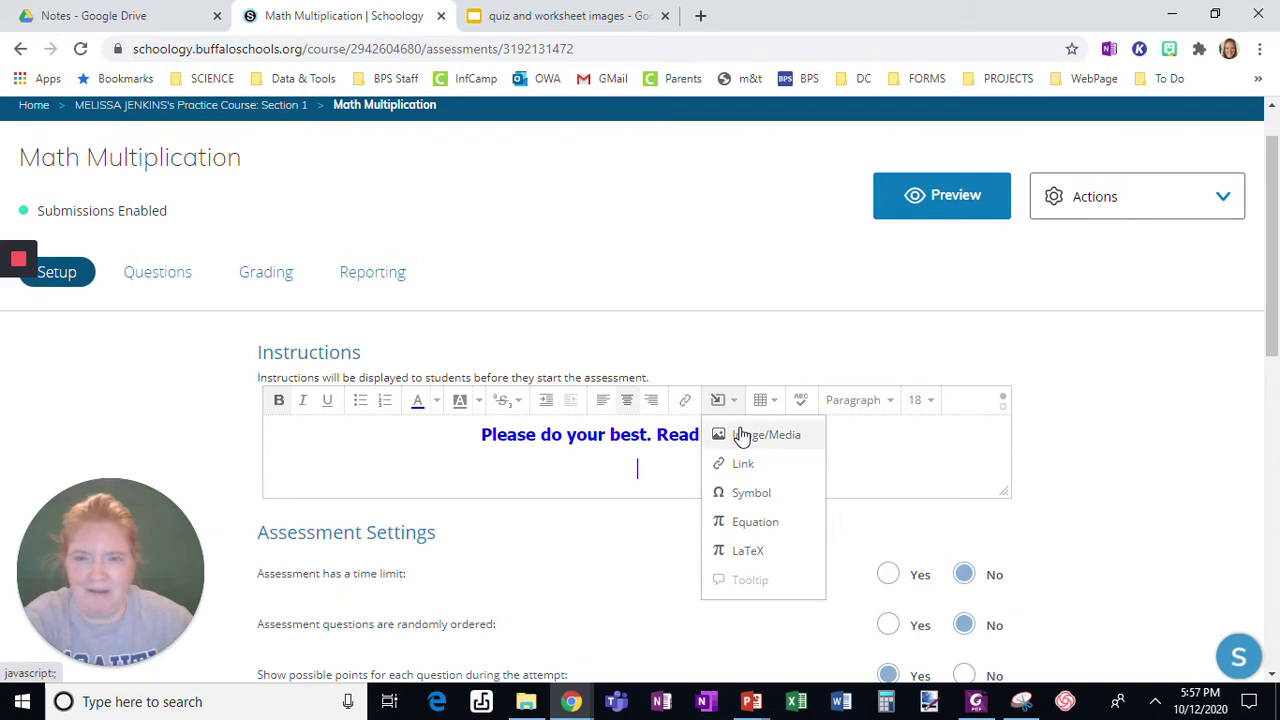
{"action": "left_click", "coordinate": [760, 435]}
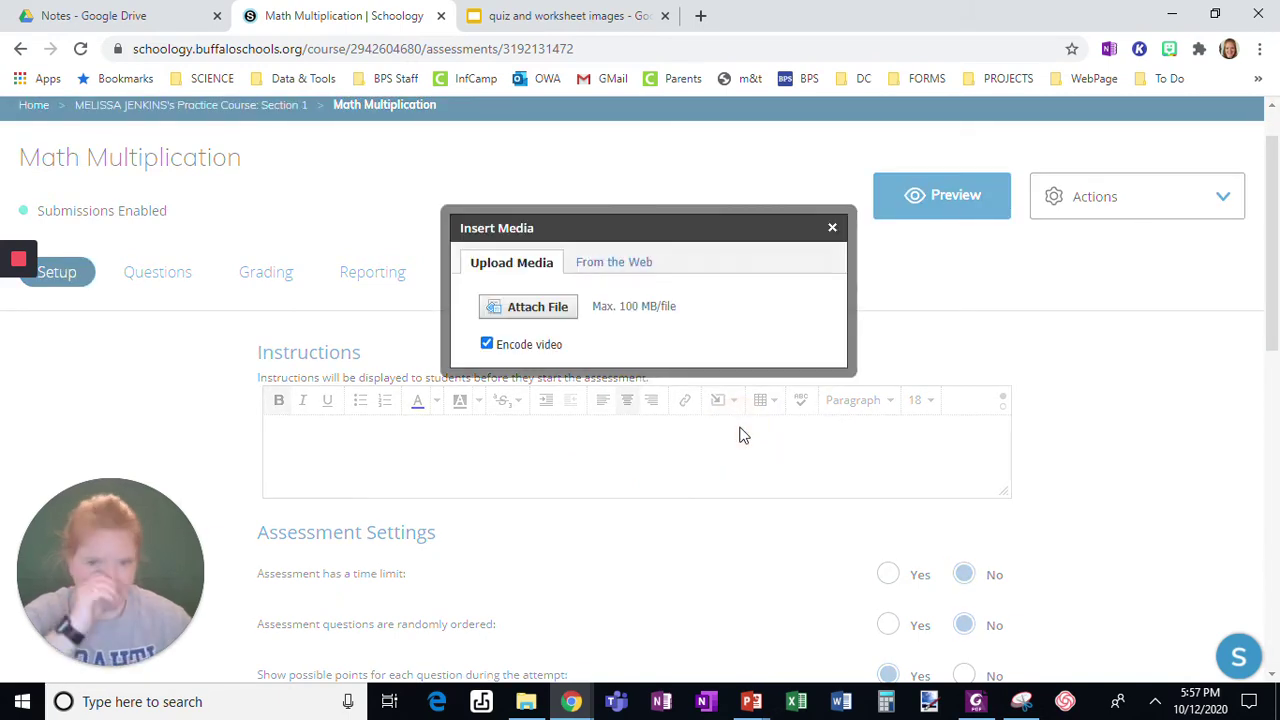
{"action": "left_click", "coordinate": [592, 270]}
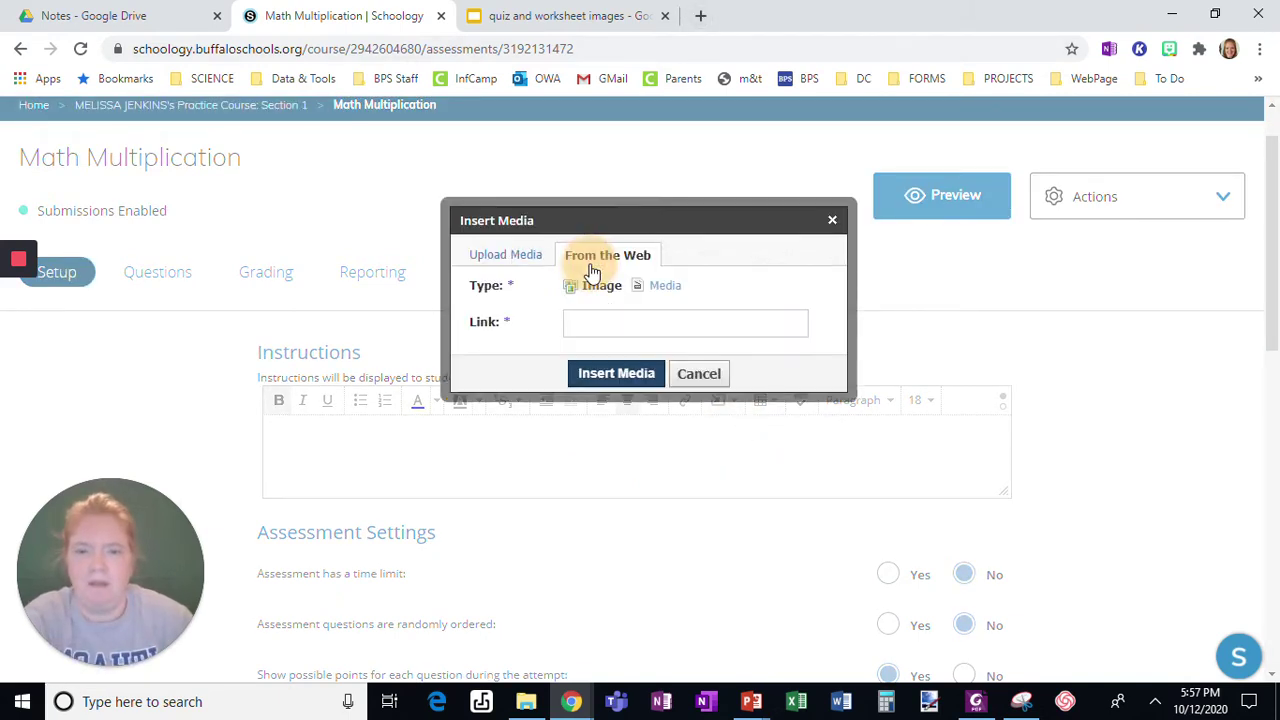
{"action": "left_click", "coordinate": [663, 287]}
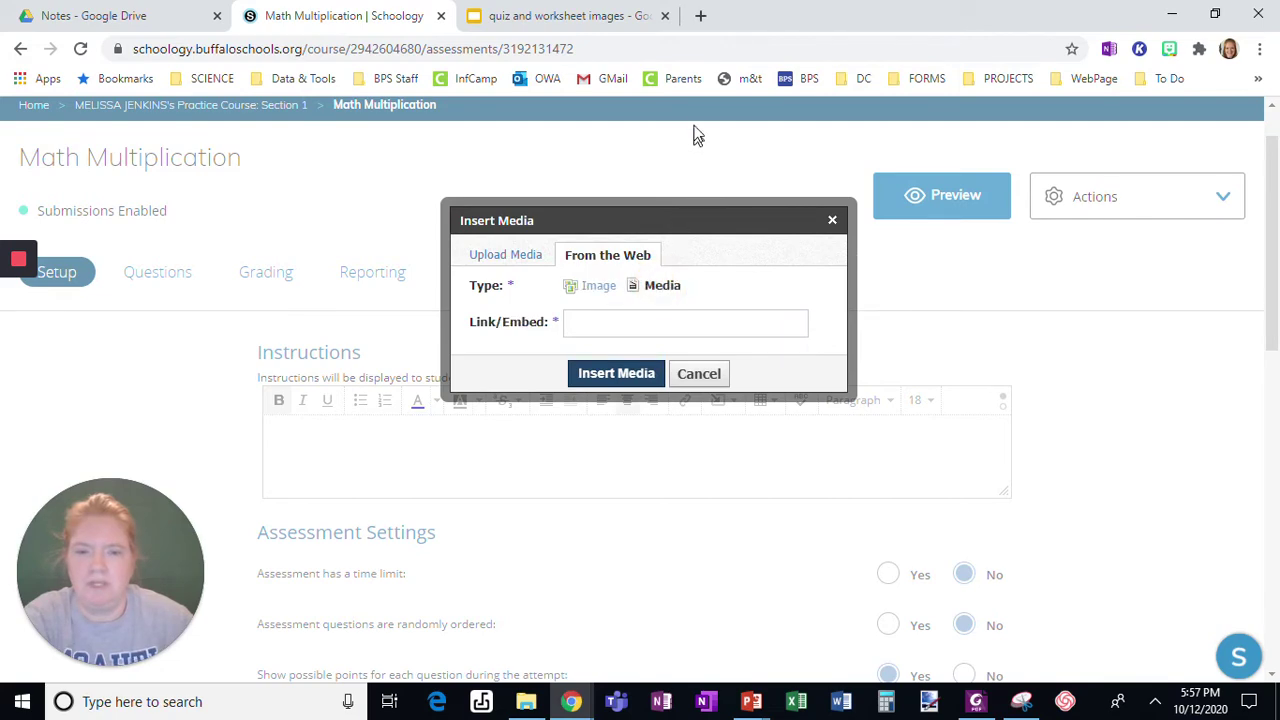
Step: Open youtube.com in a new tab and go to YouTube Studio from the account menu
{"action": "left_click", "coordinate": [700, 15]}
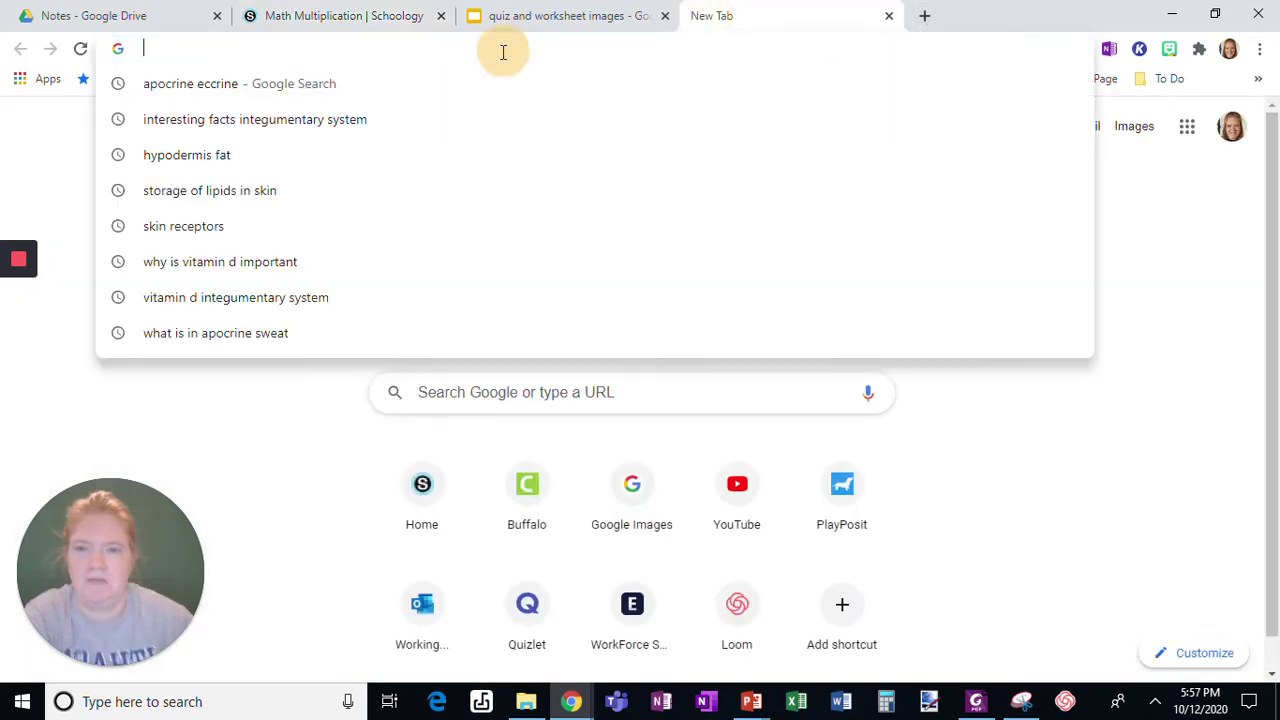
{"action": "type", "text": "you"}
{"action": "key", "text": "Return"}
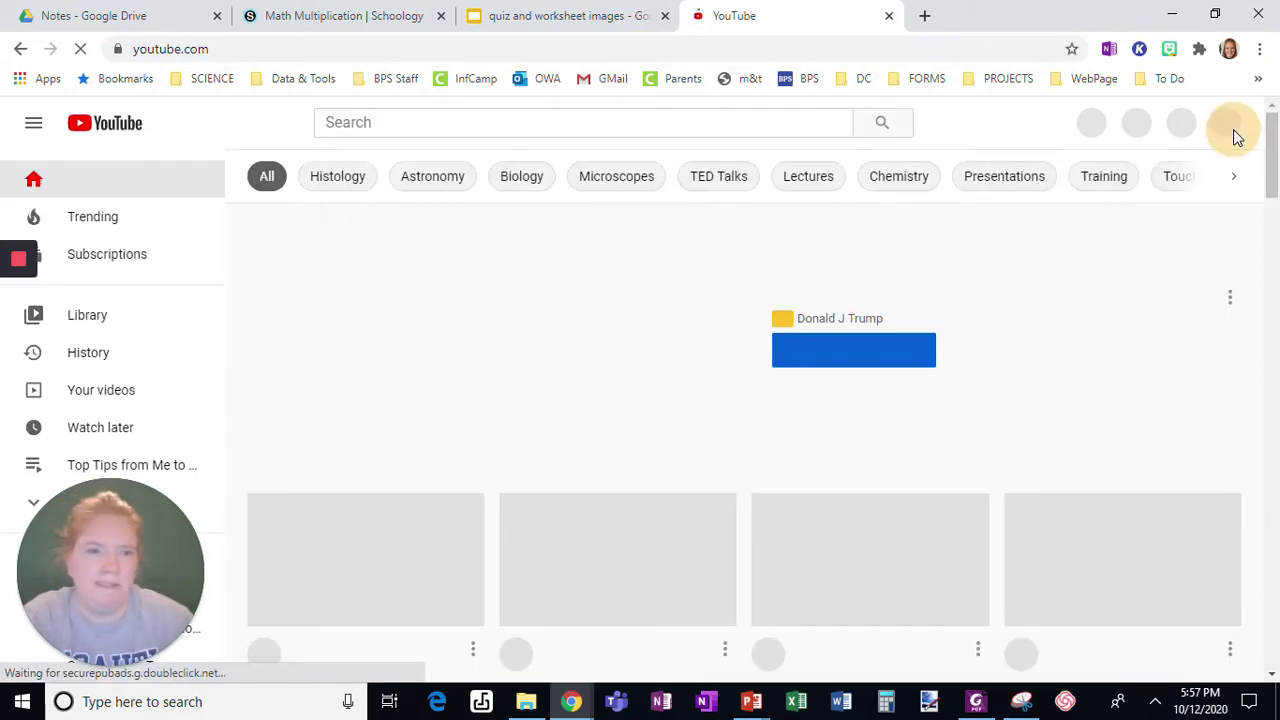
{"action": "left_click", "coordinate": [1236, 137]}
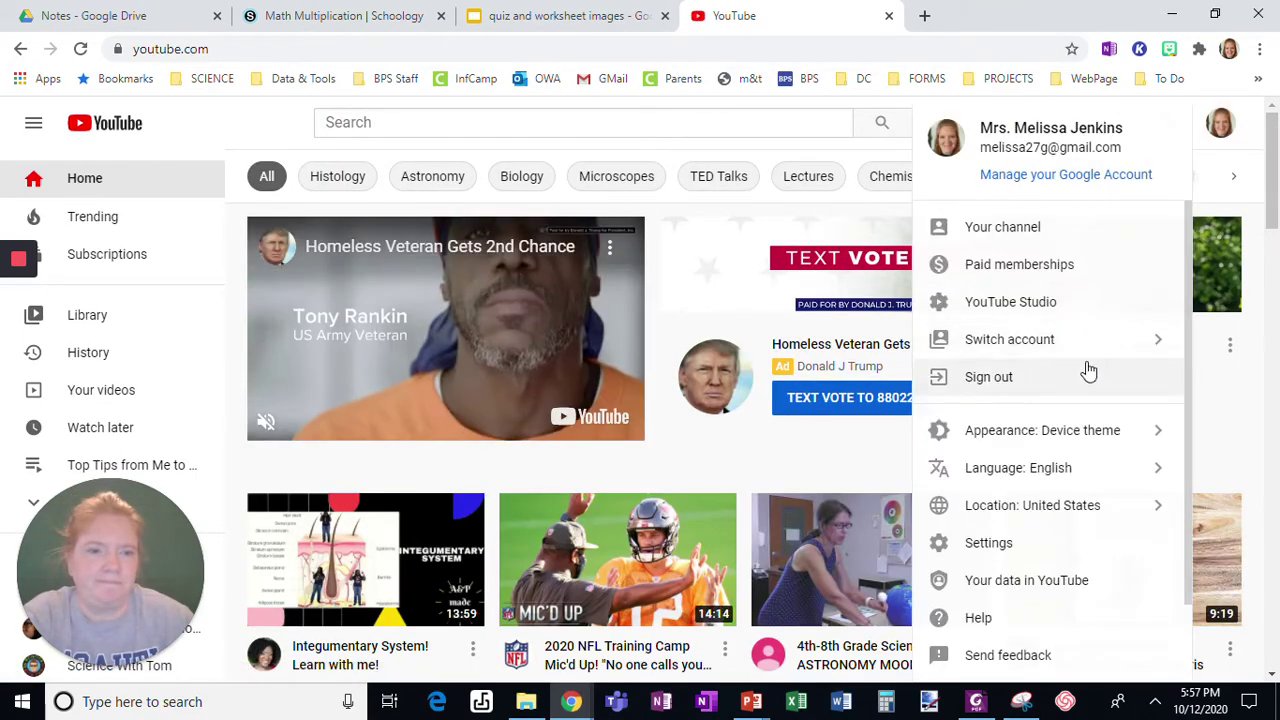
{"action": "left_click", "coordinate": [1043, 300]}
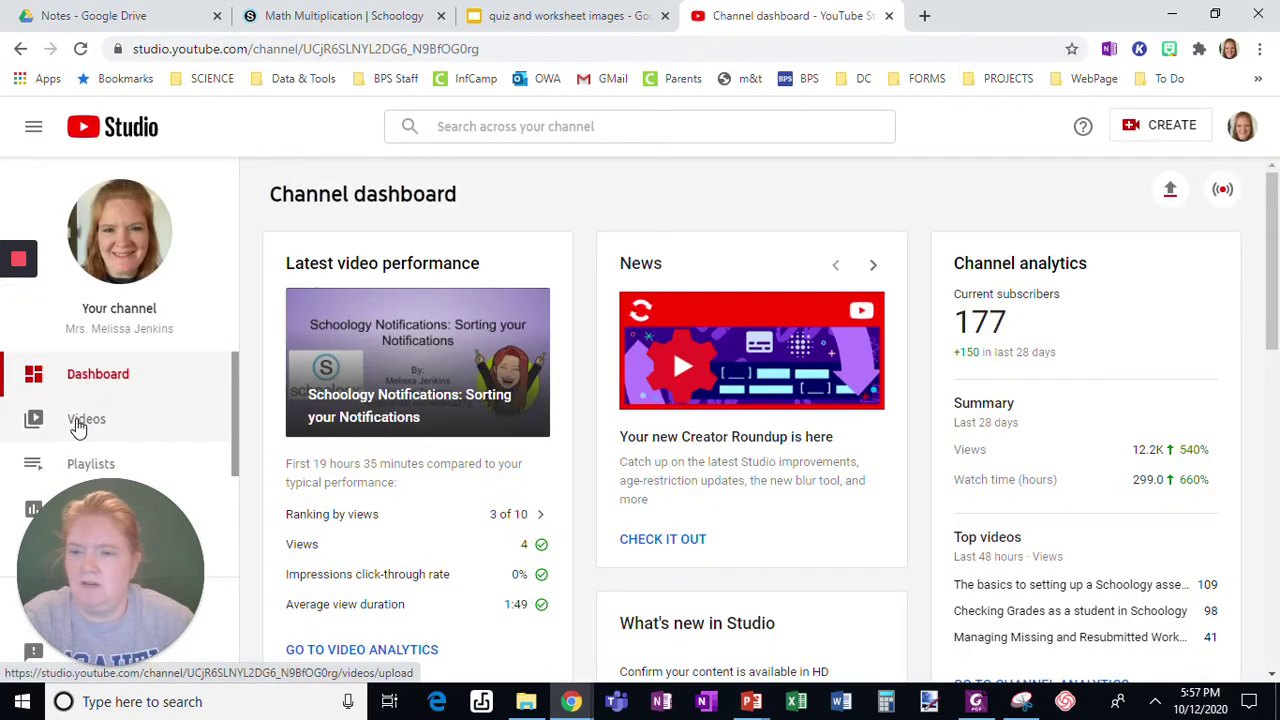
Step: Copy the Good Luck Message video's shareable link from the channel's Videos list
{"action": "left_click", "coordinate": [80, 421]}
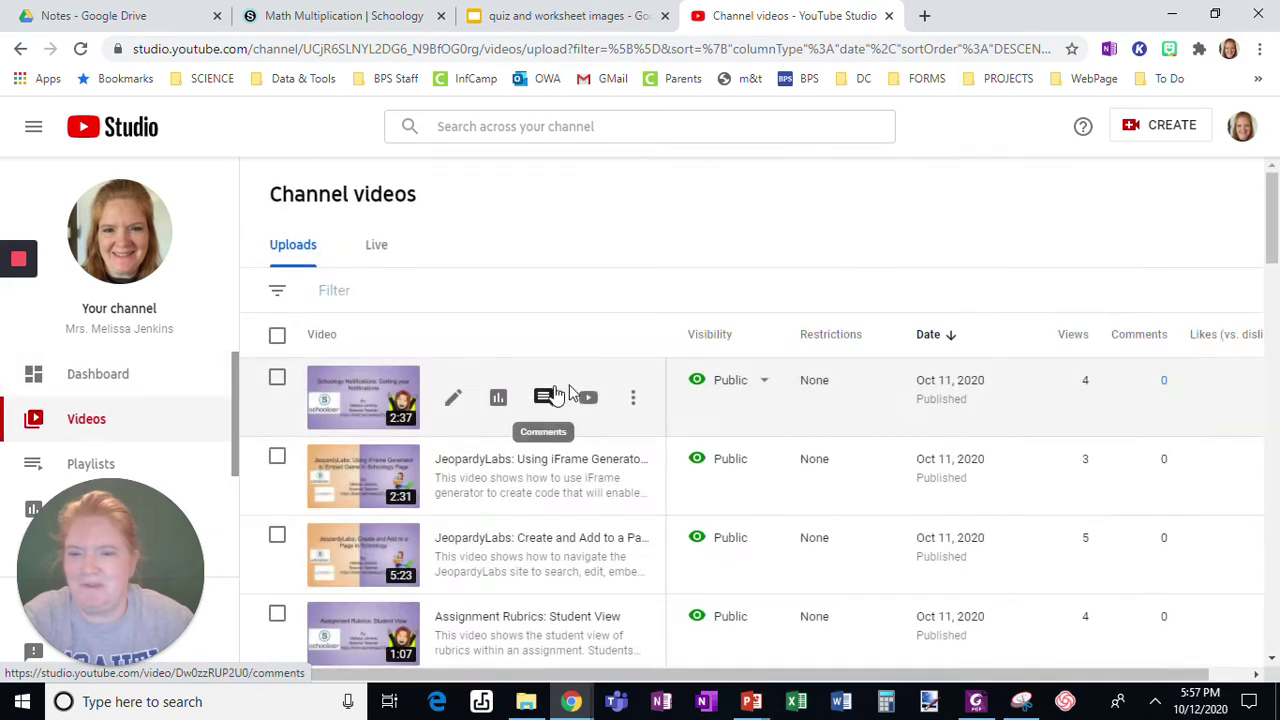
{"action": "scroll", "coordinate": [575, 390], "scroll_direction": "down", "scroll_amount": 7}
{"action": "scroll", "coordinate": [580, 388], "scroll_direction": "down", "scroll_amount": 2}
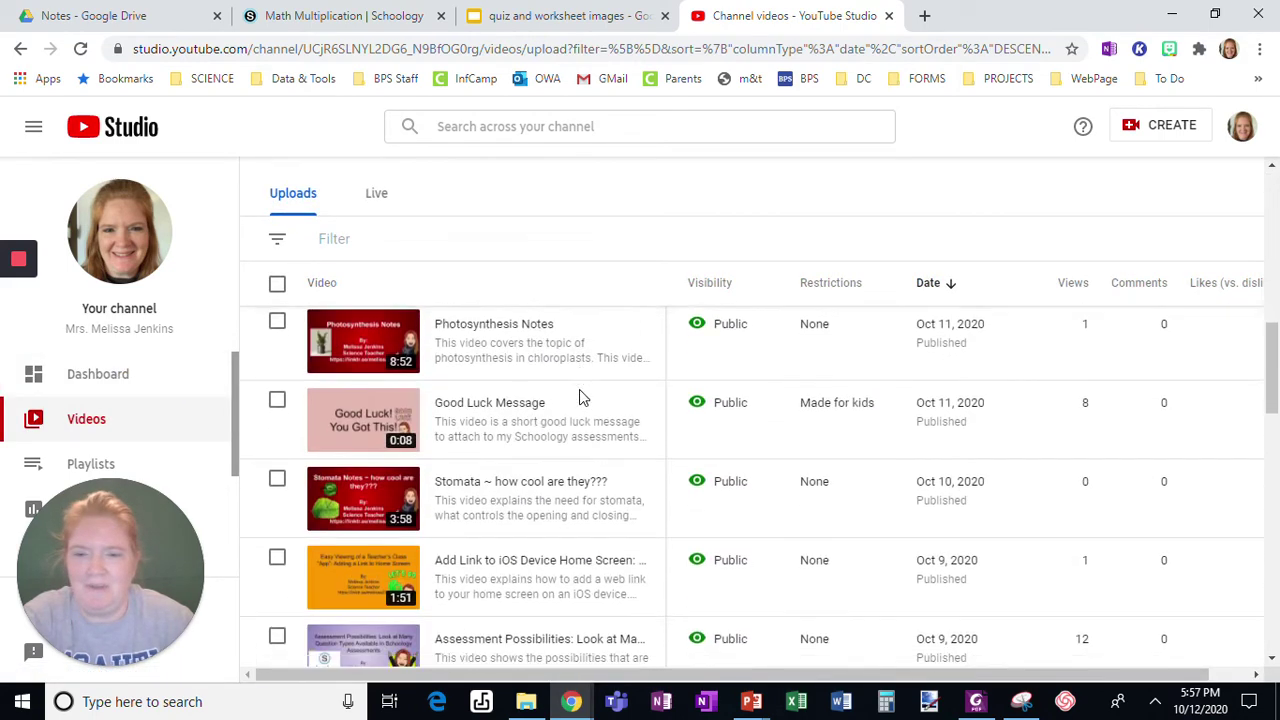
{"action": "left_click", "coordinate": [630, 425]}
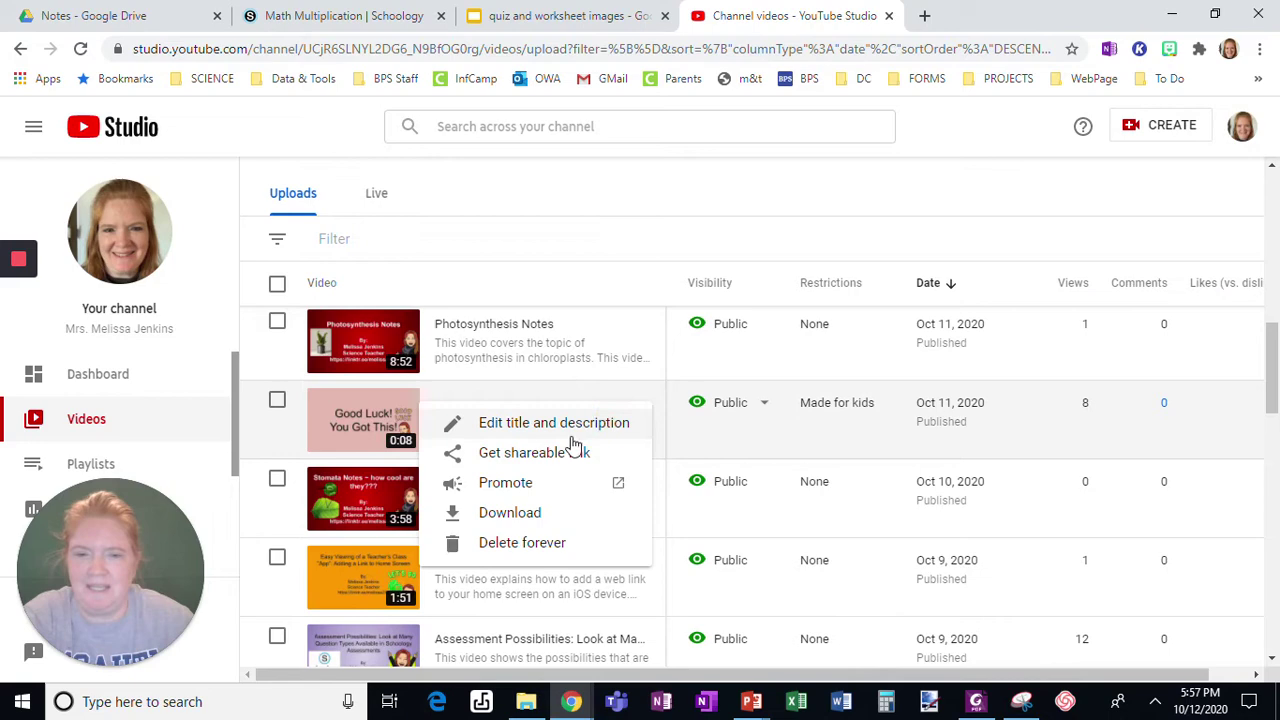
{"action": "left_click", "coordinate": [535, 455]}
Step: Paste the Good Luck Message video link into the Schoology media dialog and embed it
{"action": "left_click", "coordinate": [575, 18]}
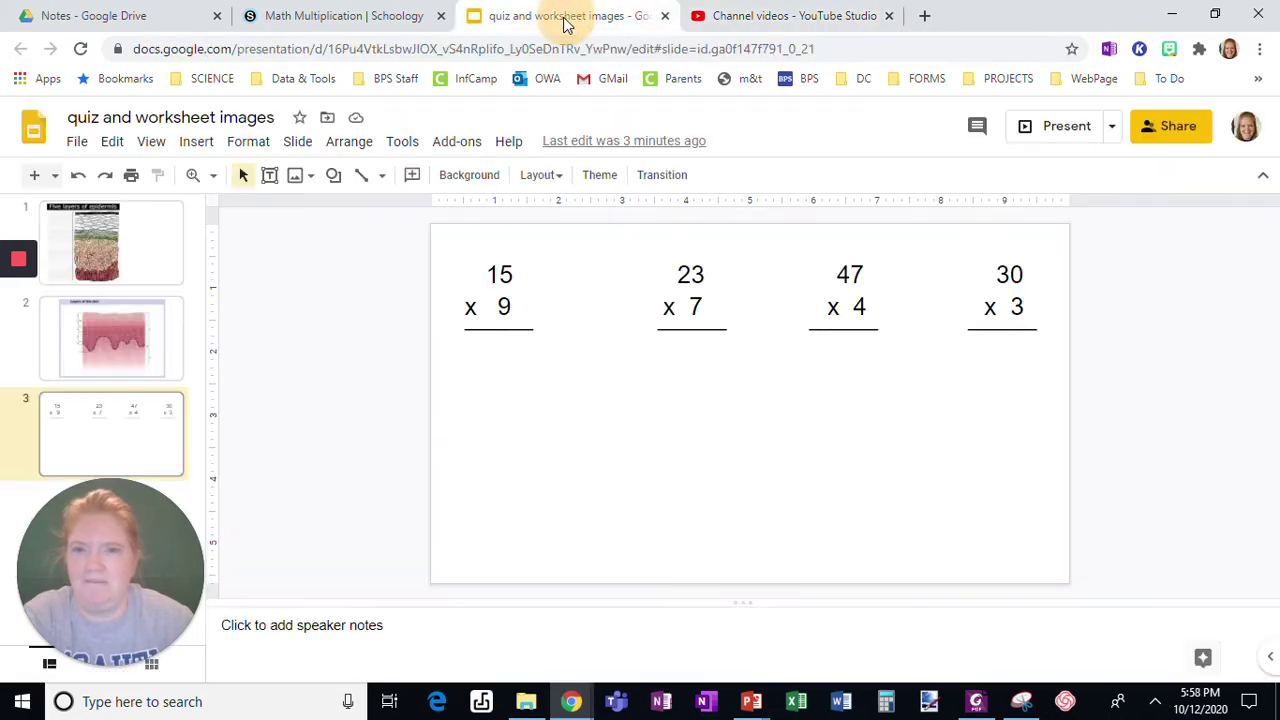
{"action": "left_click", "coordinate": [380, 18]}
{"action": "left_click", "coordinate": [614, 322]}
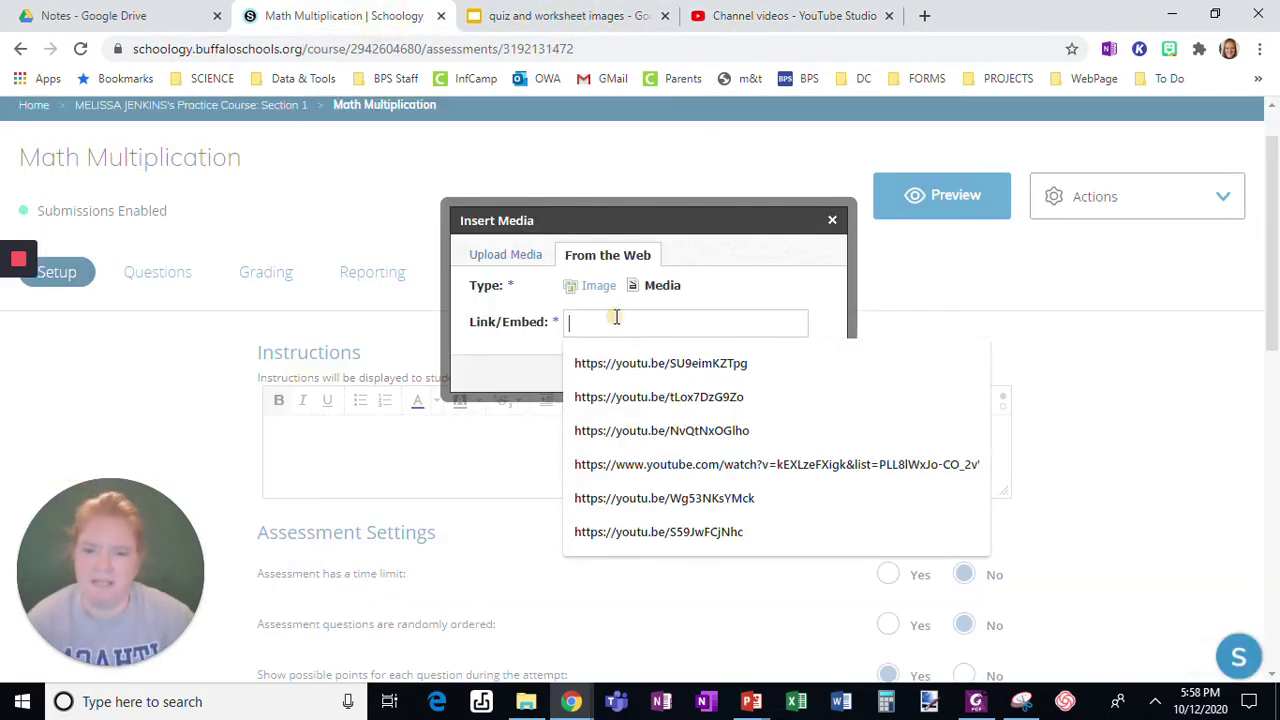
{"action": "key", "text": "ctrl+v"}
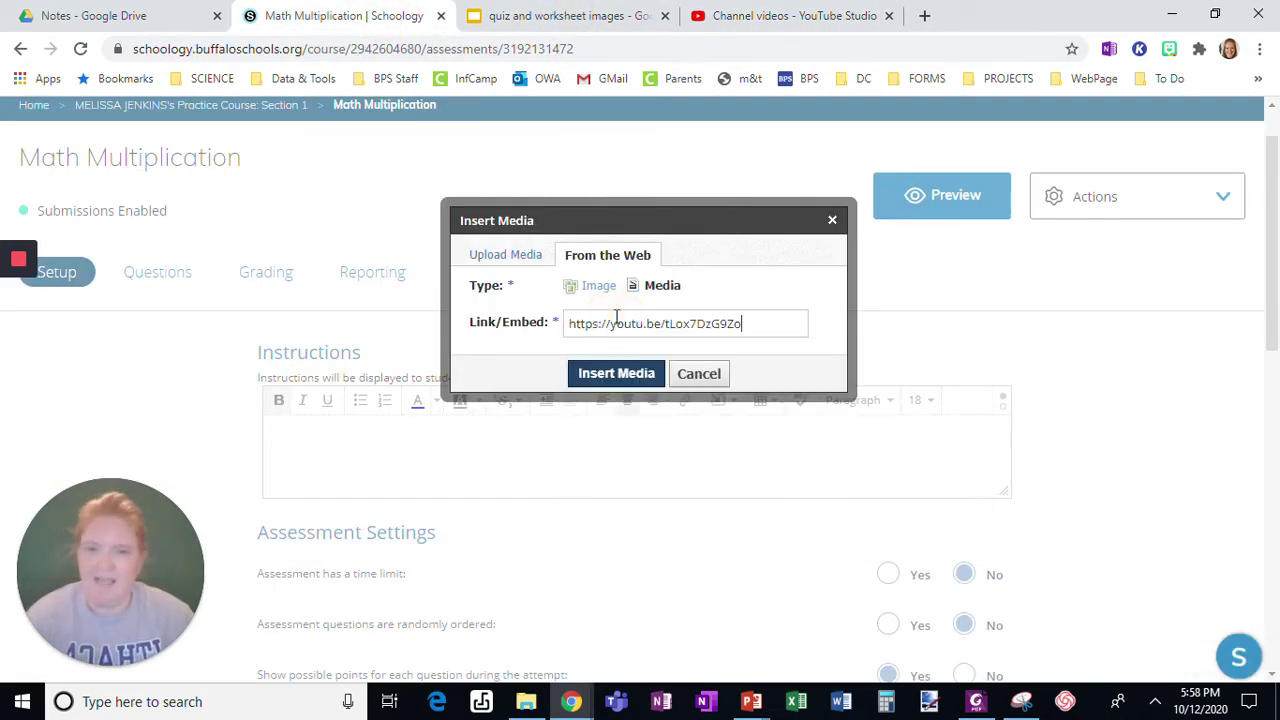
{"action": "left_click", "coordinate": [616, 373]}
{"action": "scroll", "coordinate": [820, 423], "scroll_direction": "down", "scroll_amount": 1}
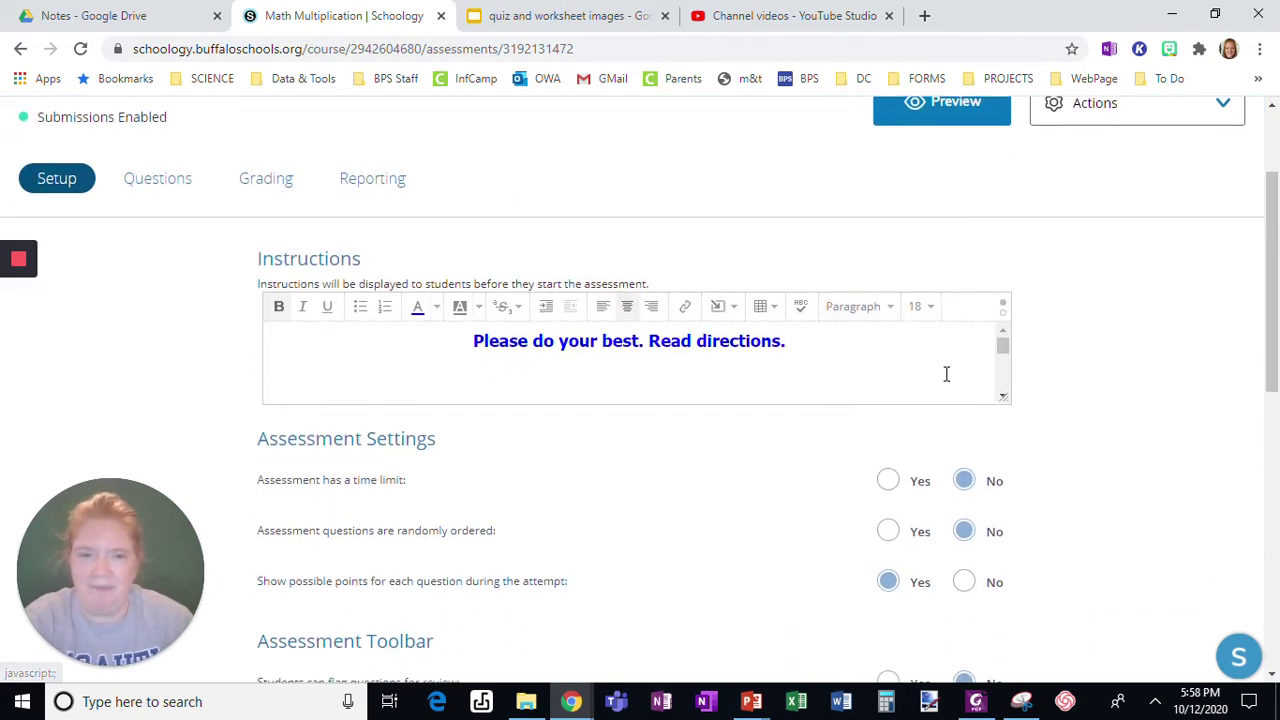
{"action": "scroll", "coordinate": [950, 371], "scroll_direction": "down", "scroll_amount": 1}
{"action": "scroll", "coordinate": [868, 378], "scroll_direction": "up", "scroll_amount": 1}
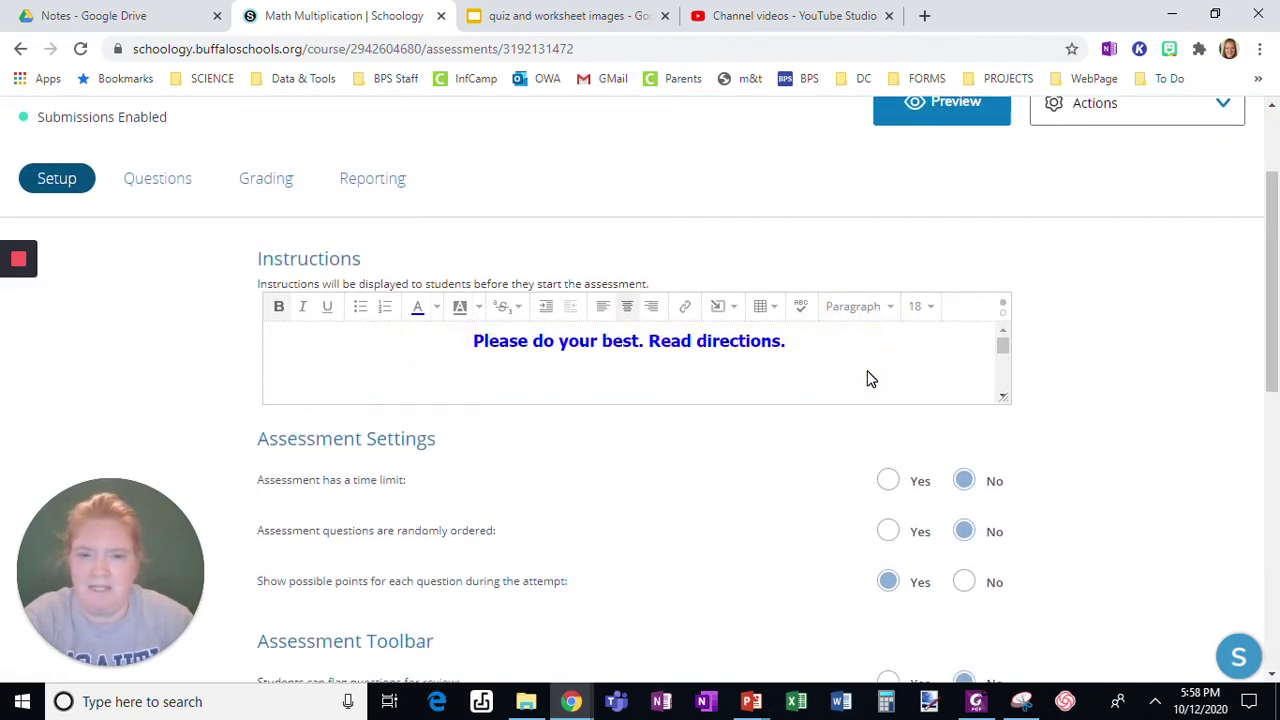
{"action": "scroll", "coordinate": [868, 378], "scroll_direction": "down", "scroll_amount": 1}
{"action": "scroll", "coordinate": [820, 337], "scroll_direction": "up", "scroll_amount": 1}
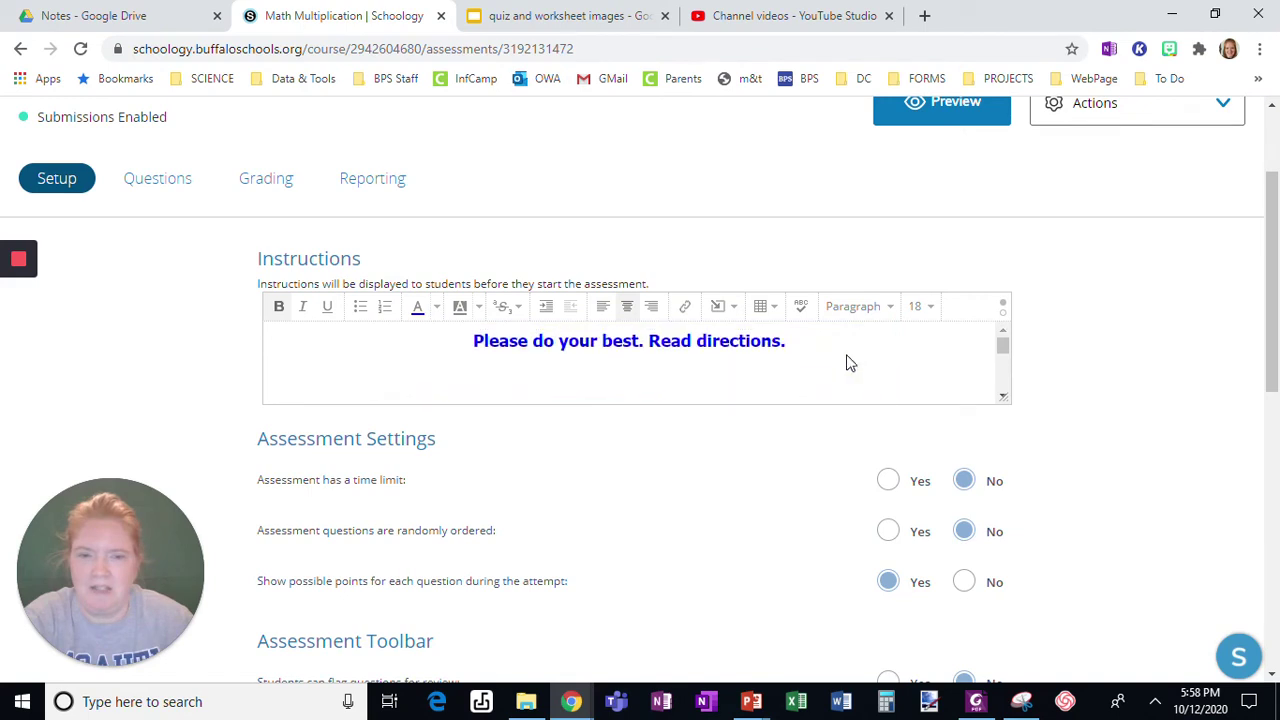
Step: Delete the empty line under the instructions and shrink the video, keeping it centred
{"action": "key", "text": "BackSpace"}
{"action": "left_click", "coordinate": [797, 372]}
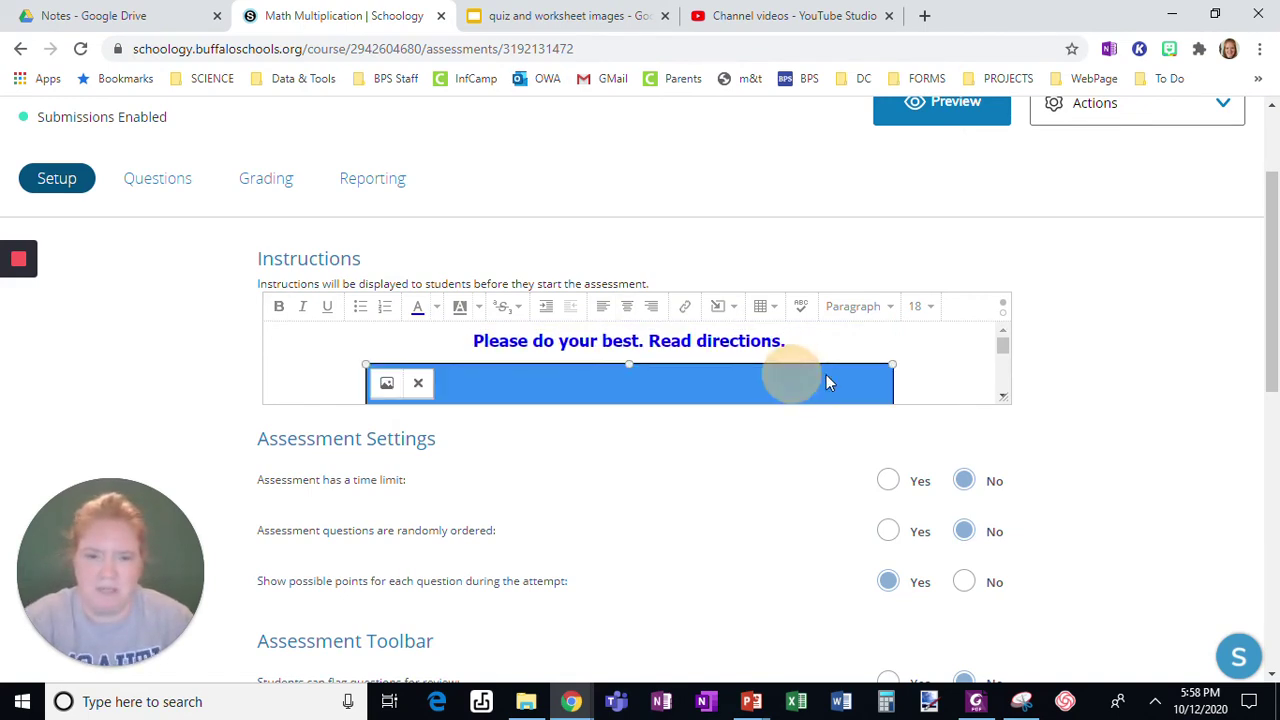
{"action": "left_click_drag", "start_coordinate": [876, 366], "coordinate": [796, 380]}
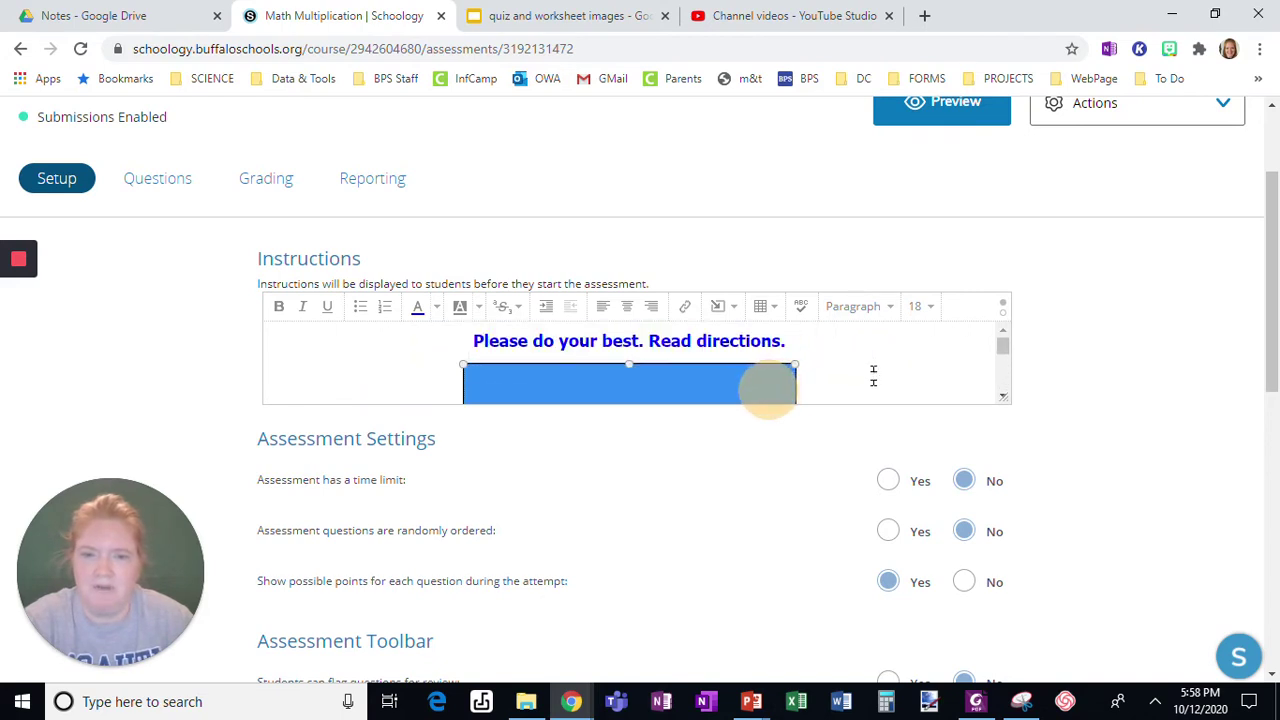
Step: Set Yes for random question order, flagging, eliminating choices, highlighting and notepad
{"action": "scroll", "coordinate": [806, 514], "scroll_direction": "down", "scroll_amount": 1}
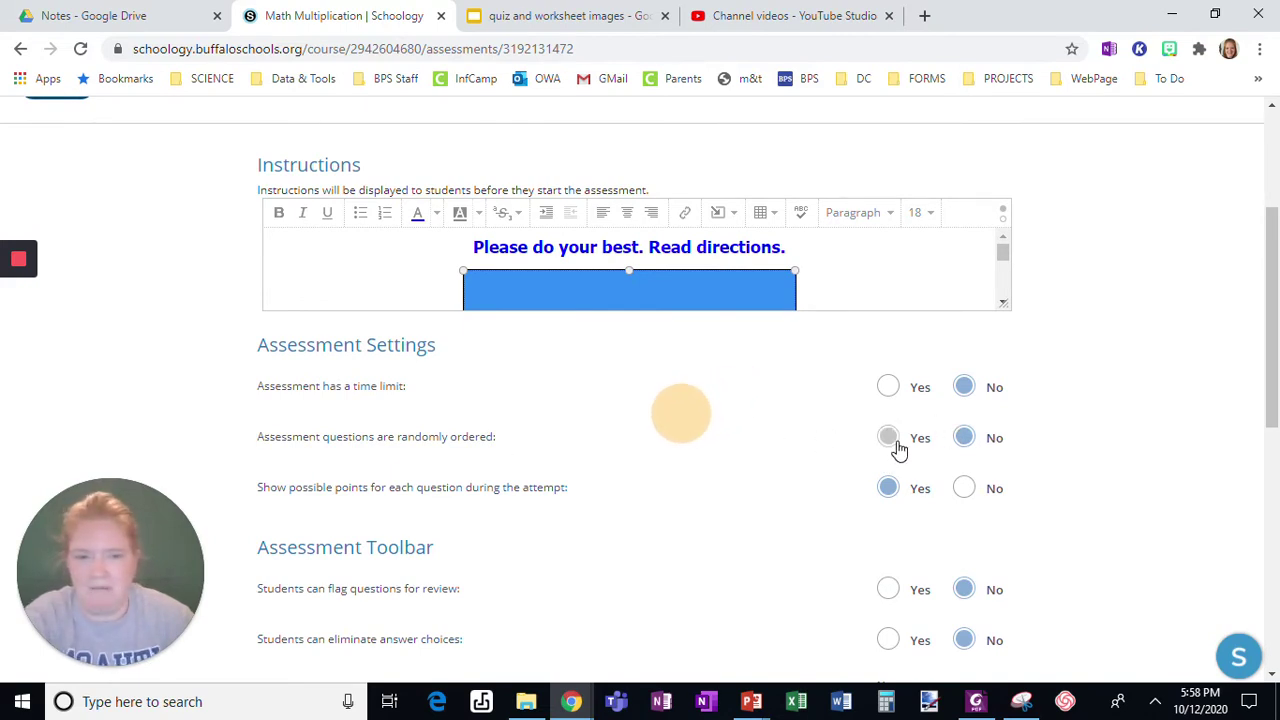
{"action": "left_click", "coordinate": [895, 442]}
{"action": "scroll", "coordinate": [858, 457], "scroll_direction": "down", "scroll_amount": 3}
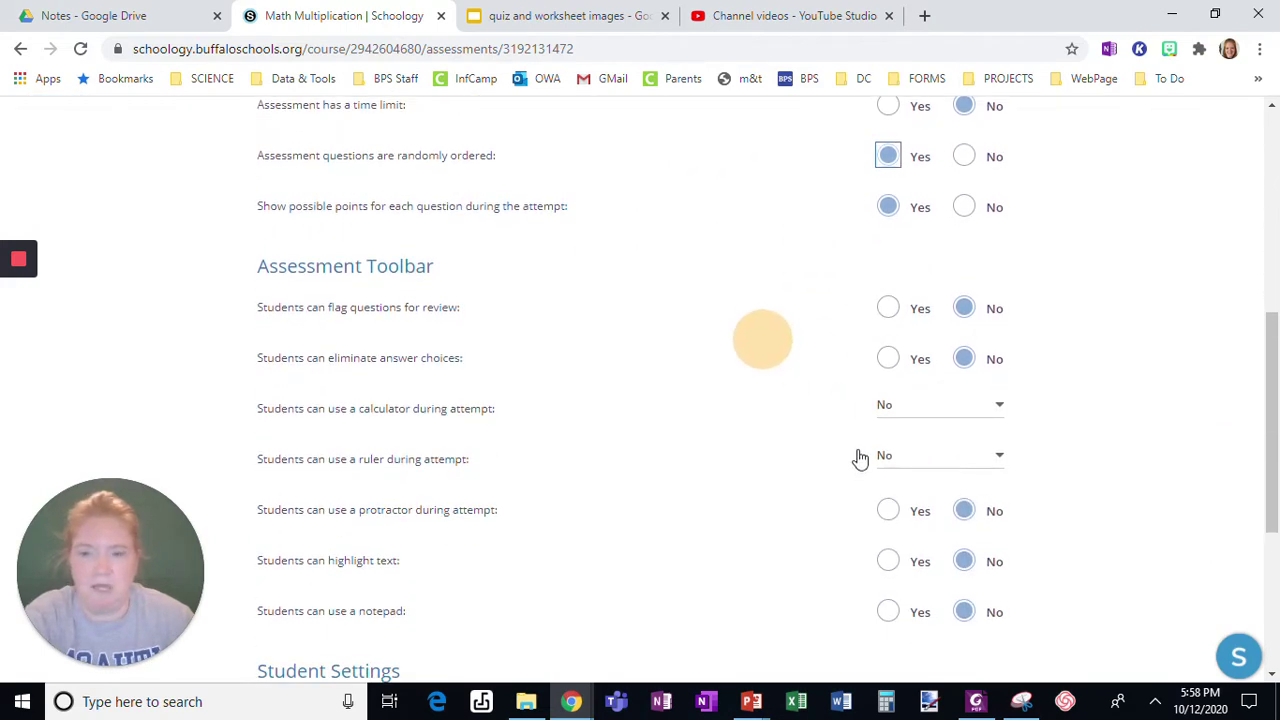
{"action": "left_click", "coordinate": [888, 309]}
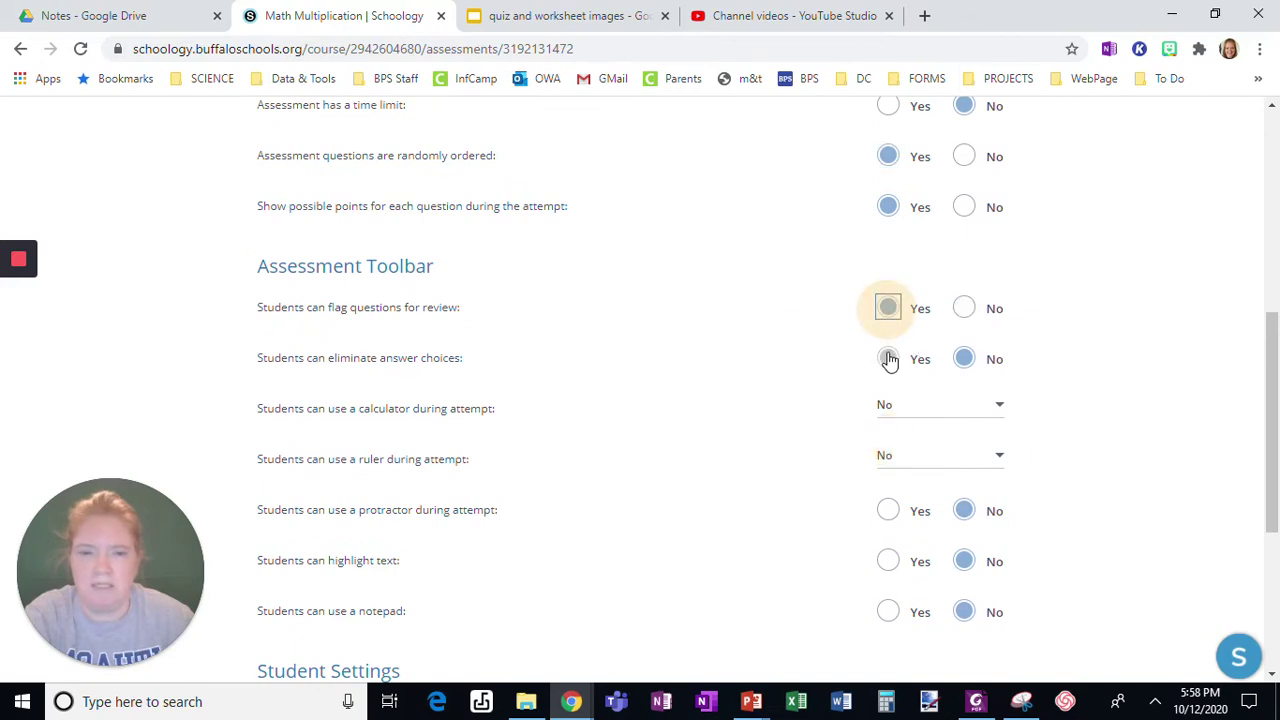
{"action": "left_click", "coordinate": [889, 359]}
{"action": "scroll", "coordinate": [1066, 403], "scroll_direction": "down", "scroll_amount": 2}
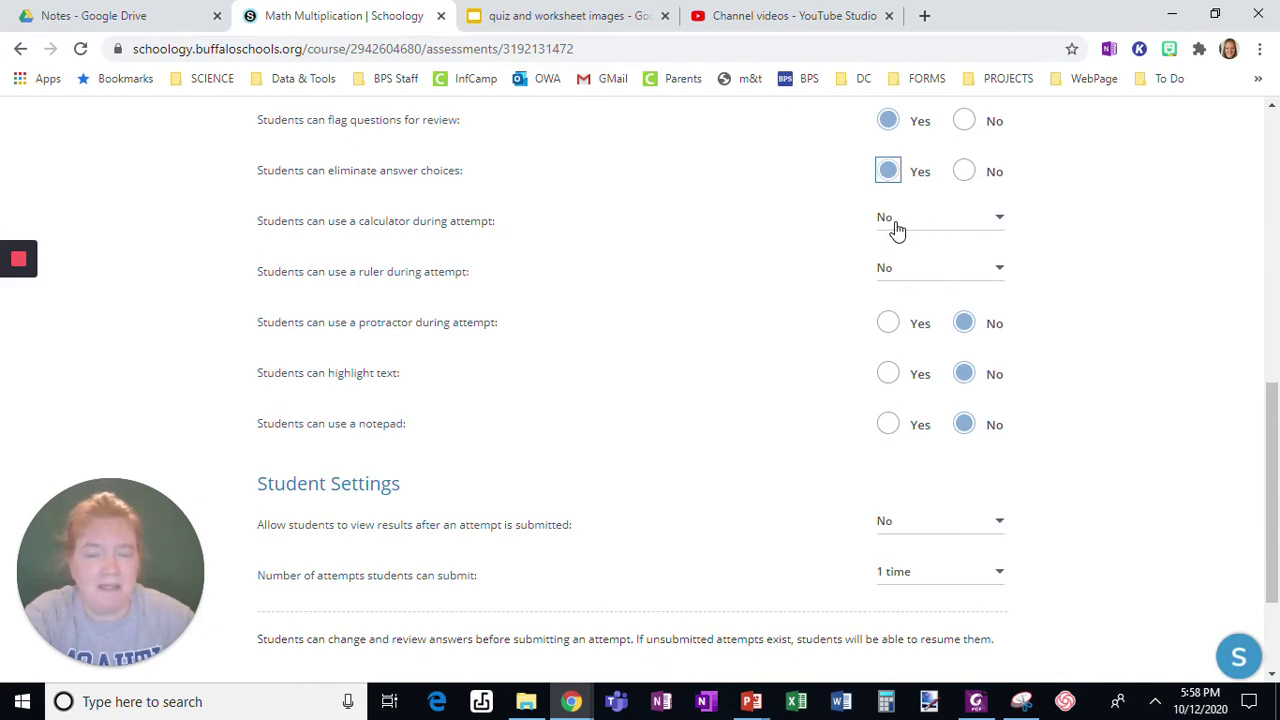
{"action": "left_click", "coordinate": [887, 380]}
{"action": "left_click", "coordinate": [888, 427]}
Step: Let students view results, allow 3 attempts, and save the settings
{"action": "scroll", "coordinate": [1060, 440], "scroll_direction": "down", "scroll_amount": 3}
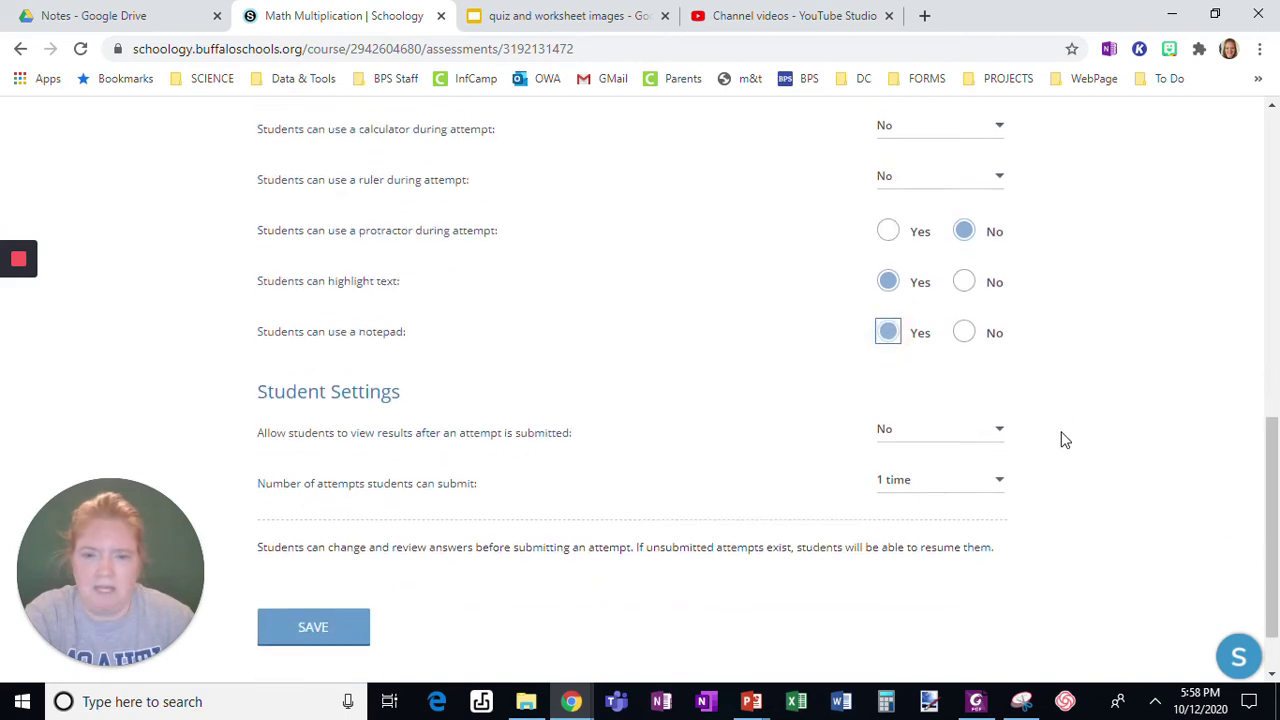
{"action": "left_click", "coordinate": [910, 357]}
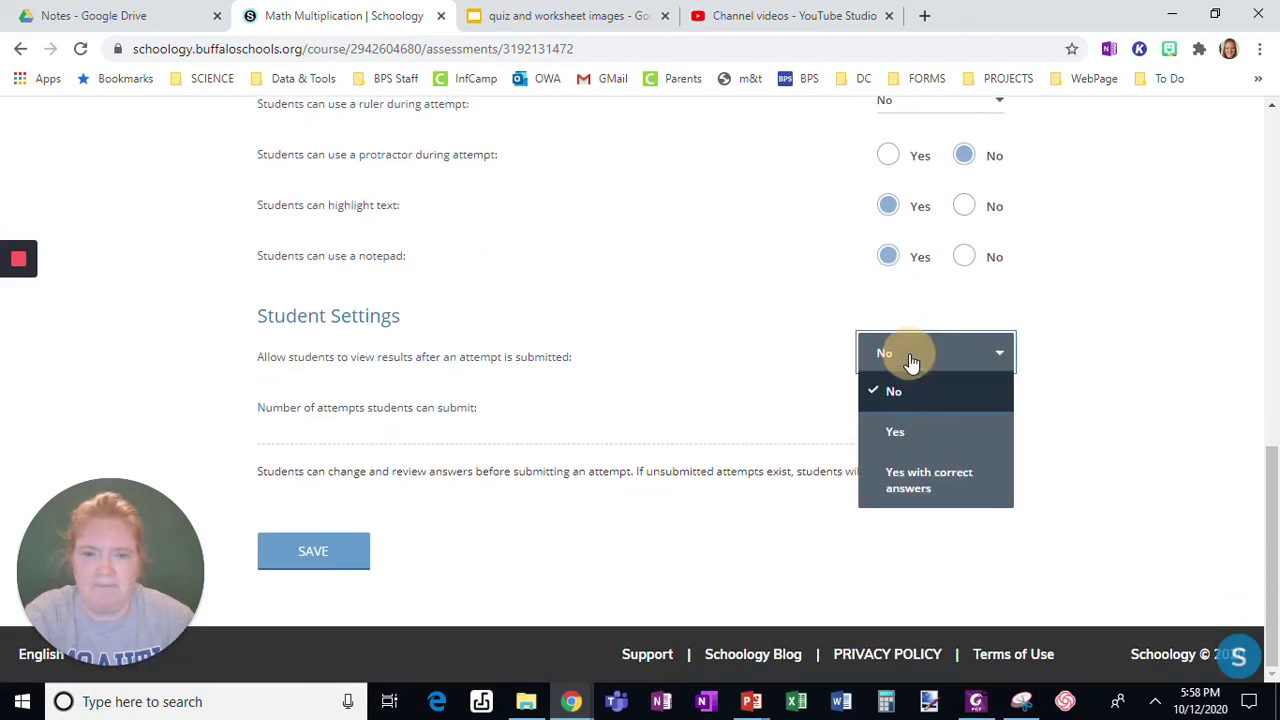
{"action": "left_click", "coordinate": [894, 430]}
{"action": "left_click", "coordinate": [920, 406]}
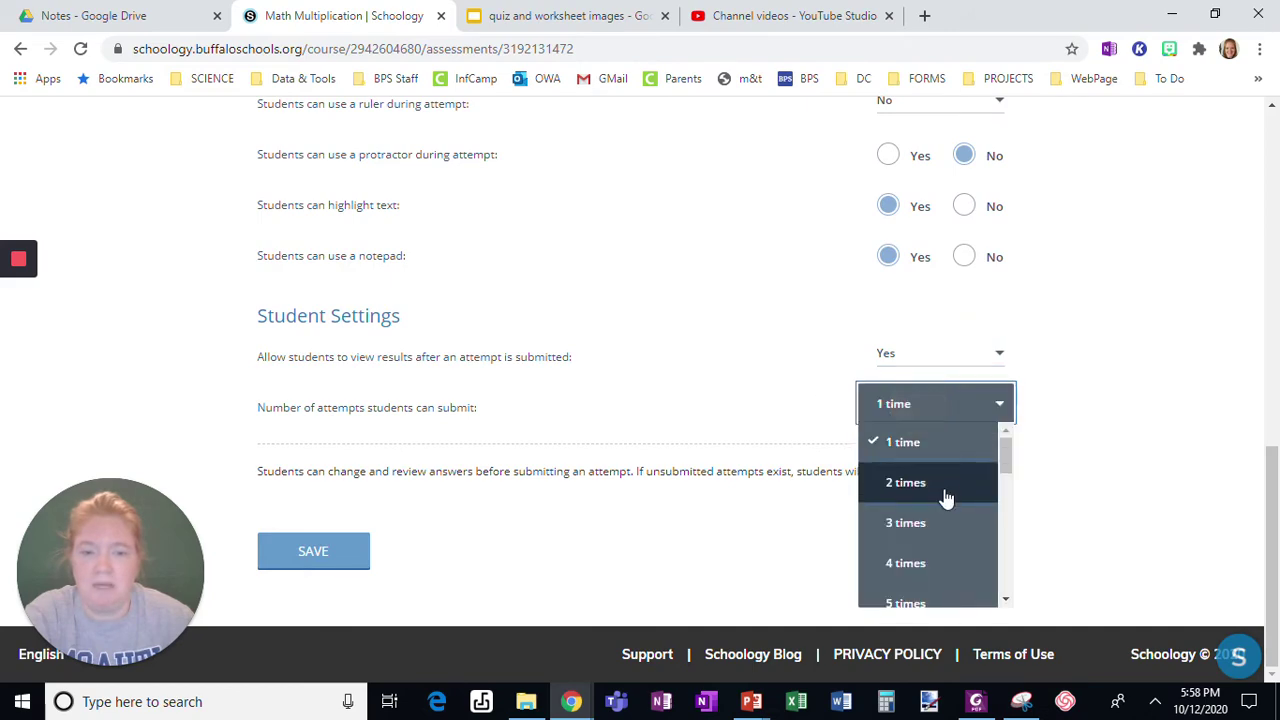
{"action": "left_click", "coordinate": [940, 520]}
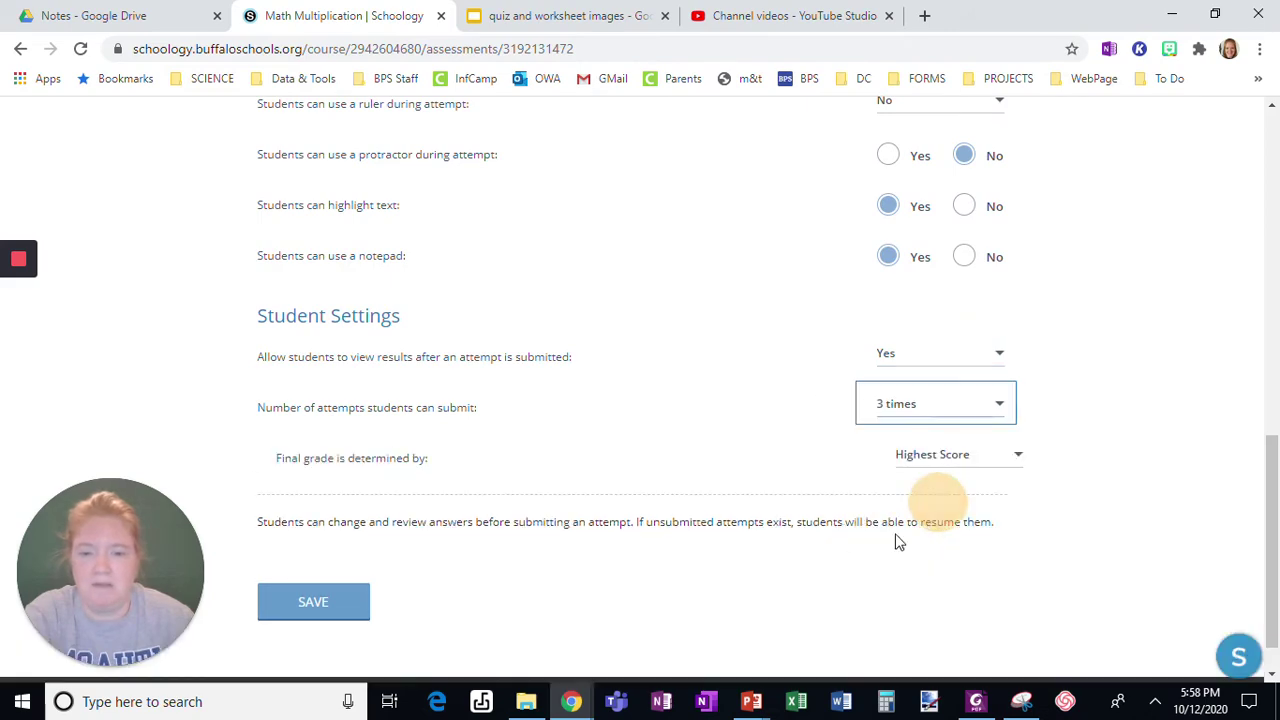
{"action": "left_click", "coordinate": [323, 600]}
{"action": "scroll", "coordinate": [586, 514], "scroll_direction": "up", "scroll_amount": 4}
{"action": "scroll", "coordinate": [329, 245], "scroll_direction": "up", "scroll_amount": 5}
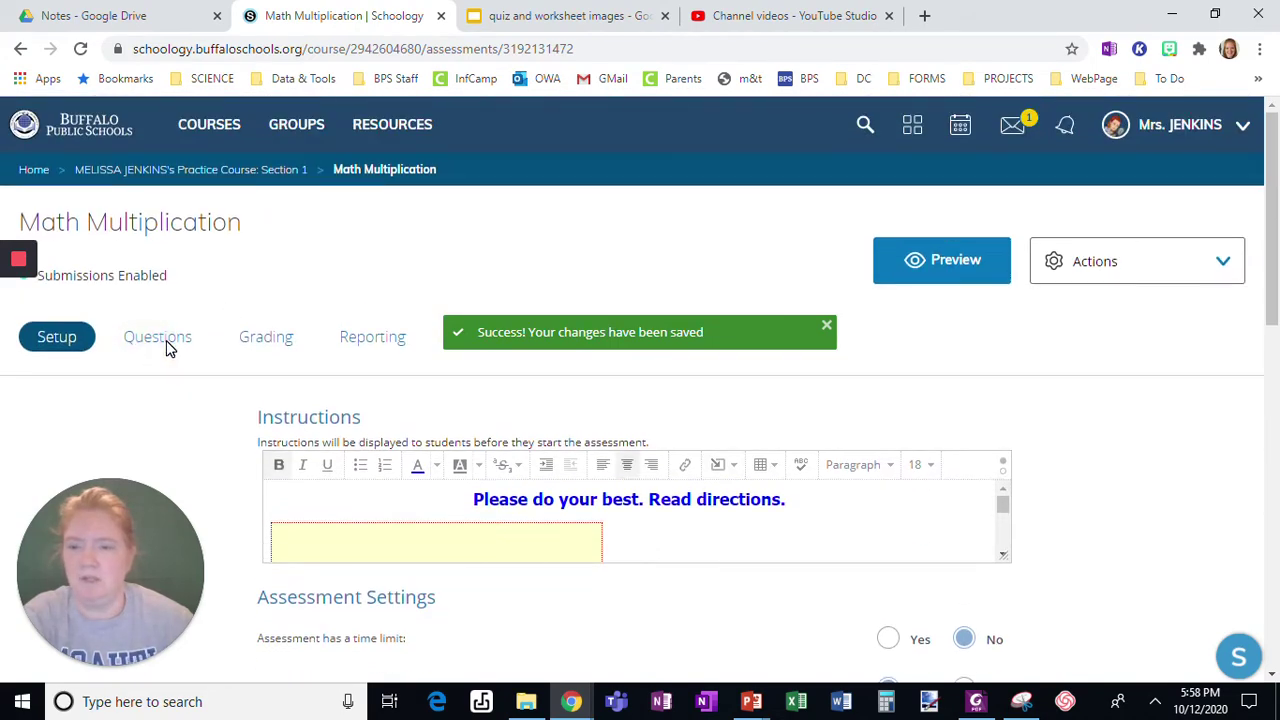
Step: Go to the assessment's Questions page and choose Label Image under Create Items
{"action": "left_click", "coordinate": [140, 348]}
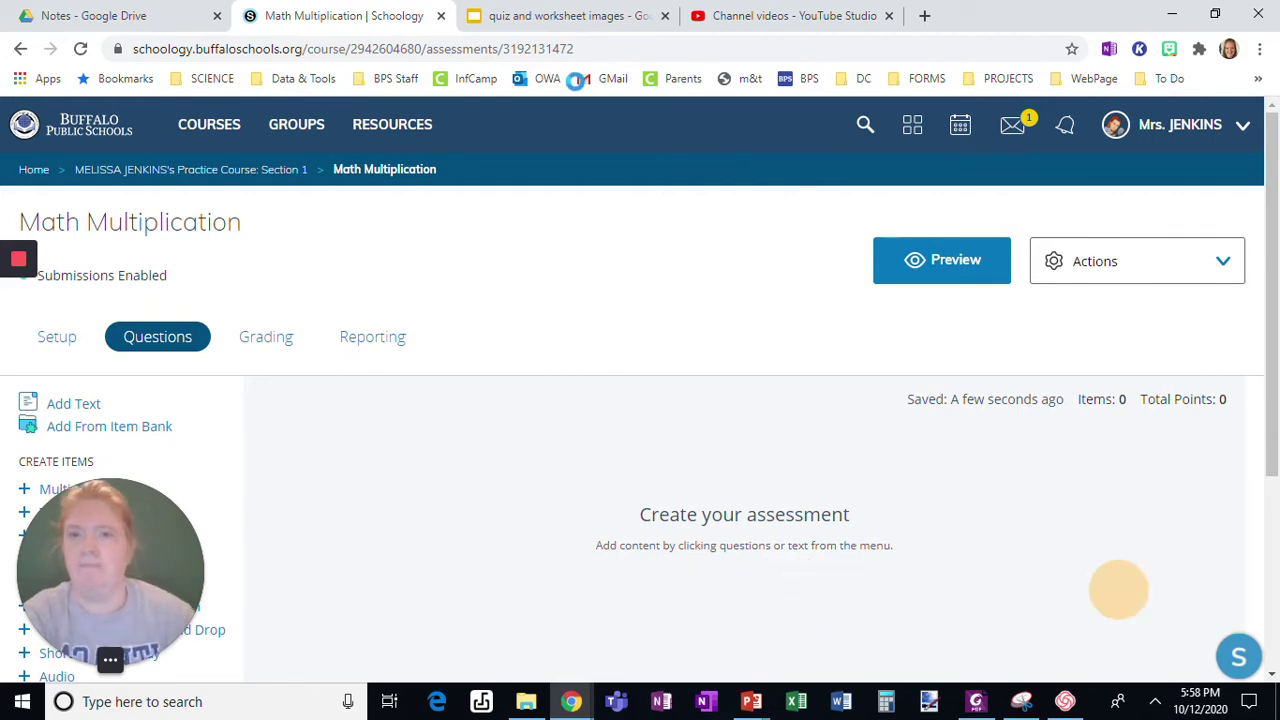
{"action": "left_click", "coordinate": [507, 18]}
{"action": "left_click", "coordinate": [322, 22]}
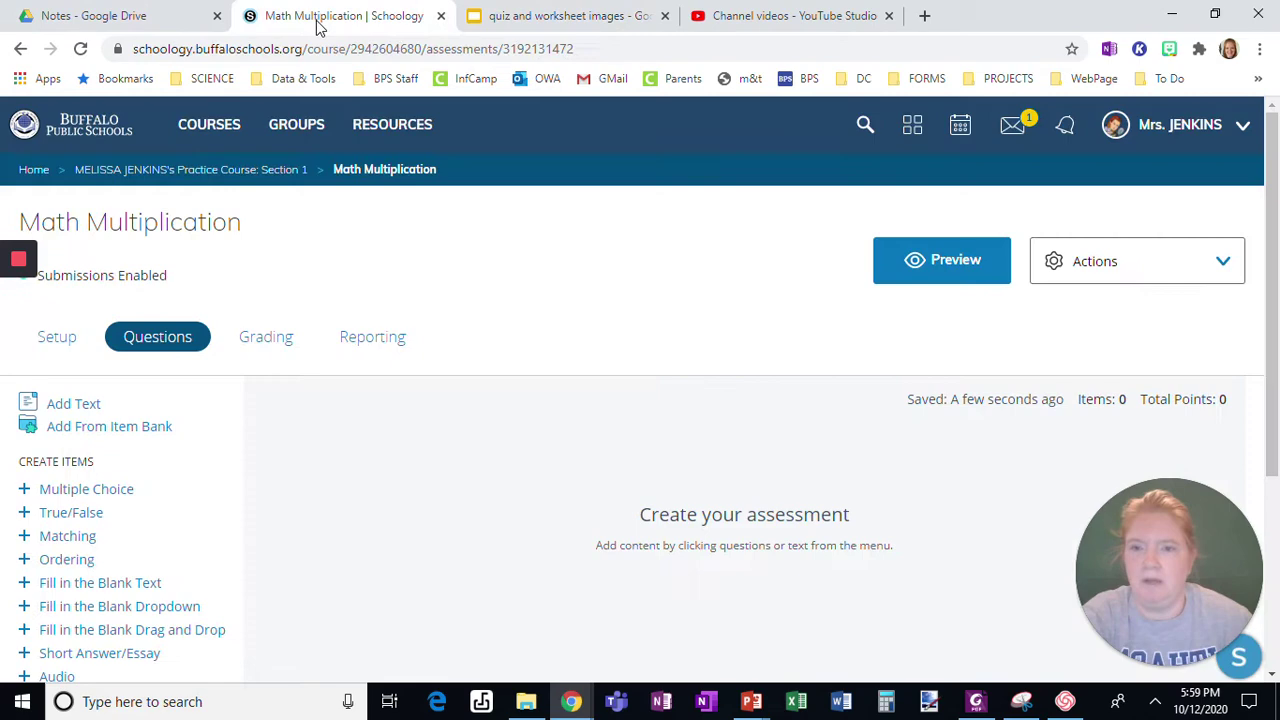
{"action": "scroll", "coordinate": [165, 420], "scroll_direction": "down", "scroll_amount": 2}
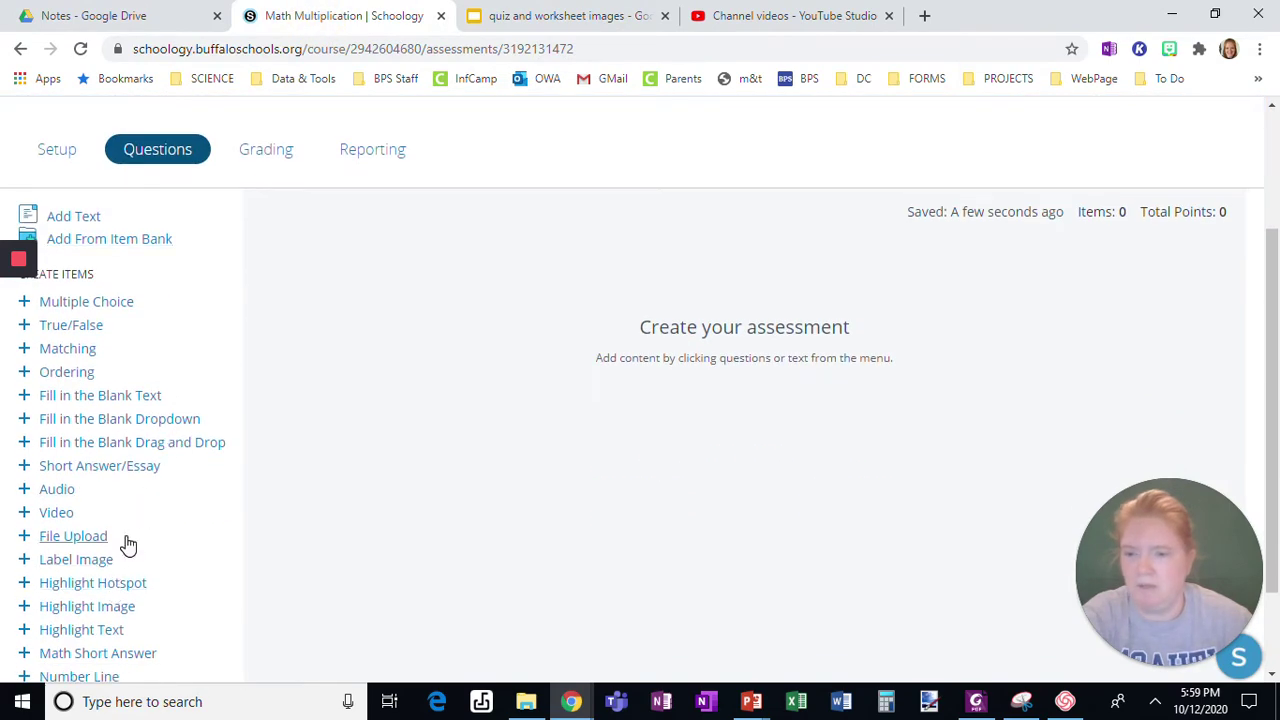
{"action": "scroll", "coordinate": [127, 544], "scroll_direction": "down", "scroll_amount": 1}
{"action": "left_click", "coordinate": [76, 466]}
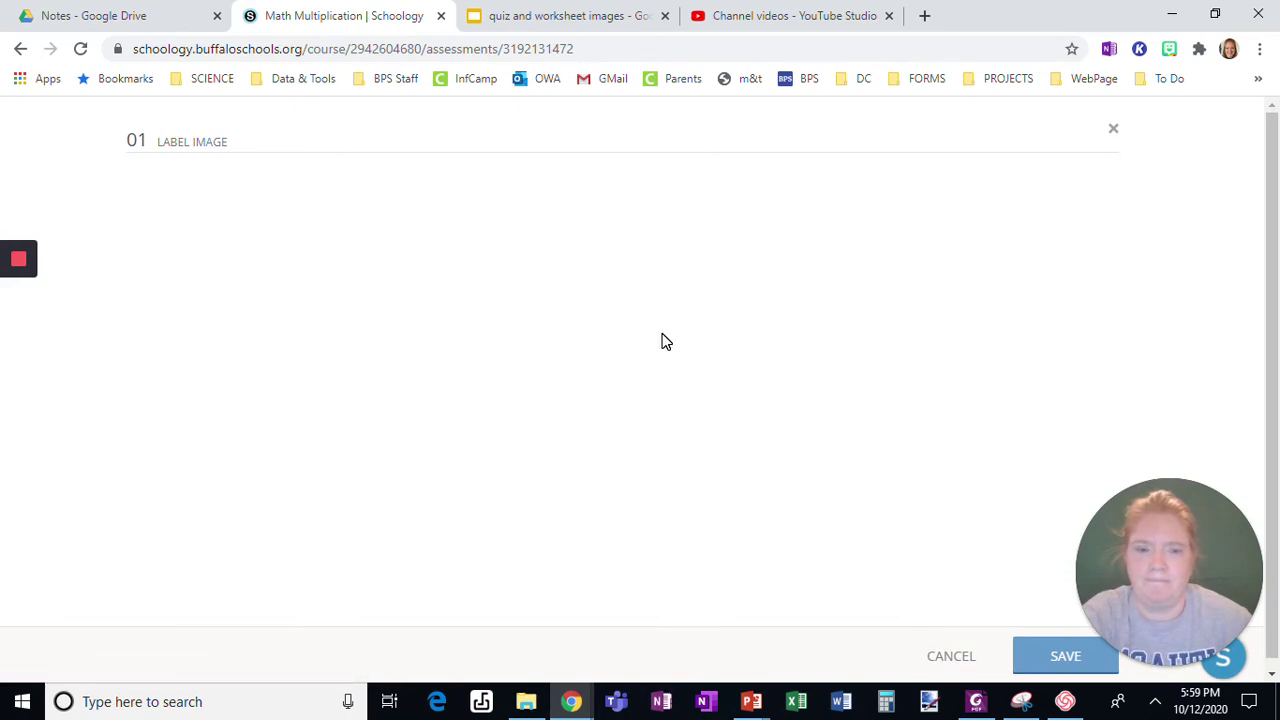
Step: Reload the stalled page, return to Questions and start the Label Image question again
{"action": "left_click", "coordinate": [548, 48]}
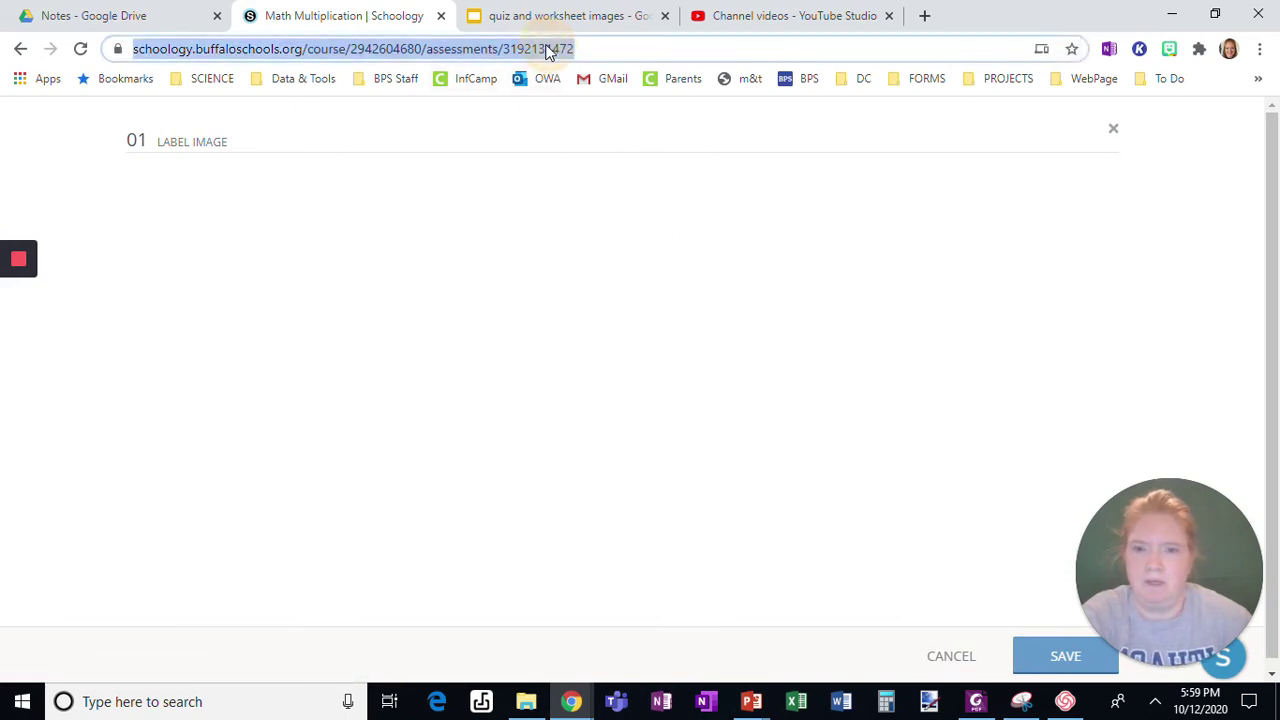
{"action": "key", "text": "Return"}
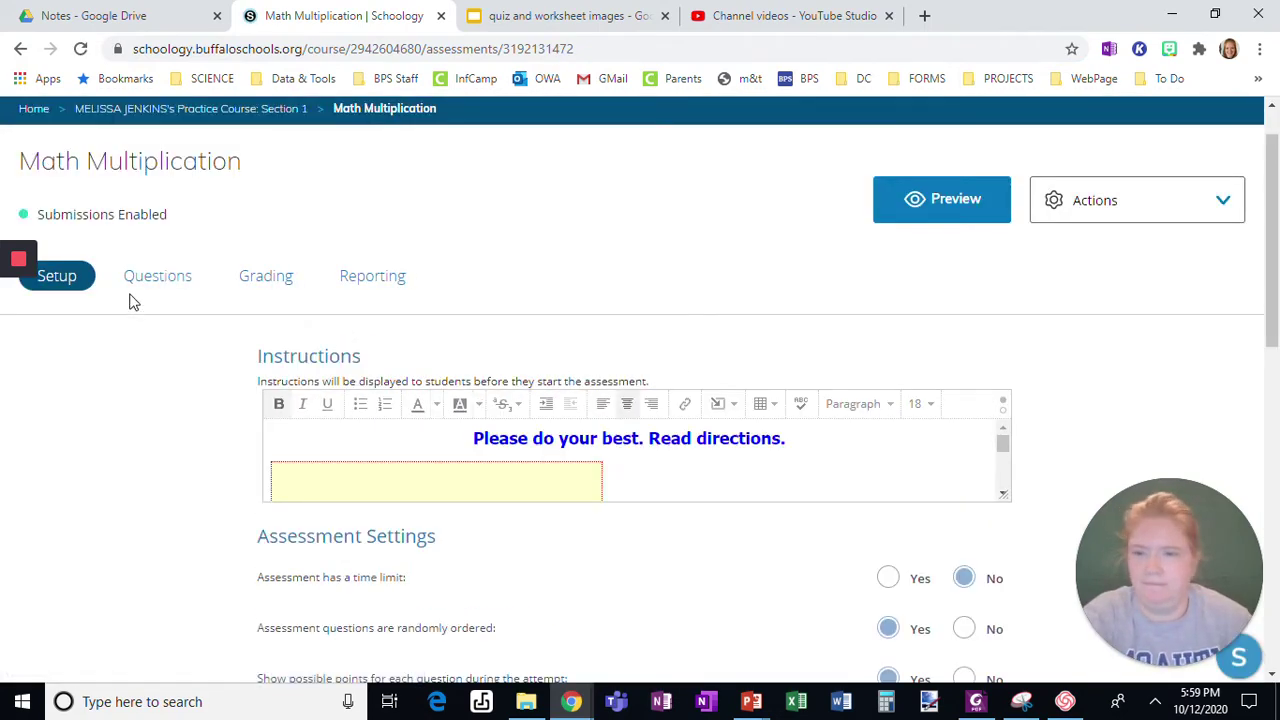
{"action": "left_click", "coordinate": [150, 278]}
{"action": "scroll", "coordinate": [152, 400], "scroll_direction": "down", "scroll_amount": 2}
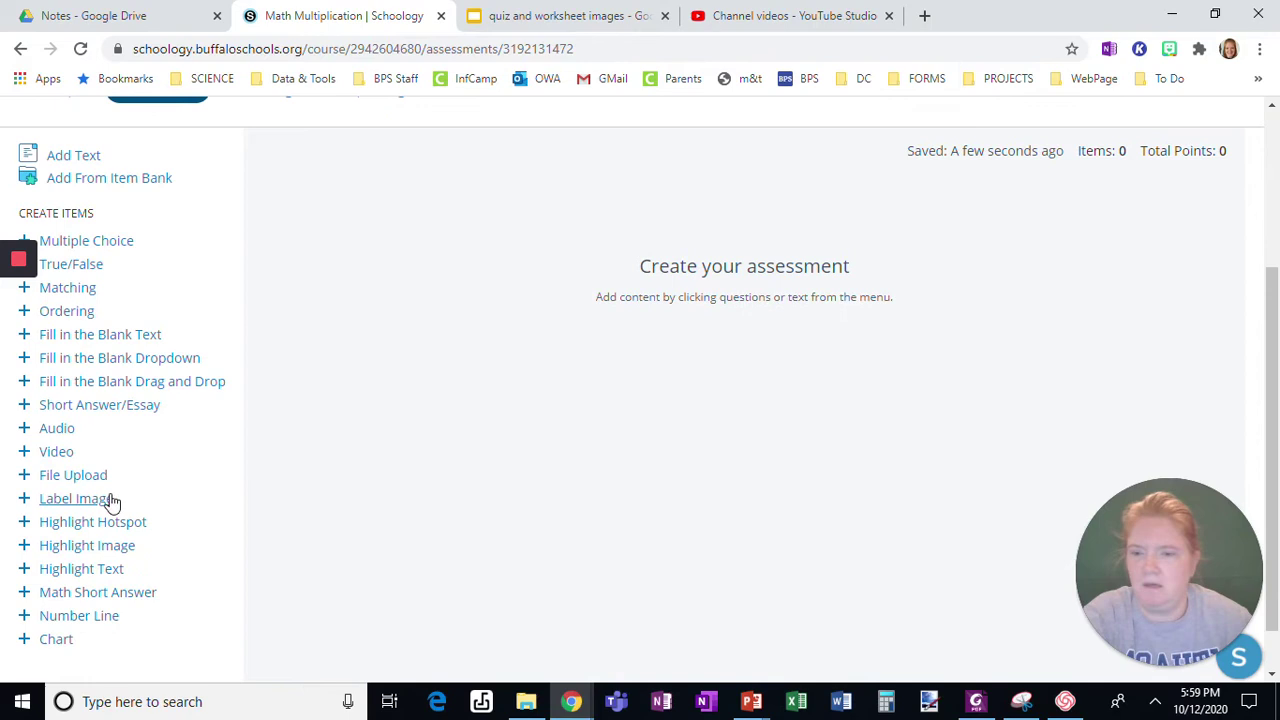
{"action": "left_click", "coordinate": [75, 498]}
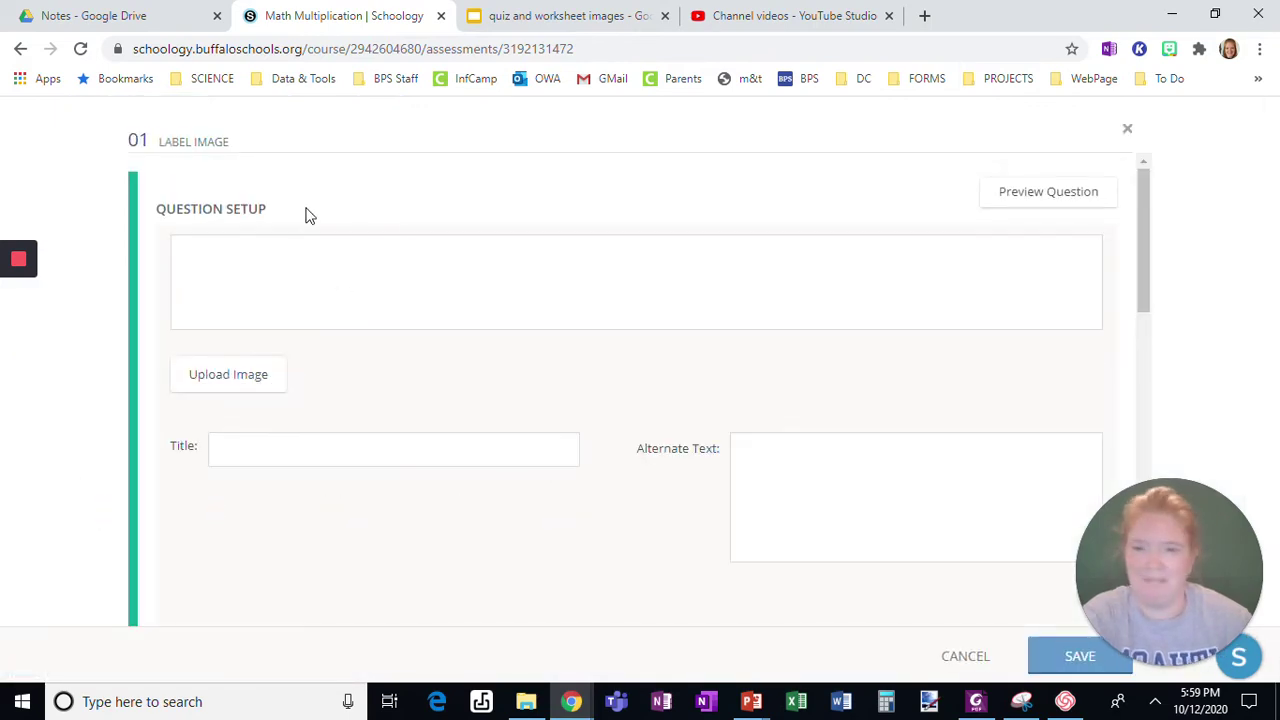
Step: Type the prompt to solve each problem and drag numbers into place, and make it bold
{"action": "left_click", "coordinate": [324, 291]}
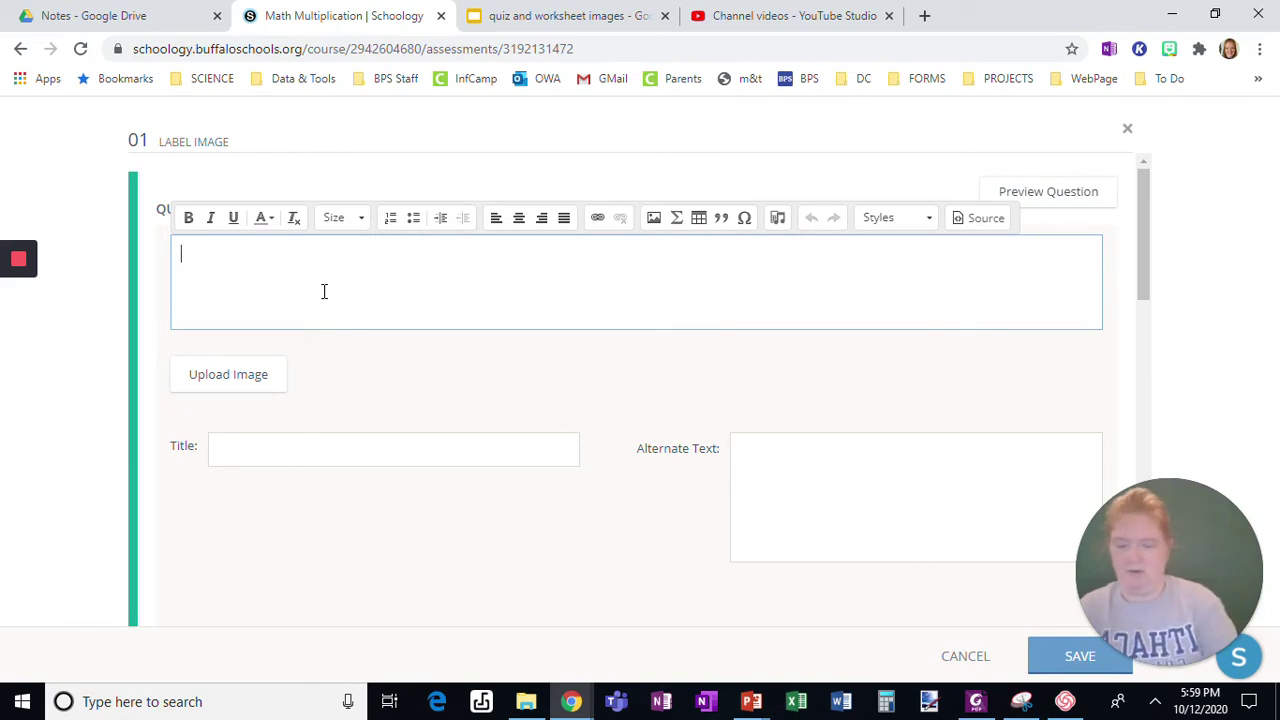
{"action": "type", "text": "Solve each math problem. Drag the numbers to the correct place for each answer."}
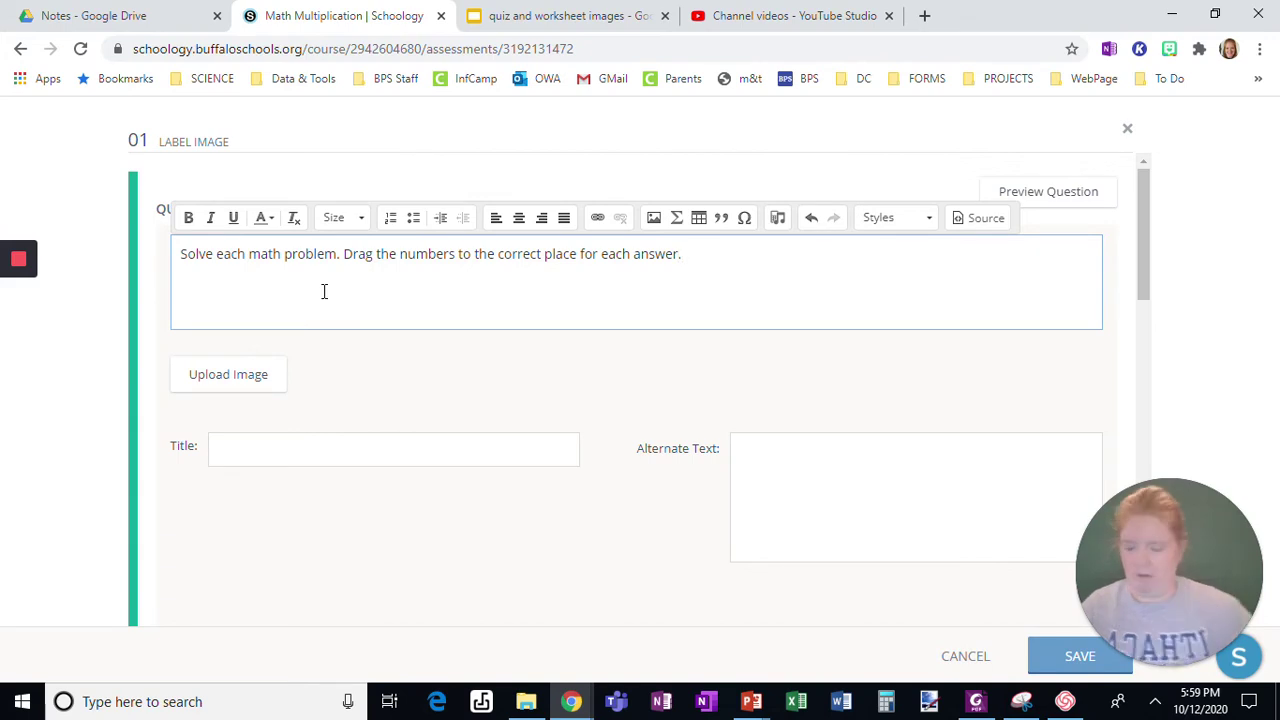
{"action": "key", "text": "ctrl+a"}
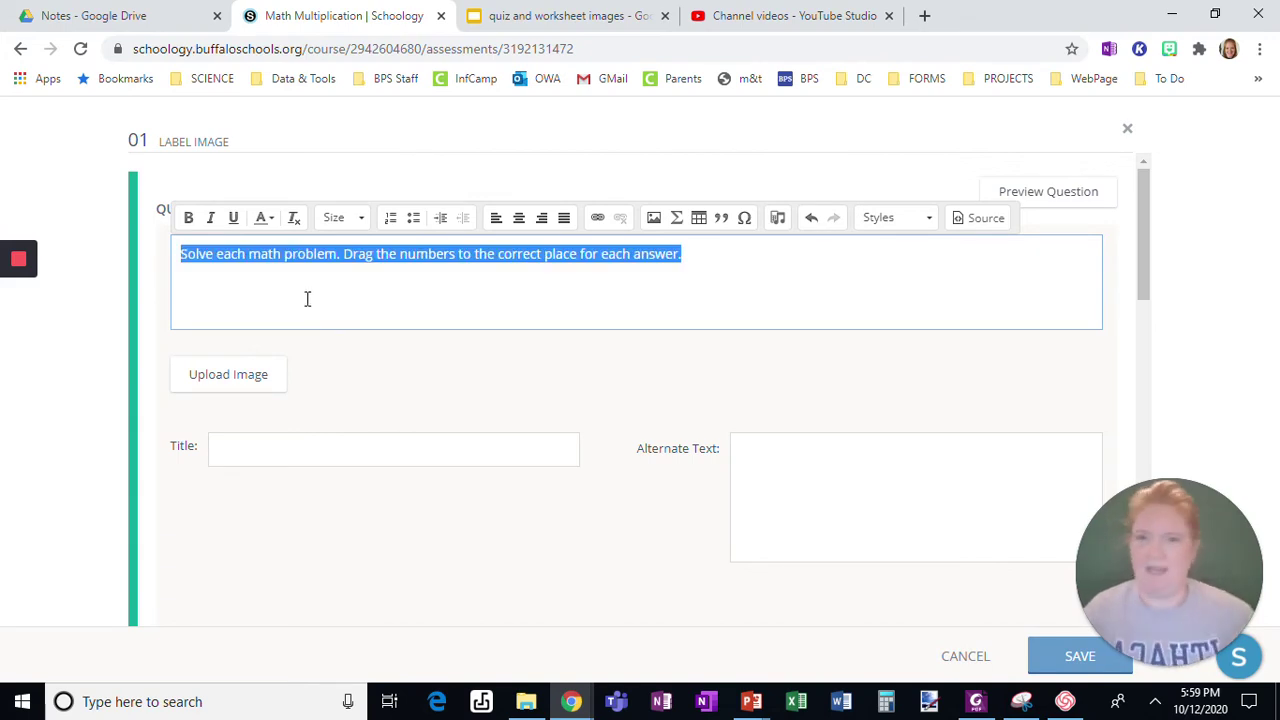
{"action": "left_click", "coordinate": [187, 218]}
{"action": "left_click", "coordinate": [356, 220]}
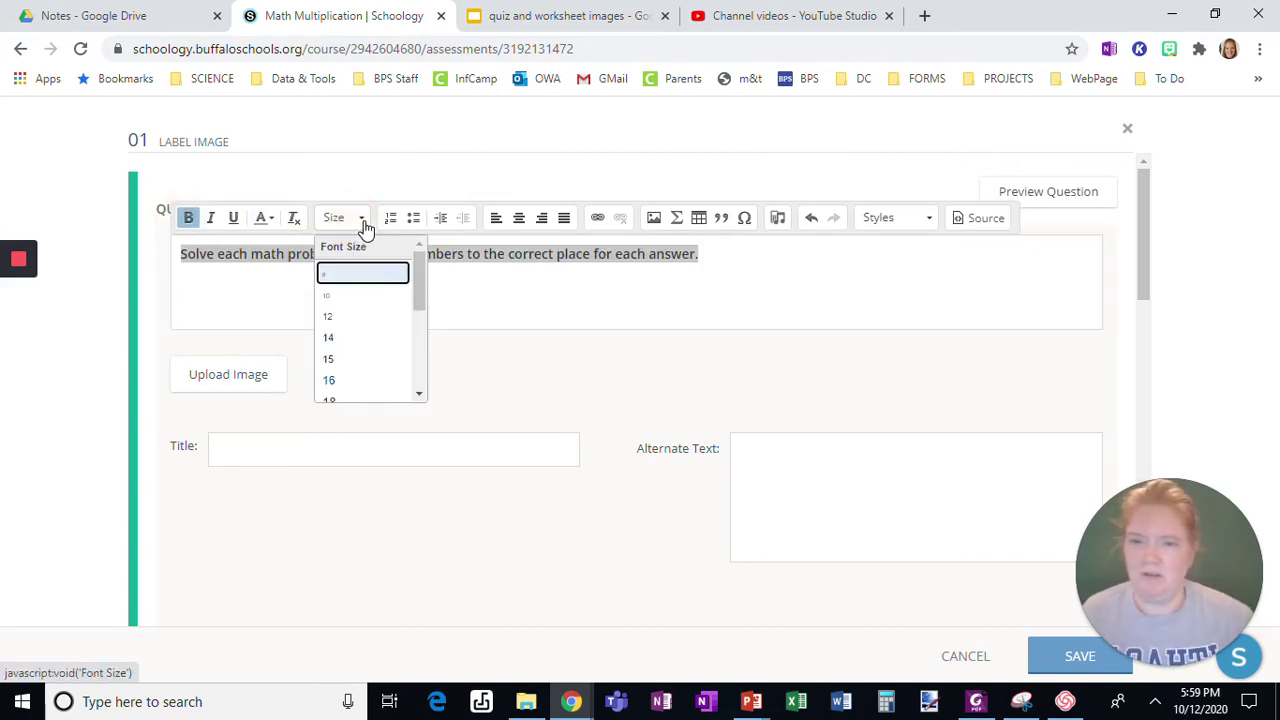
{"action": "left_click", "coordinate": [360, 220]}
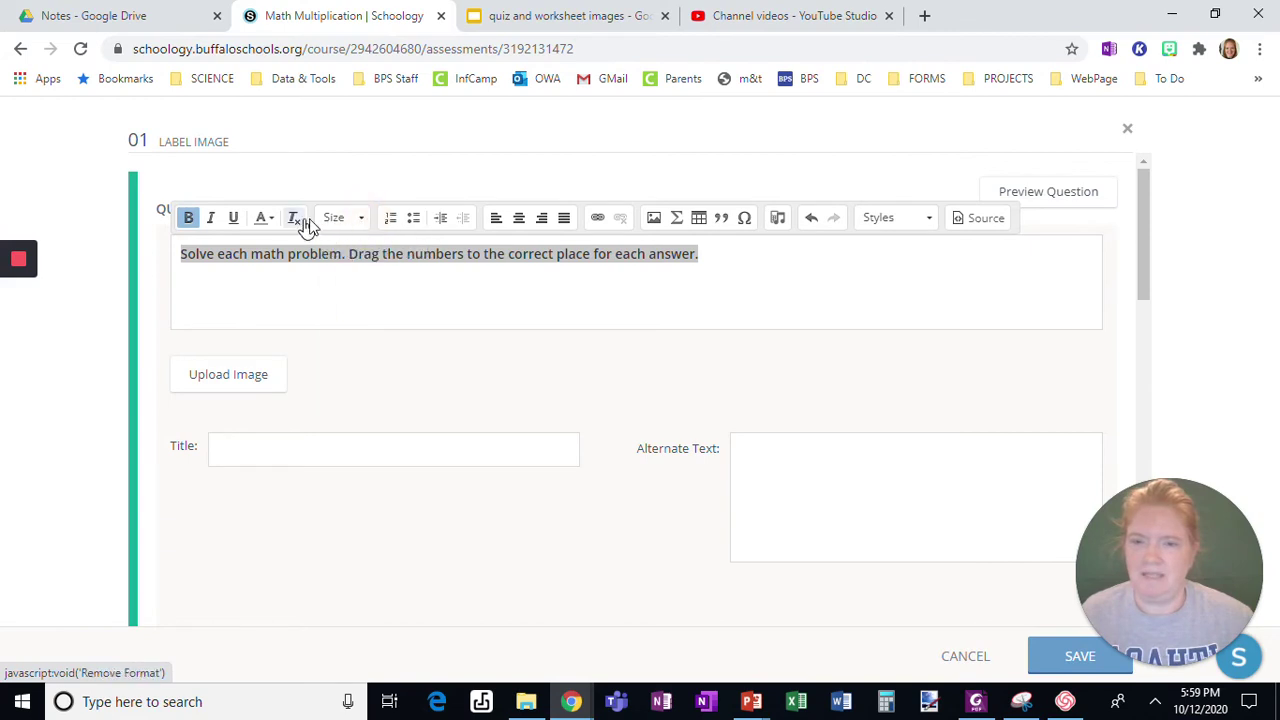
Step: Colour the prompt purple and set its font size to 18
{"action": "left_click", "coordinate": [270, 220]}
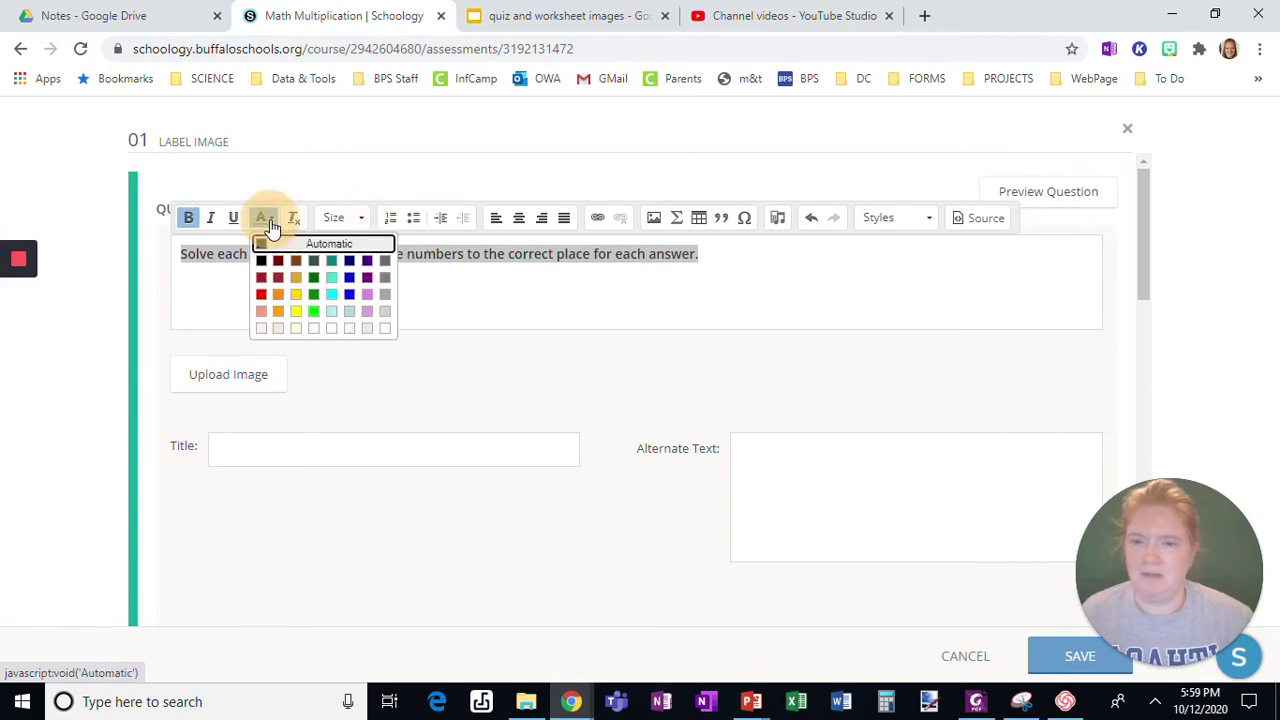
{"action": "left_click", "coordinate": [366, 278]}
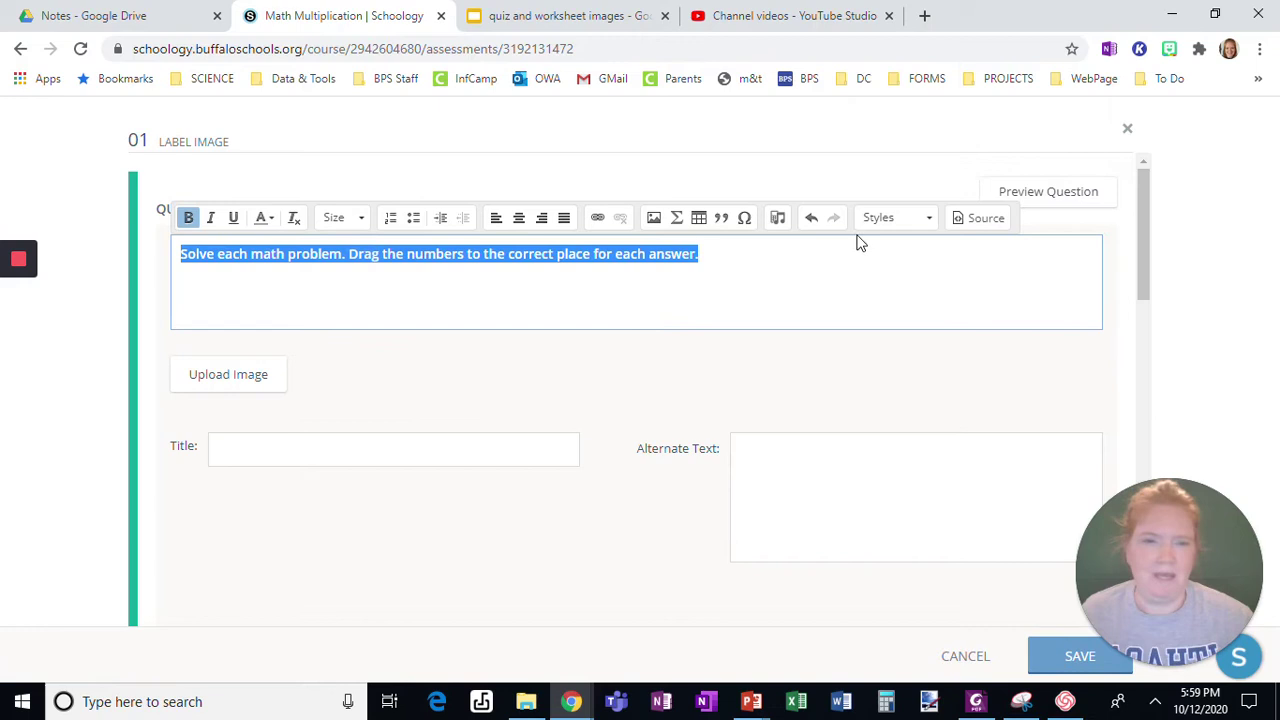
{"action": "left_click", "coordinate": [360, 218]}
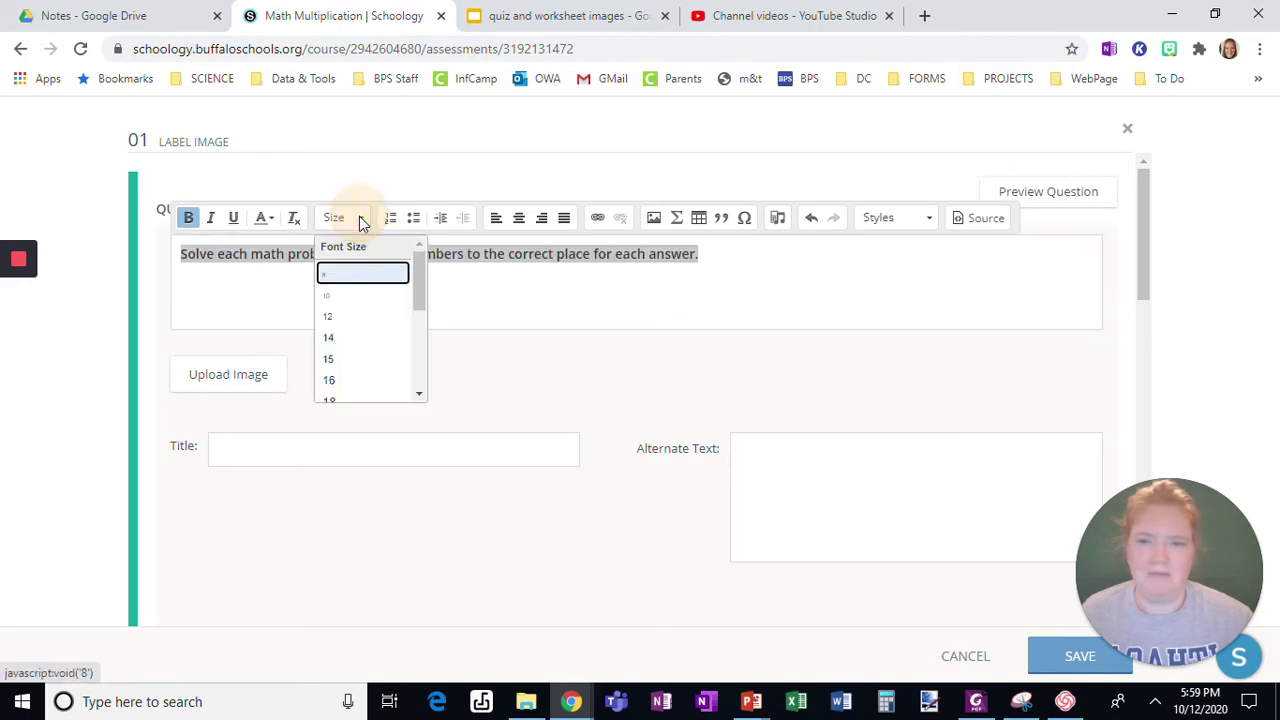
{"action": "left_click", "coordinate": [332, 386]}
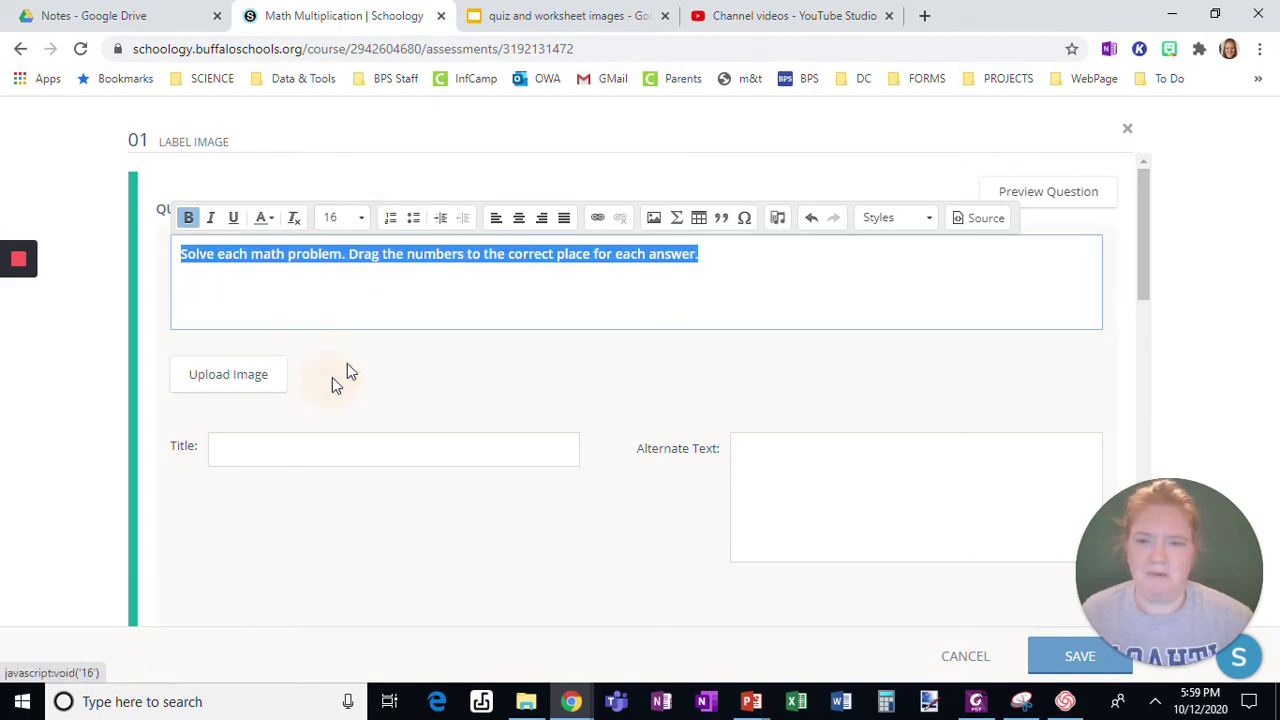
{"action": "left_click", "coordinate": [363, 216]}
{"action": "scroll", "coordinate": [369, 334], "scroll_direction": "down", "scroll_amount": 2}
{"action": "left_click", "coordinate": [363, 323]}
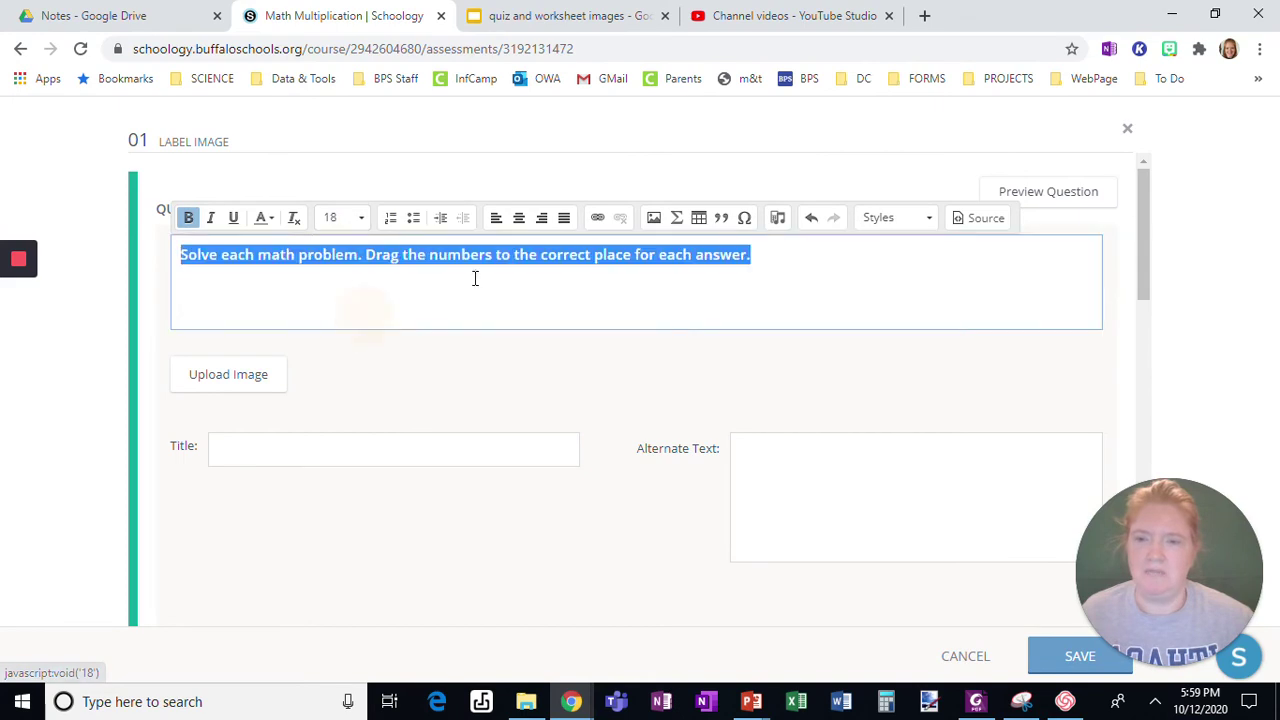
{"action": "left_click", "coordinate": [476, 278]}
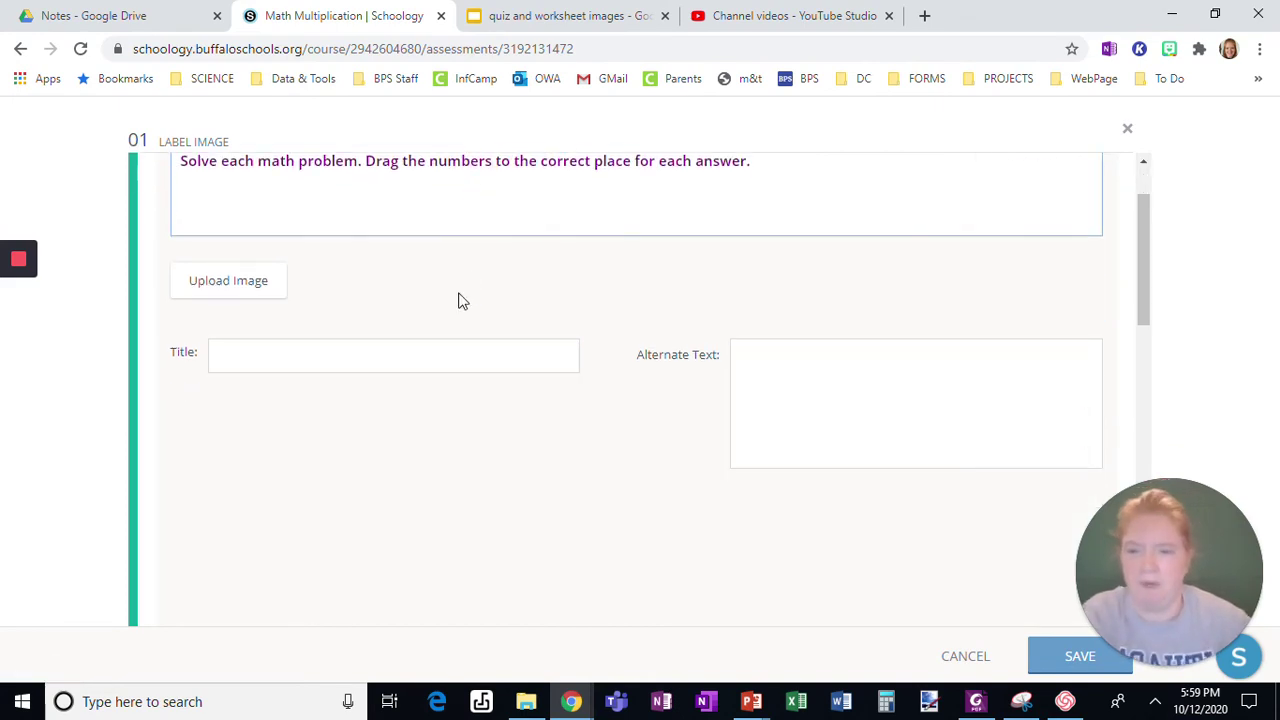
Step: Snip the four multiplication problems (15×9, 23×7, 47×4, 30×3) from the slide with Snipping Tool
{"action": "left_click", "coordinate": [550, 15]}
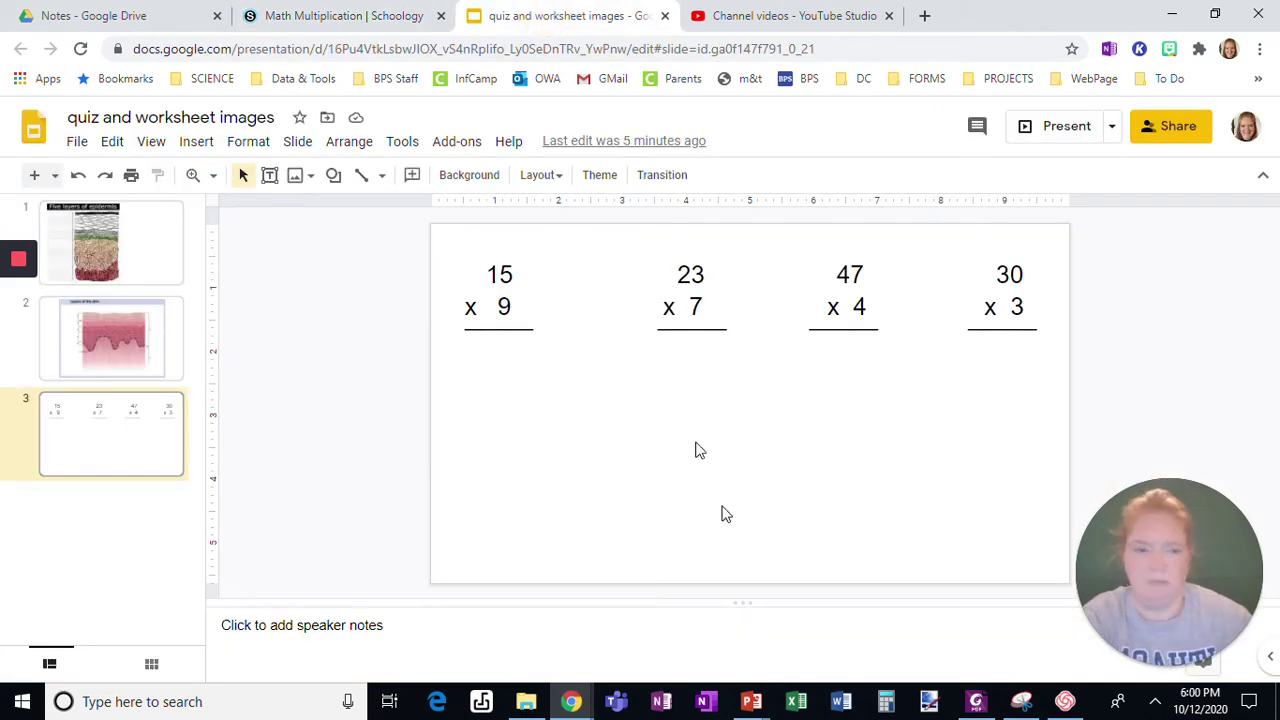
{"action": "left_click", "coordinate": [1020, 701]}
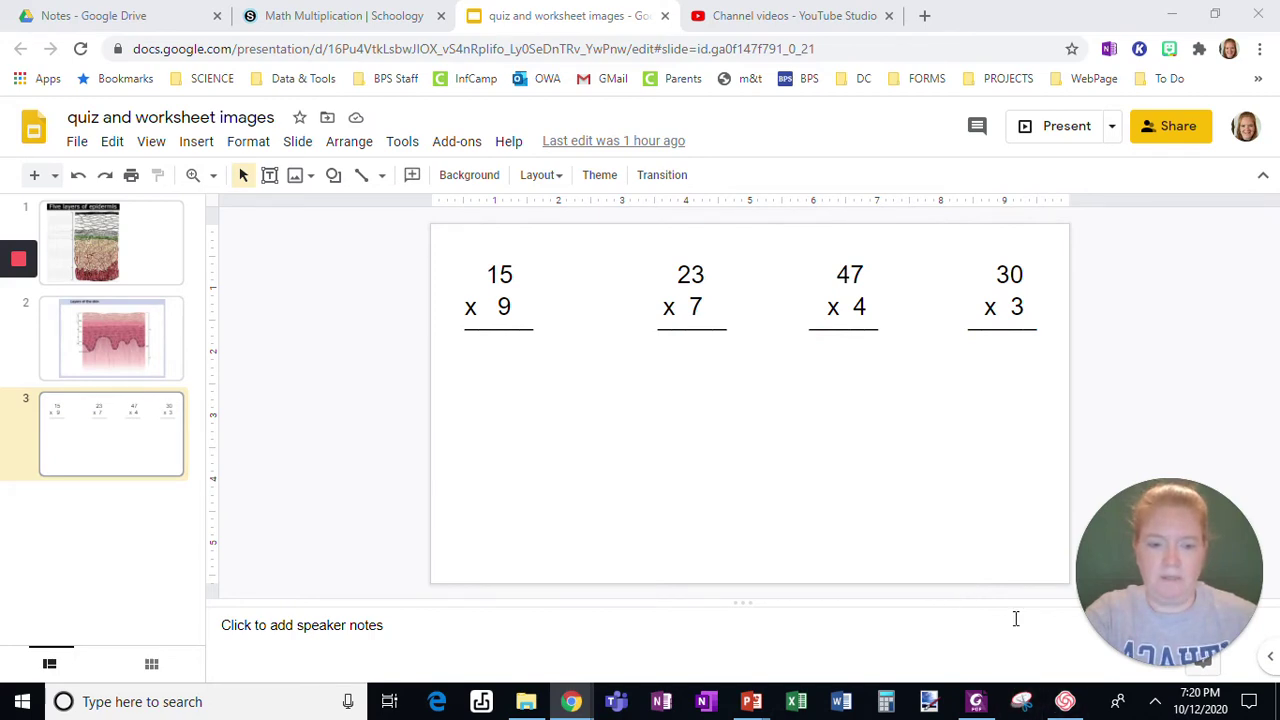
{"action": "left_click", "coordinate": [1021, 701]}
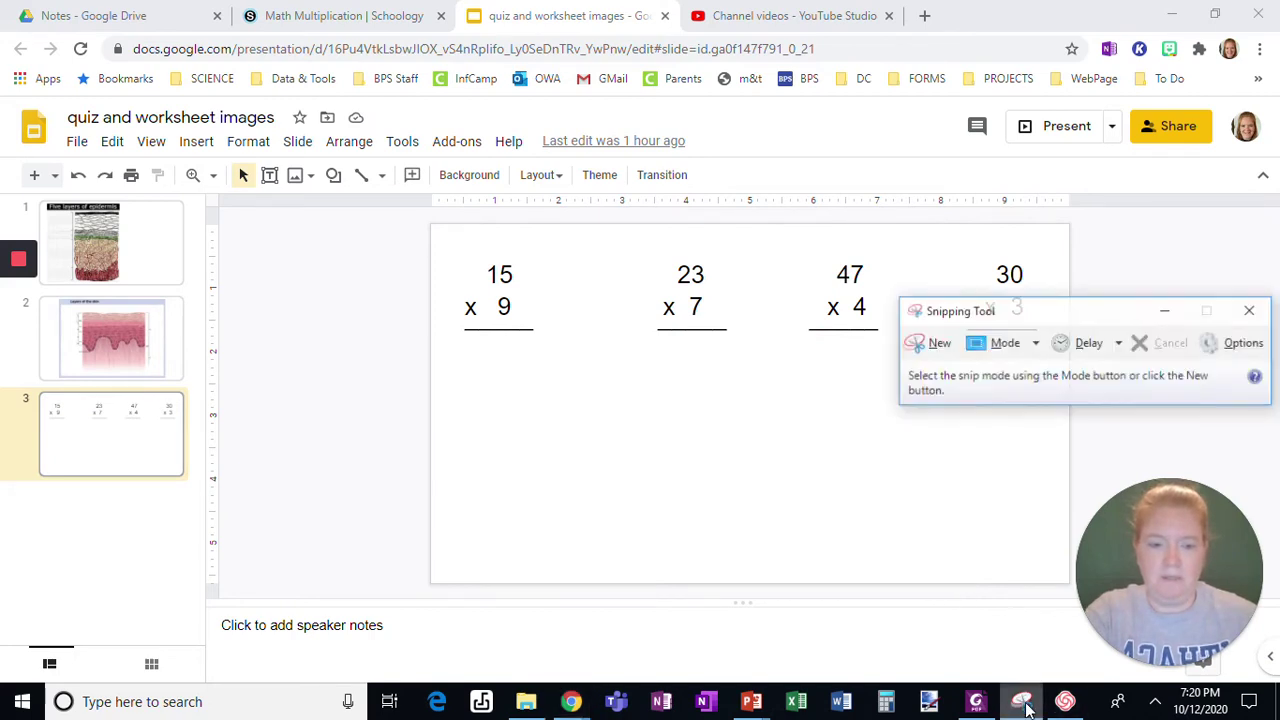
{"action": "left_click", "coordinate": [930, 344]}
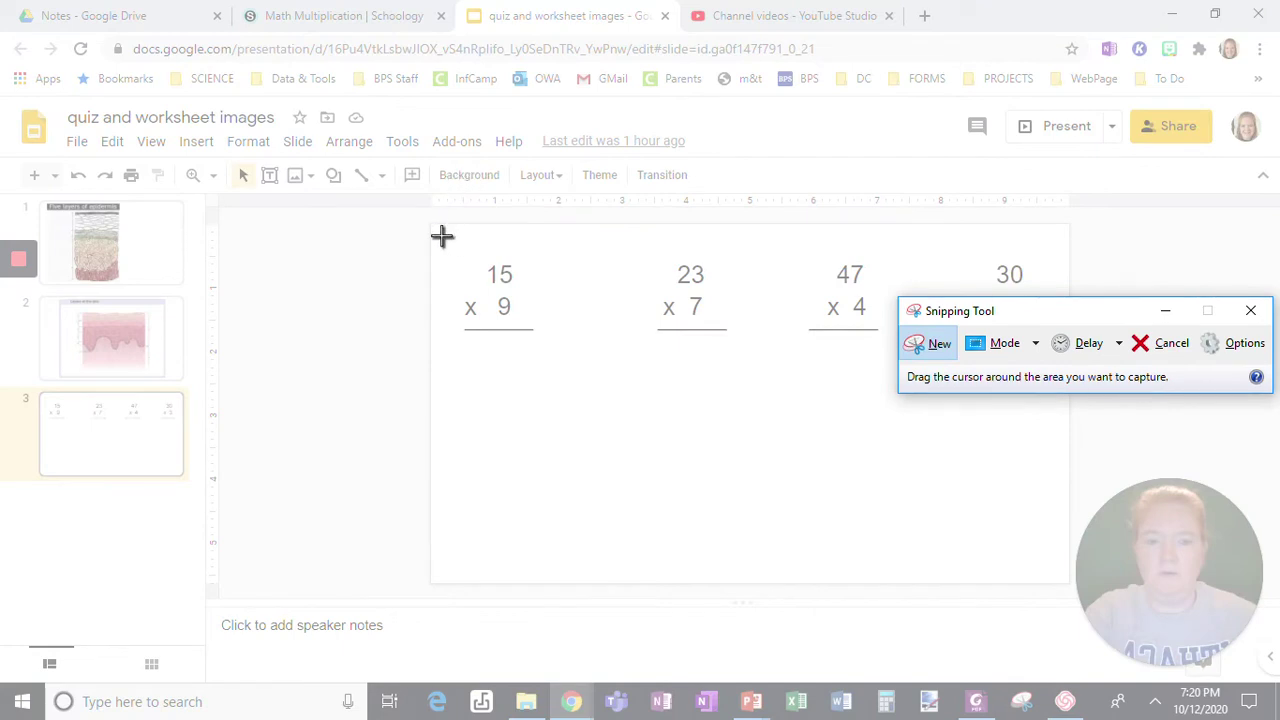
{"action": "left_click_drag", "start_coordinate": [432, 238], "coordinate": [1074, 414]}
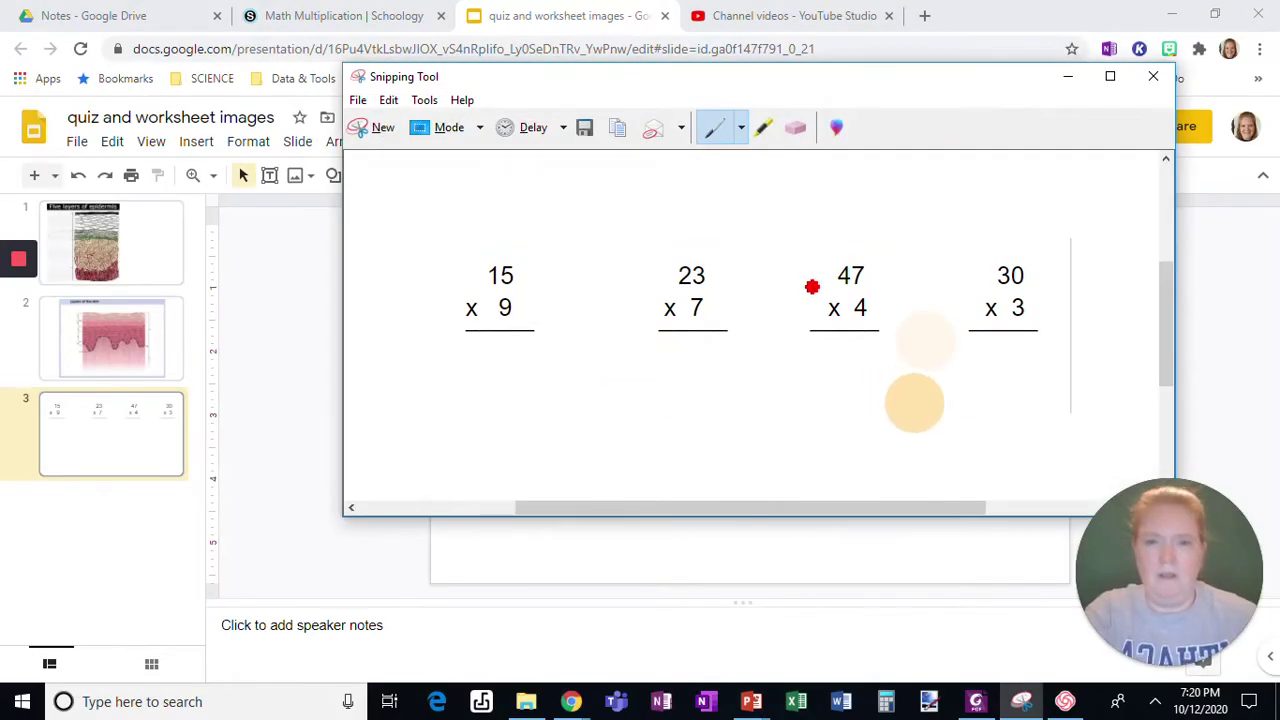
Step: Save the snip as 'math probs' in Pictures > video help
{"action": "right_click", "coordinate": [811, 288]}
{"action": "left_click", "coordinate": [772, 337]}
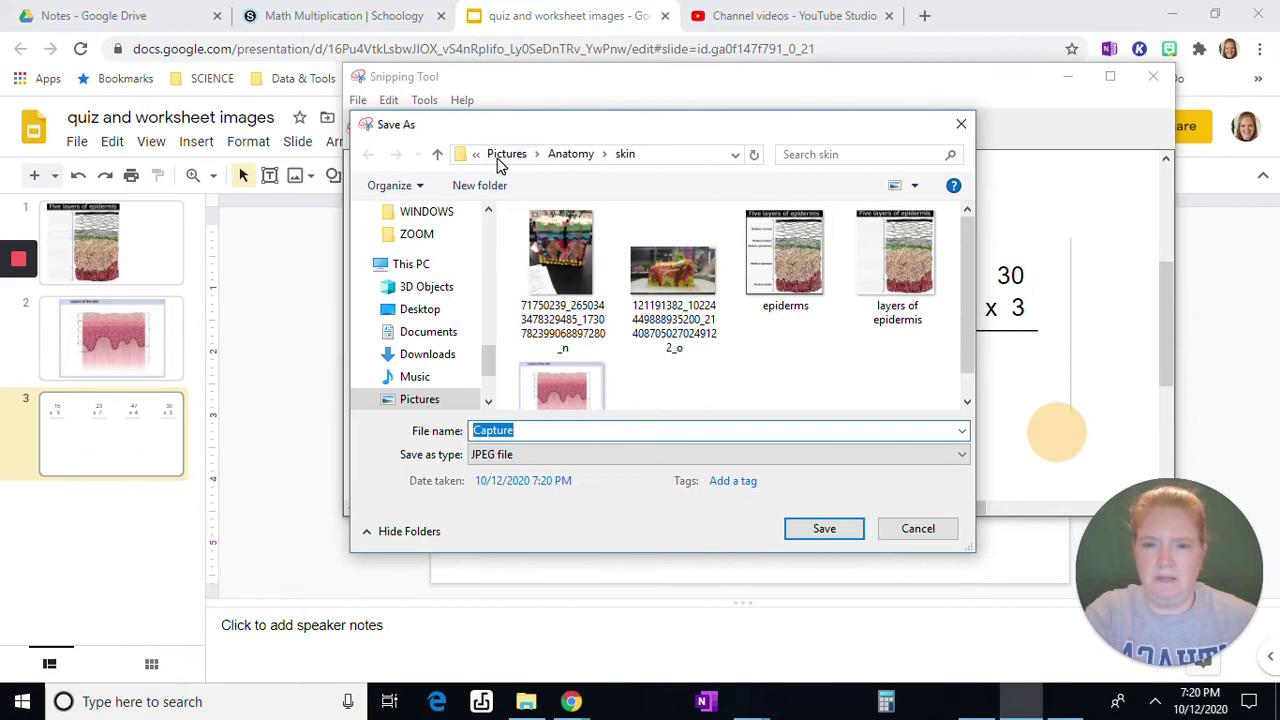
{"action": "left_click", "coordinate": [500, 160]}
{"action": "scroll", "coordinate": [745, 315], "scroll_direction": "down", "scroll_amount": 6}
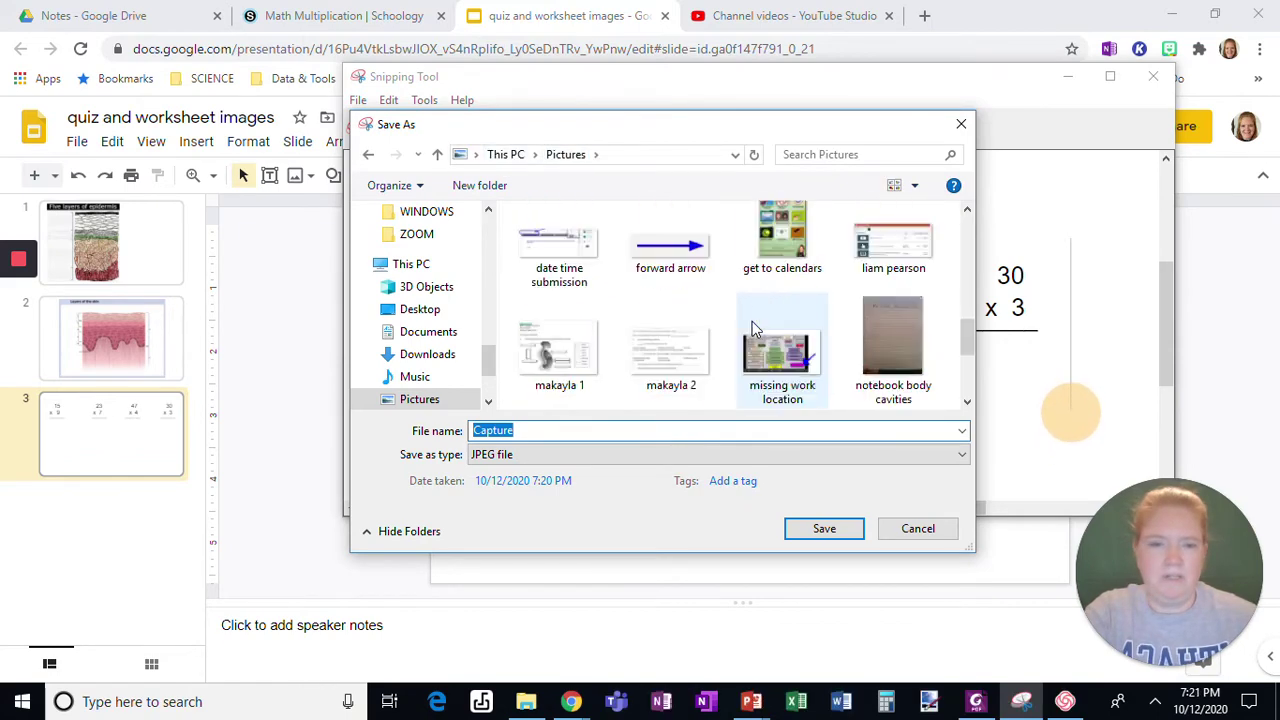
{"action": "scroll", "coordinate": [725, 303], "scroll_direction": "up", "scroll_amount": 5}
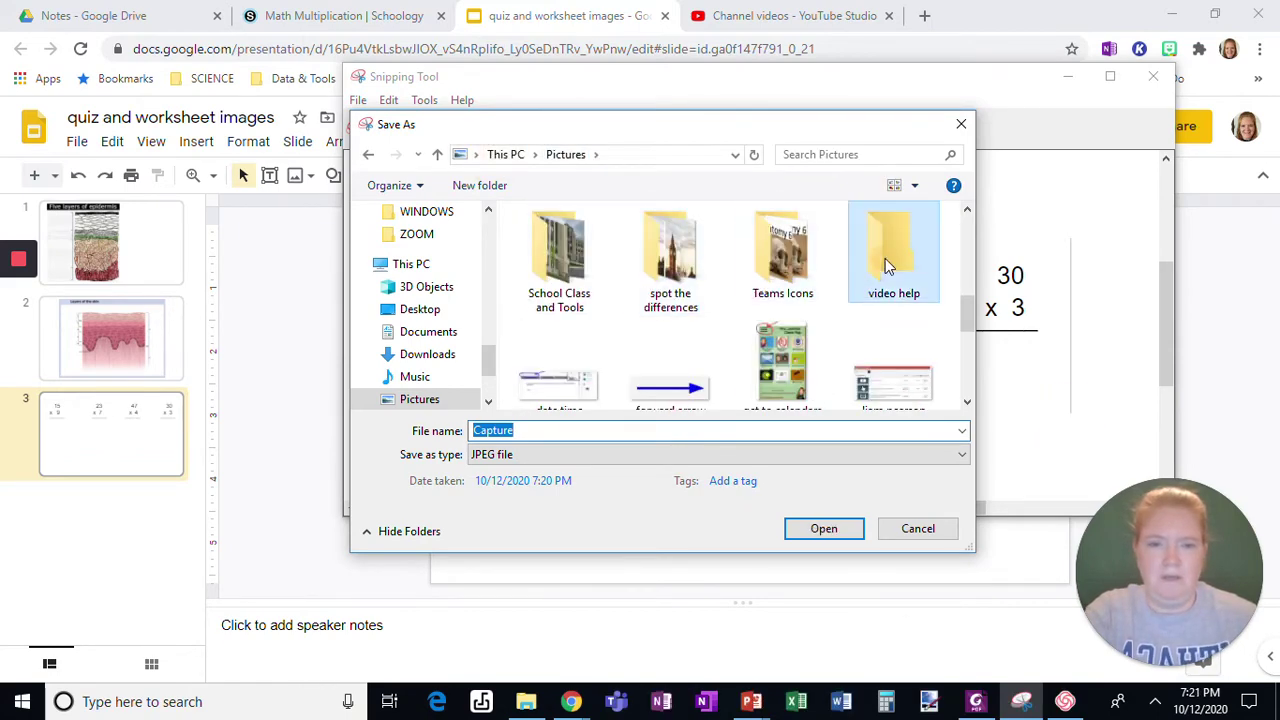
{"action": "double_click", "coordinate": [887, 263]}
{"action": "double_click", "coordinate": [554, 428]}
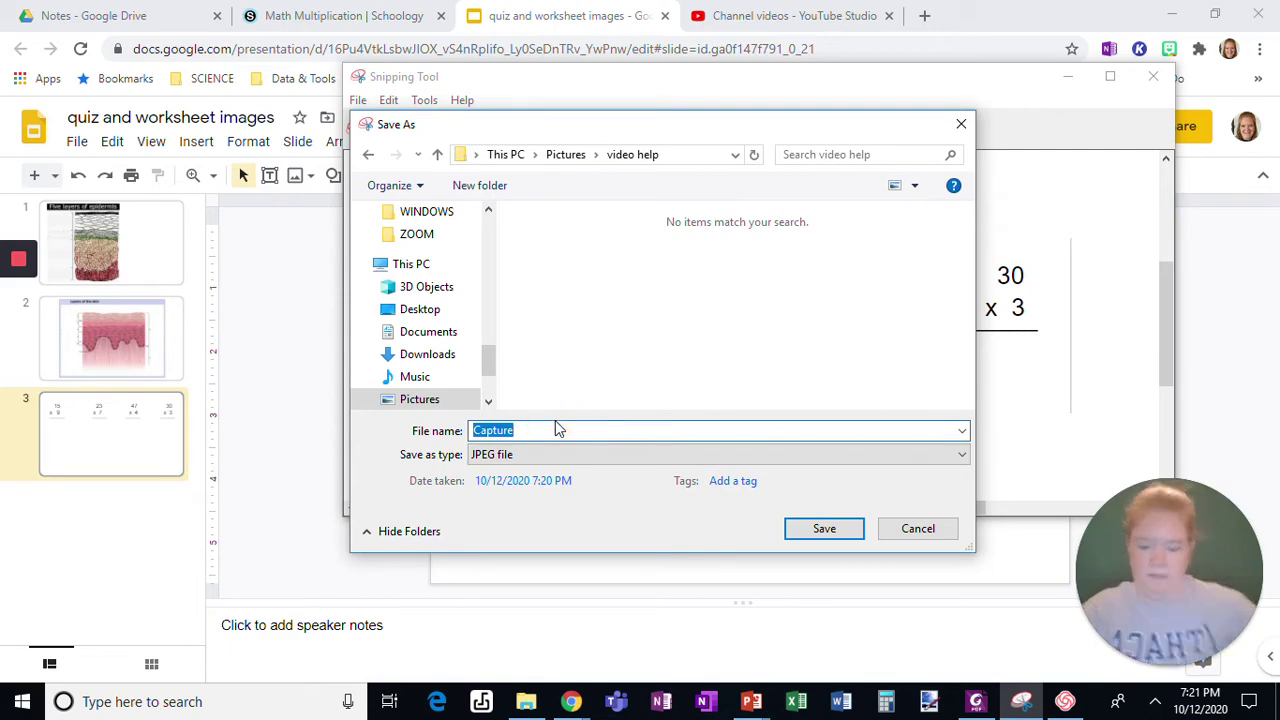
{"action": "type", "text": "math probs"}
{"action": "key", "text": "Return"}
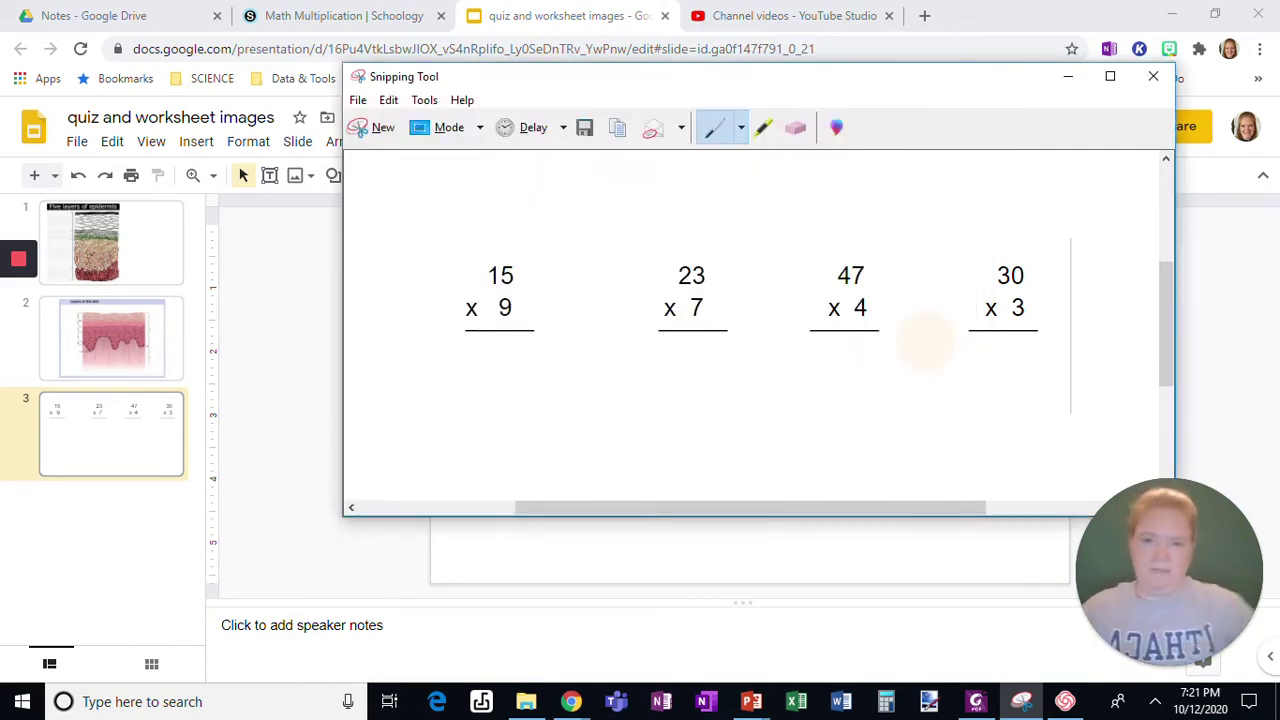
Step: Drag the math probs image from File Explorer into the question's Upload Image dialog
{"action": "left_click", "coordinate": [274, 18]}
{"action": "left_click", "coordinate": [227, 290]}
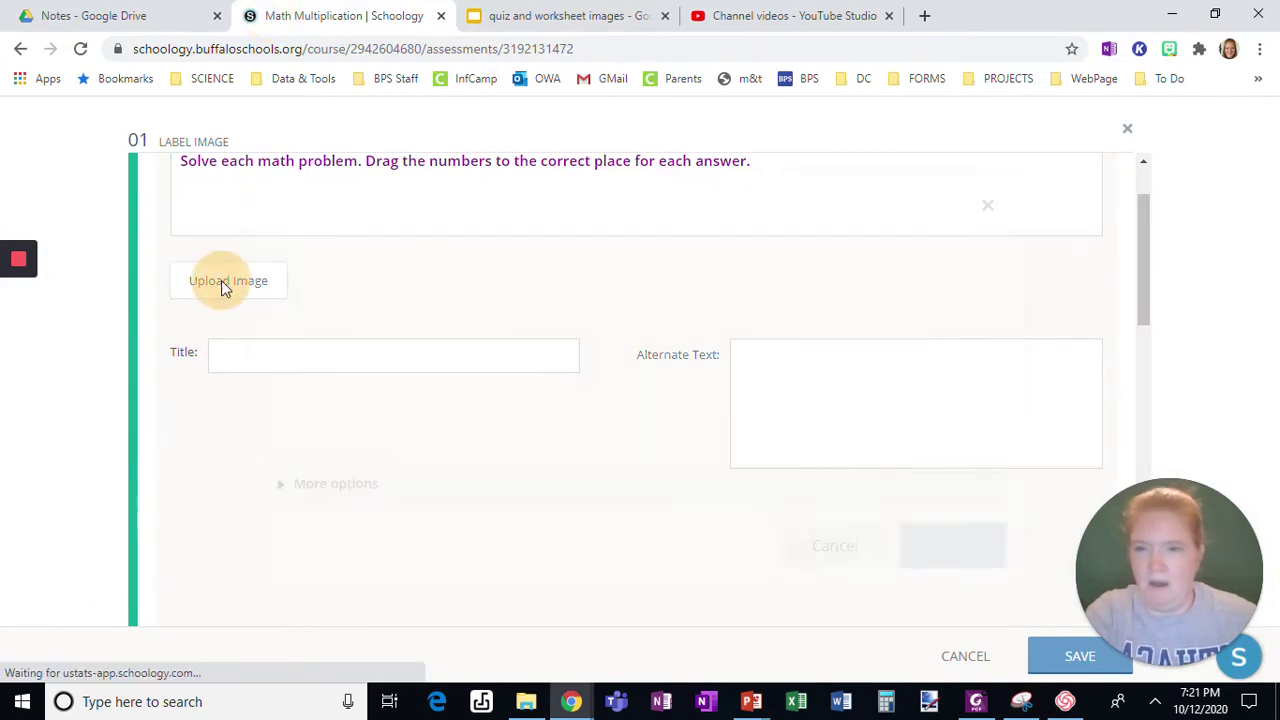
{"action": "left_click", "coordinate": [520, 703]}
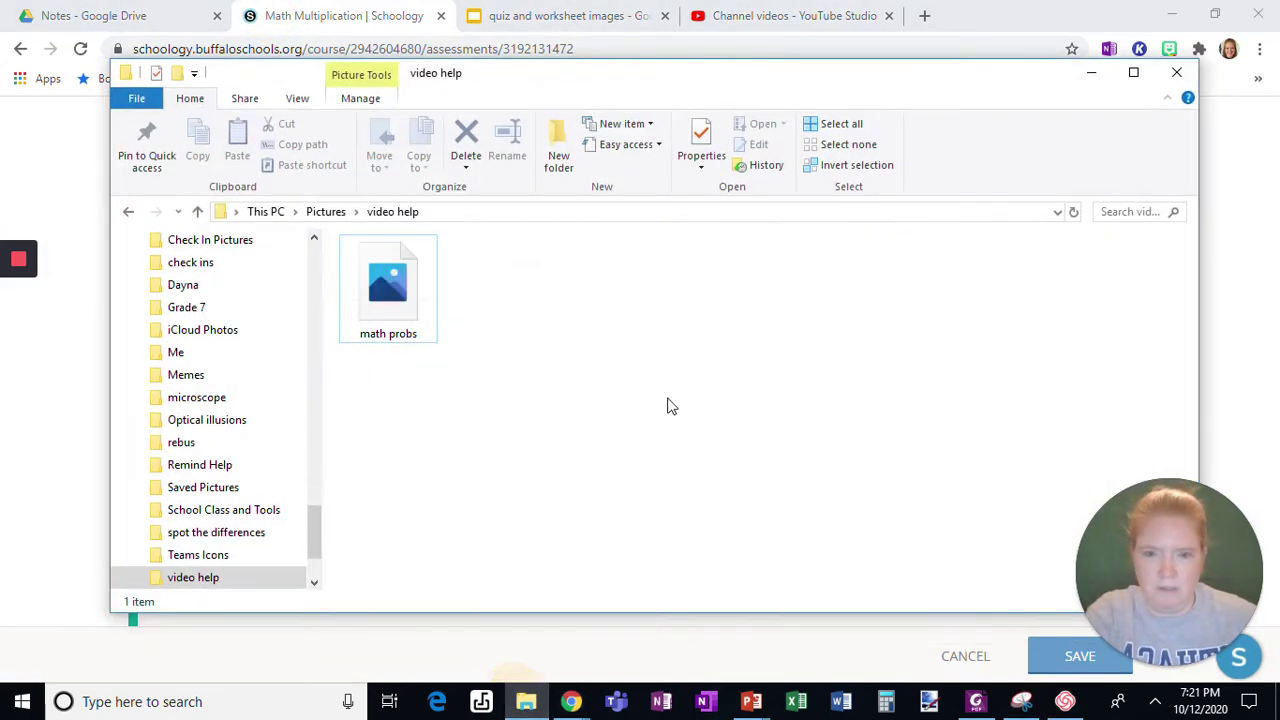
{"action": "left_click_drag", "start_coordinate": [686, 82], "coordinate": [1277, 105]}
{"action": "left_click_drag", "start_coordinate": [907, 219], "coordinate": [760, 294]}
{"action": "left_click_drag", "start_coordinate": [918, 245], "coordinate": [475, 339]}
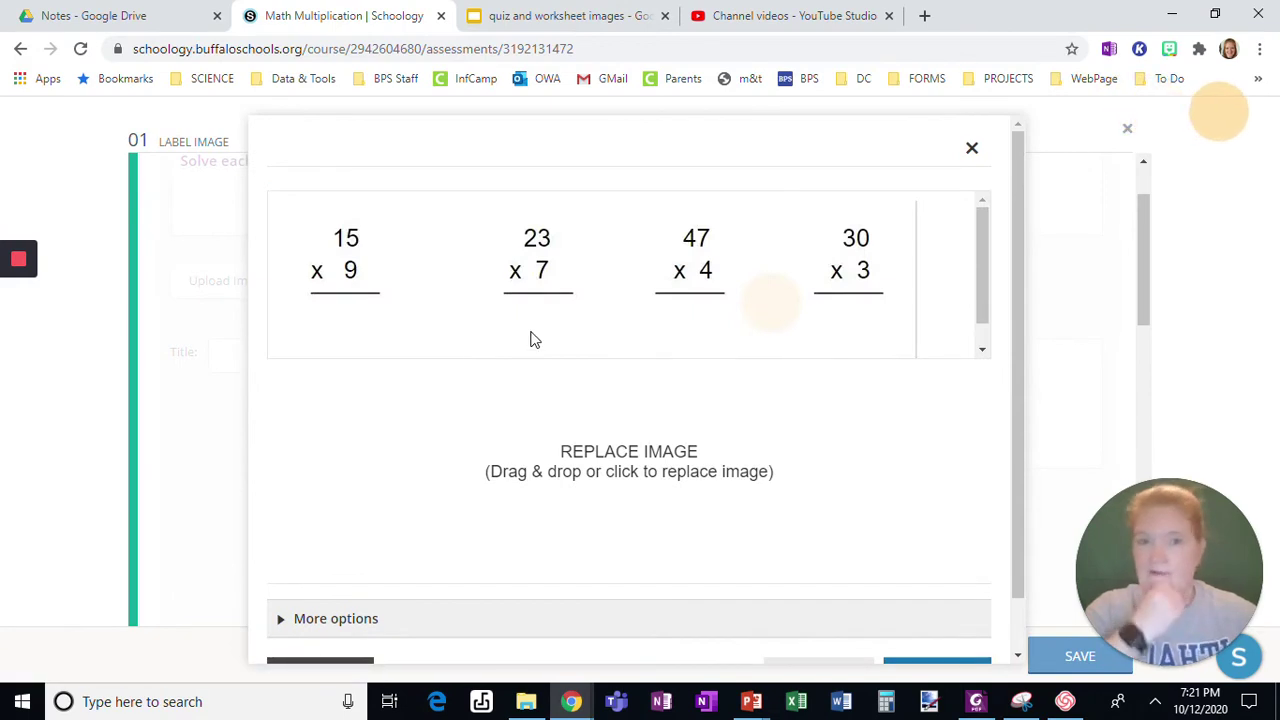
Step: Confirm the upload so the math problems image appears in the Label Image question
{"action": "scroll", "coordinate": [620, 354], "scroll_direction": "down", "scroll_amount": 1}
{"action": "scroll", "coordinate": [966, 645], "scroll_direction": "down", "scroll_amount": 1}
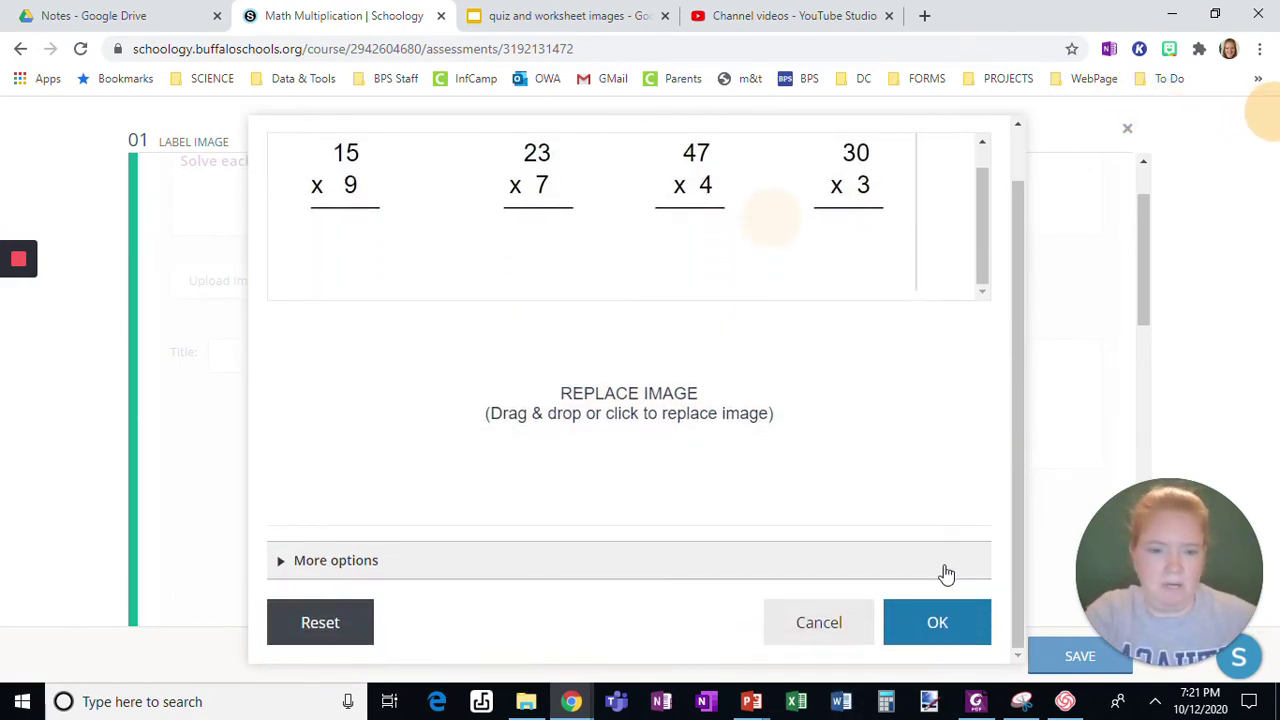
{"action": "left_click", "coordinate": [937, 622]}
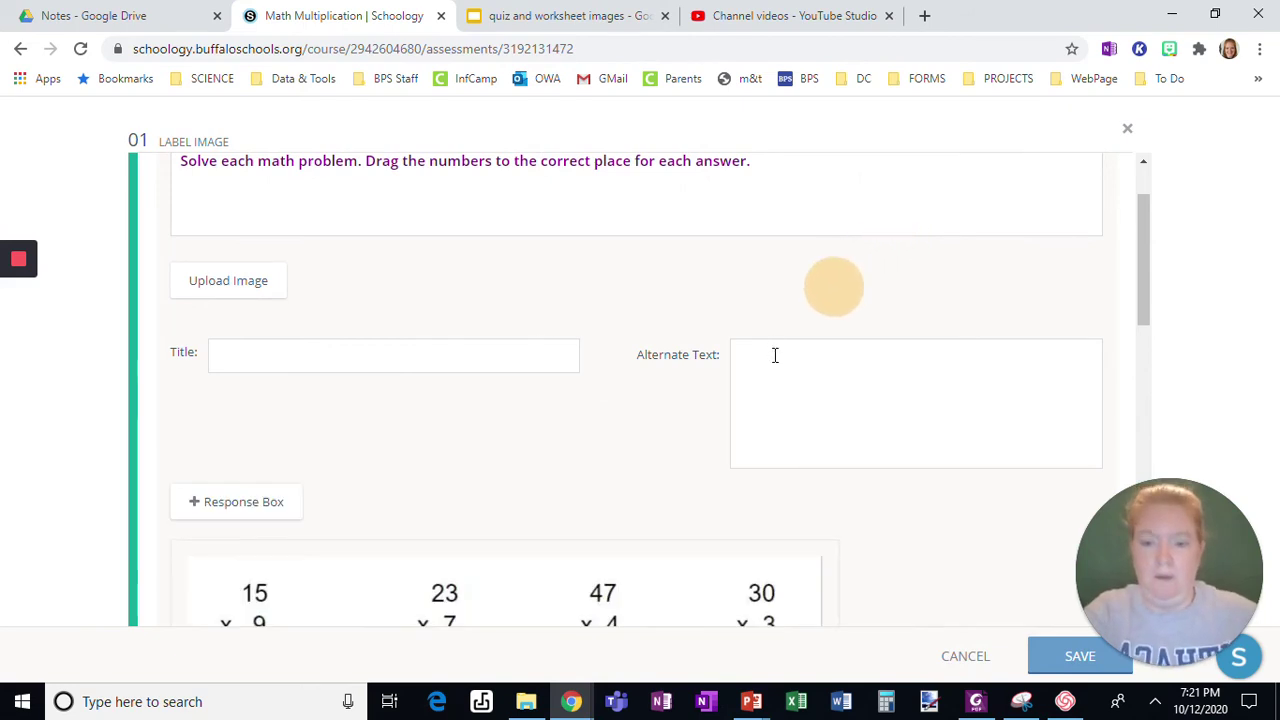
{"action": "scroll", "coordinate": [775, 358], "scroll_direction": "down", "scroll_amount": 3}
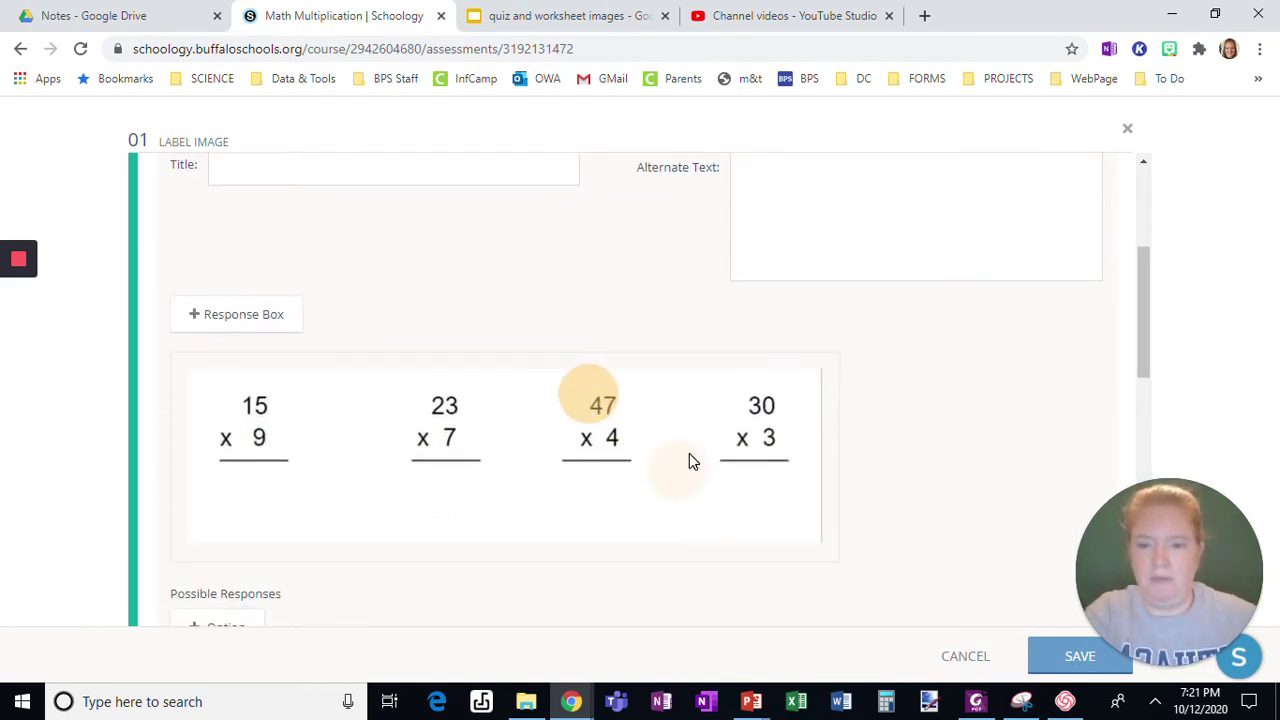
{"action": "scroll", "coordinate": [834, 426], "scroll_direction": "up", "scroll_amount": 1}
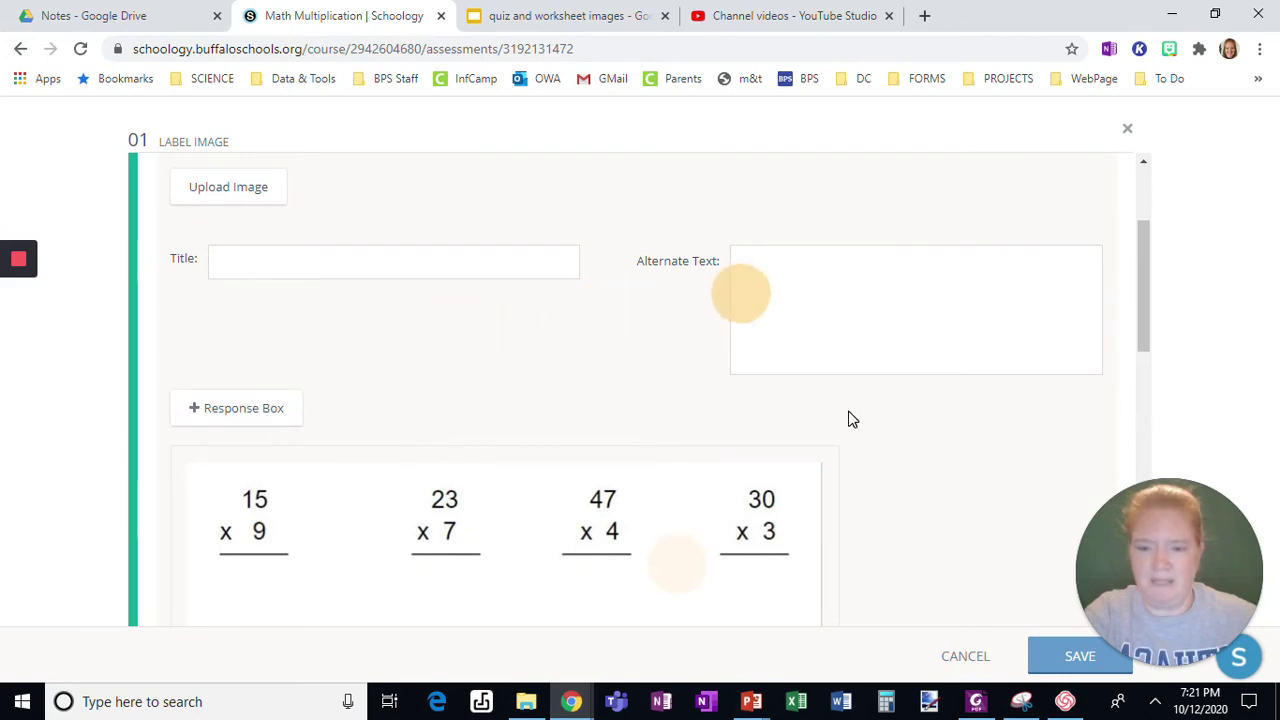
{"action": "scroll", "coordinate": [766, 420], "scroll_direction": "down", "scroll_amount": 1}
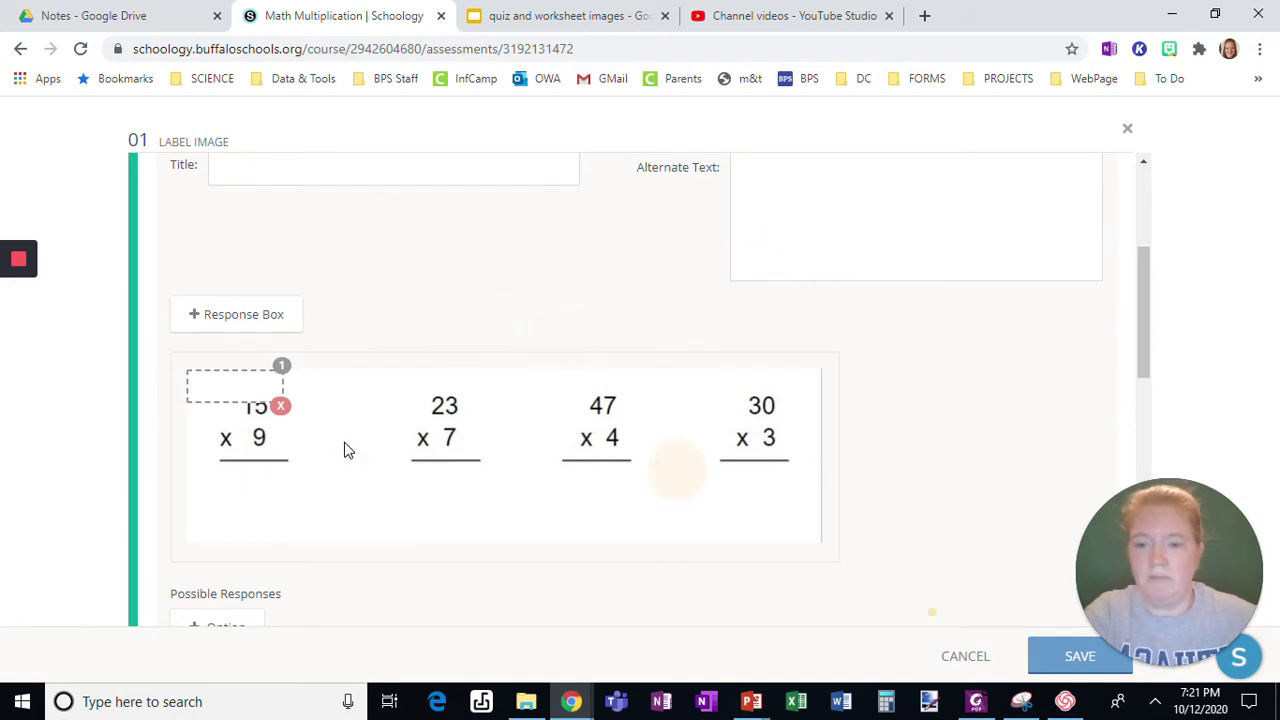
Step: Under Additional Setup Options, change the response box width from 100px to 20px
{"action": "scroll", "coordinate": [344, 444], "scroll_direction": "down", "scroll_amount": 8}
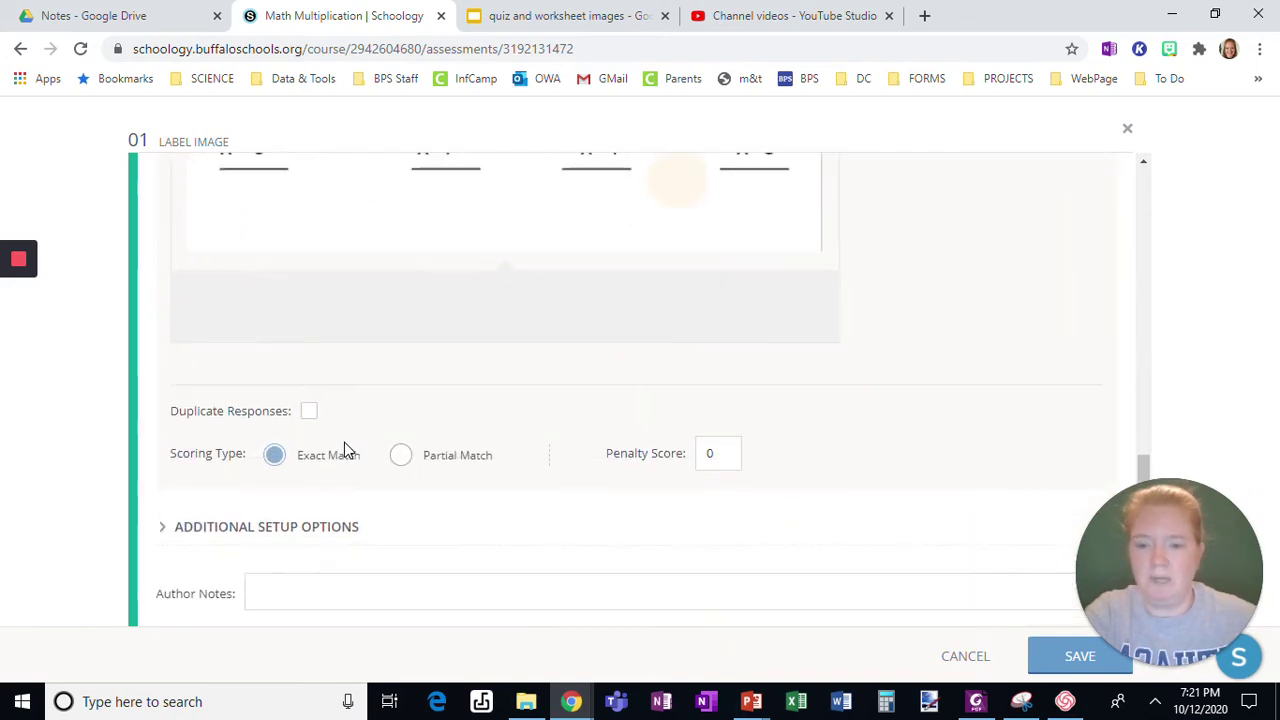
{"action": "scroll", "coordinate": [344, 444], "scroll_direction": "down", "scroll_amount": 1}
{"action": "left_click", "coordinate": [267, 445]}
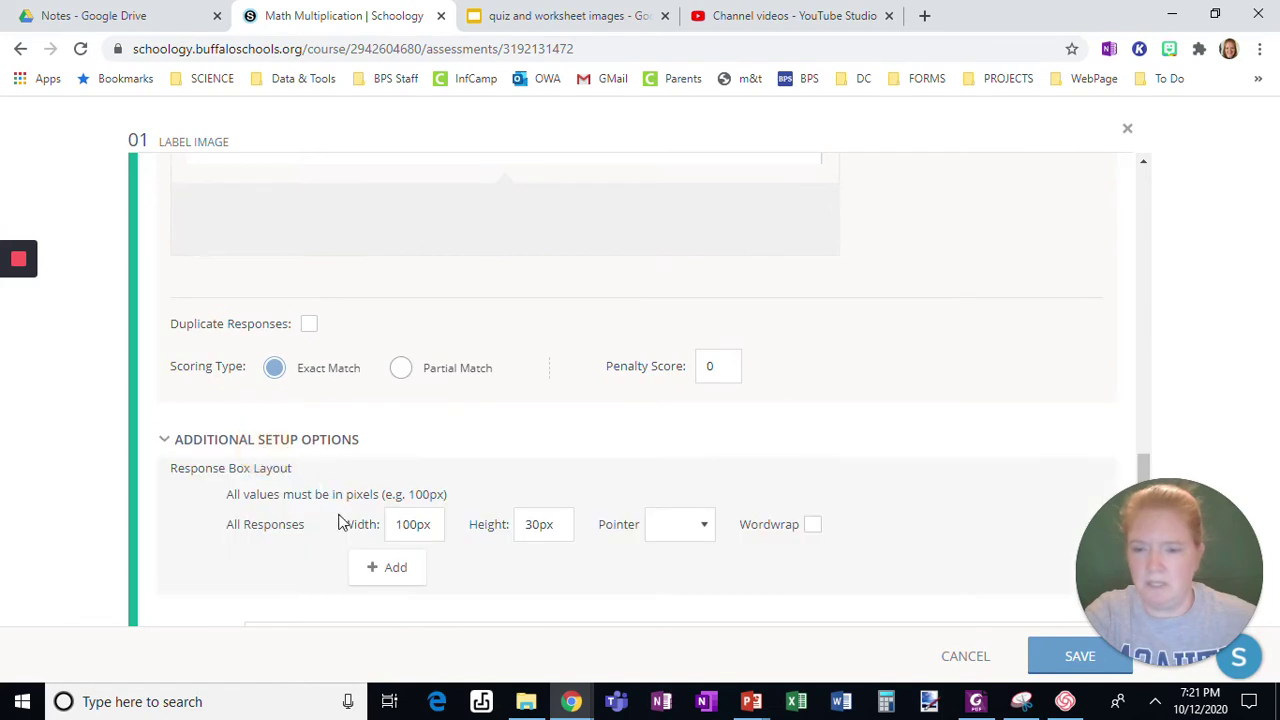
{"action": "left_click", "coordinate": [417, 527]}
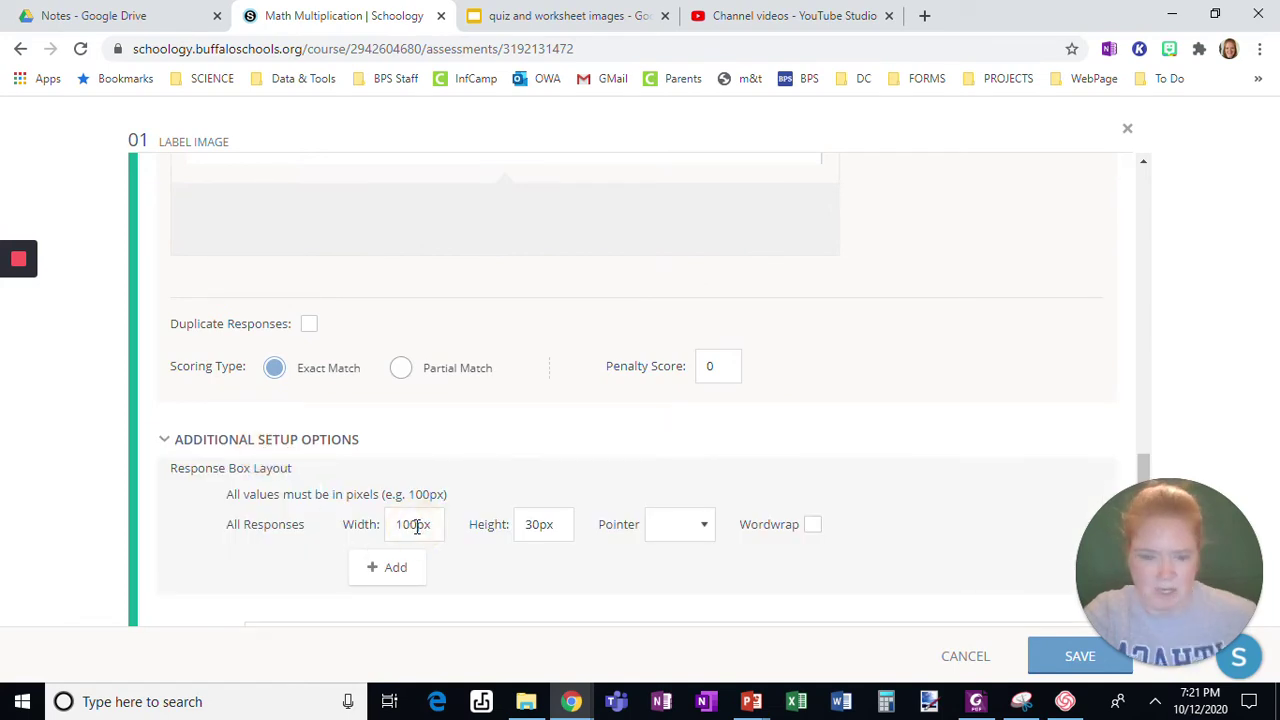
{"action": "key", "text": "BackSpace"}
{"action": "key", "text": "BackSpace"}
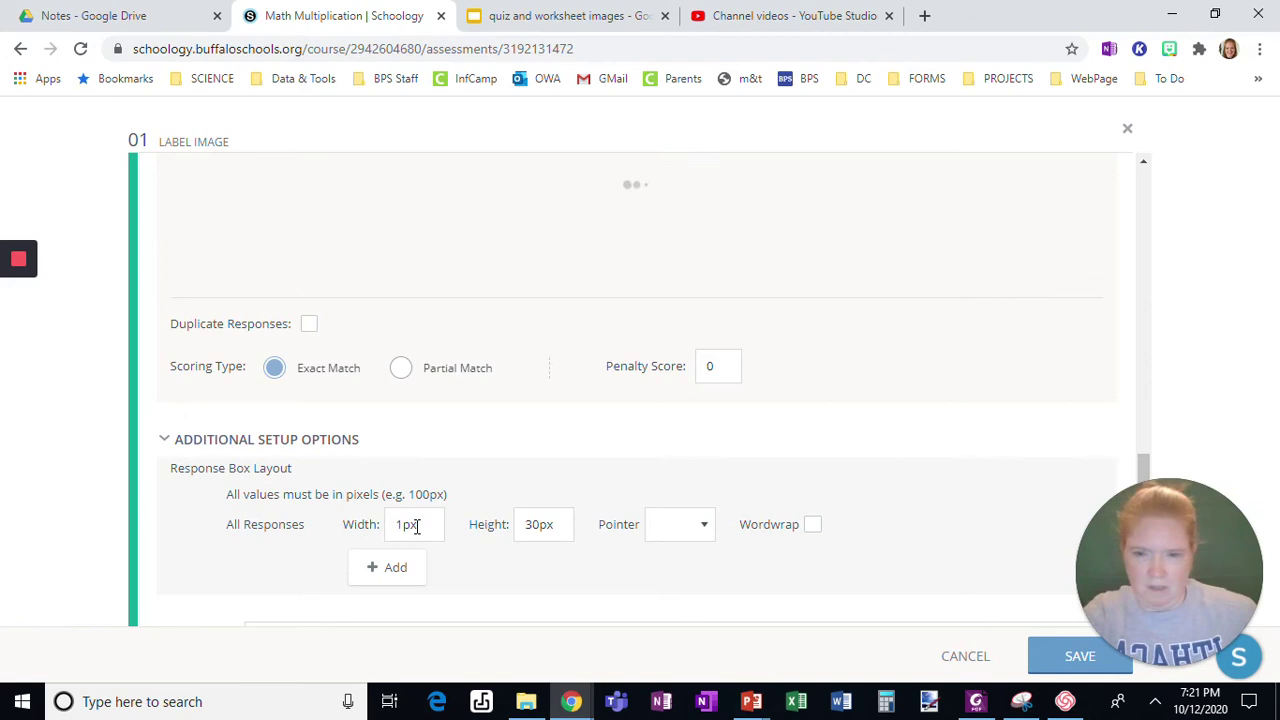
{"action": "type", "text": "5"}
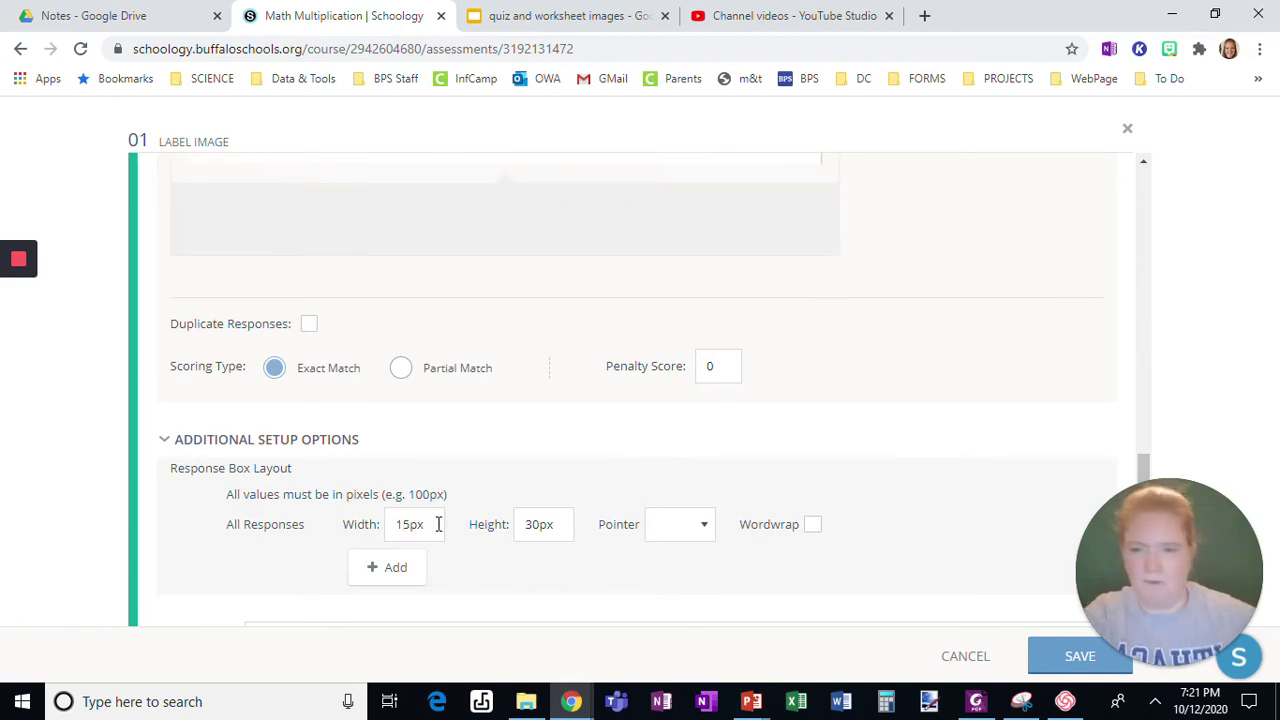
{"action": "scroll", "coordinate": [705, 345], "scroll_direction": "up", "scroll_amount": 4}
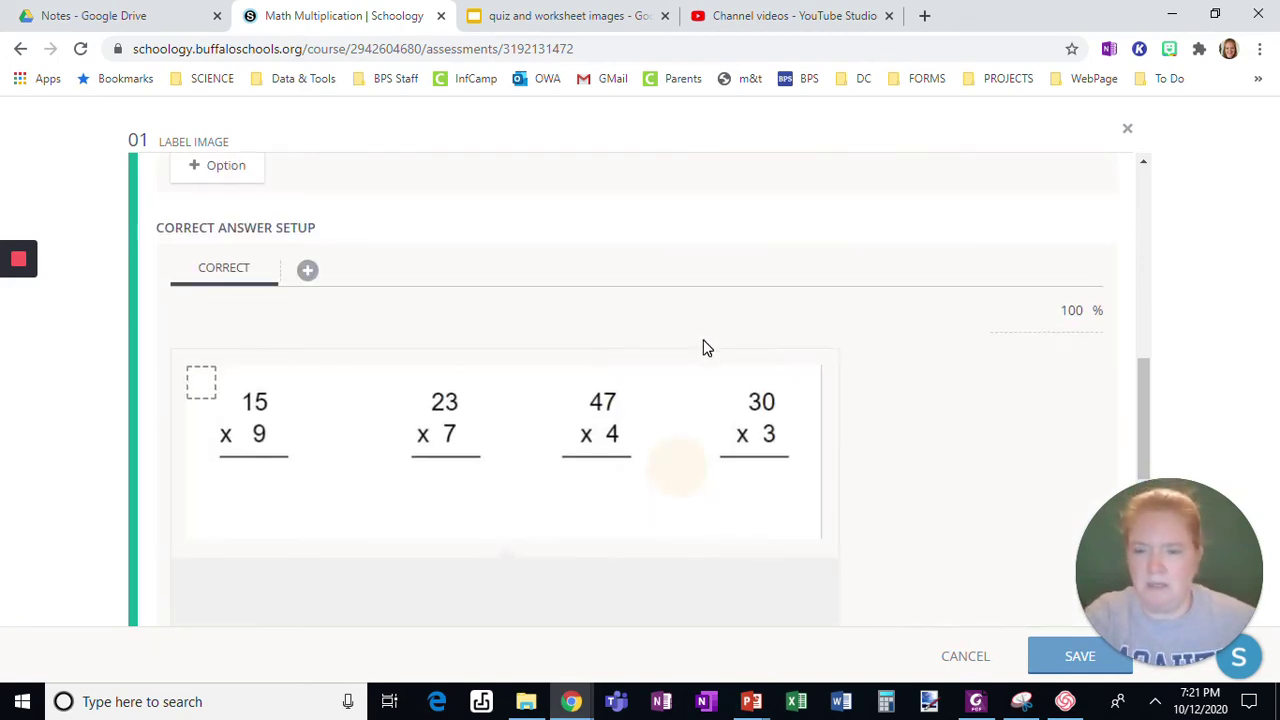
{"action": "scroll", "coordinate": [705, 345], "scroll_direction": "down", "scroll_amount": 5}
{"action": "left_click", "coordinate": [410, 388]}
{"action": "key", "text": "BackSpace"}
{"action": "key", "text": "BackSpace"}
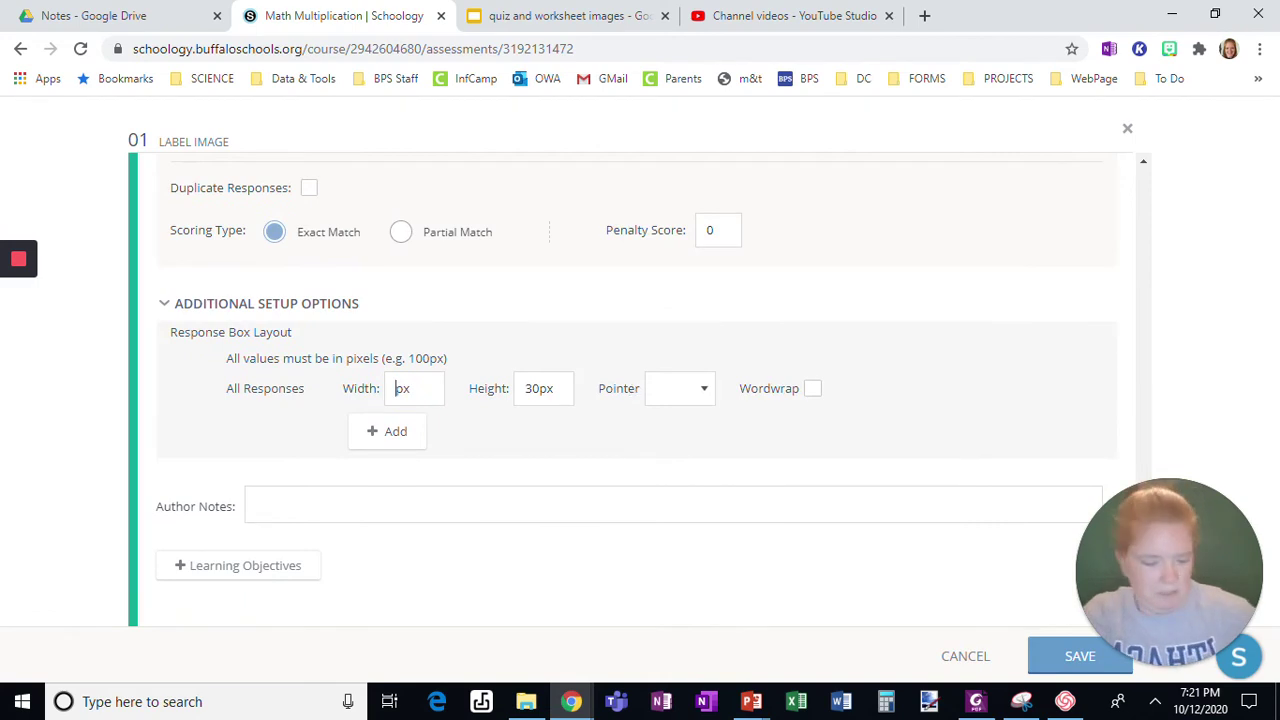
{"action": "type", "text": "20"}
{"action": "scroll", "coordinate": [630, 380], "scroll_direction": "up", "scroll_amount": 3}
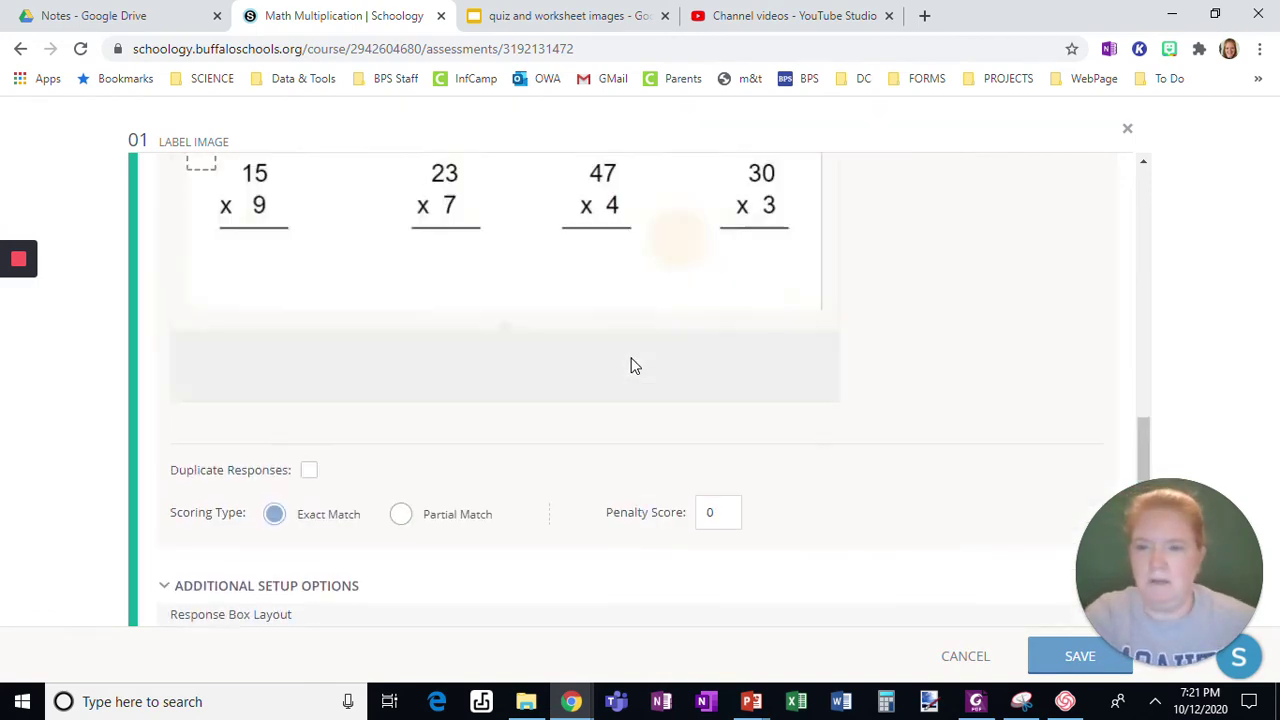
{"action": "scroll", "coordinate": [630, 366], "scroll_direction": "up", "scroll_amount": 1}
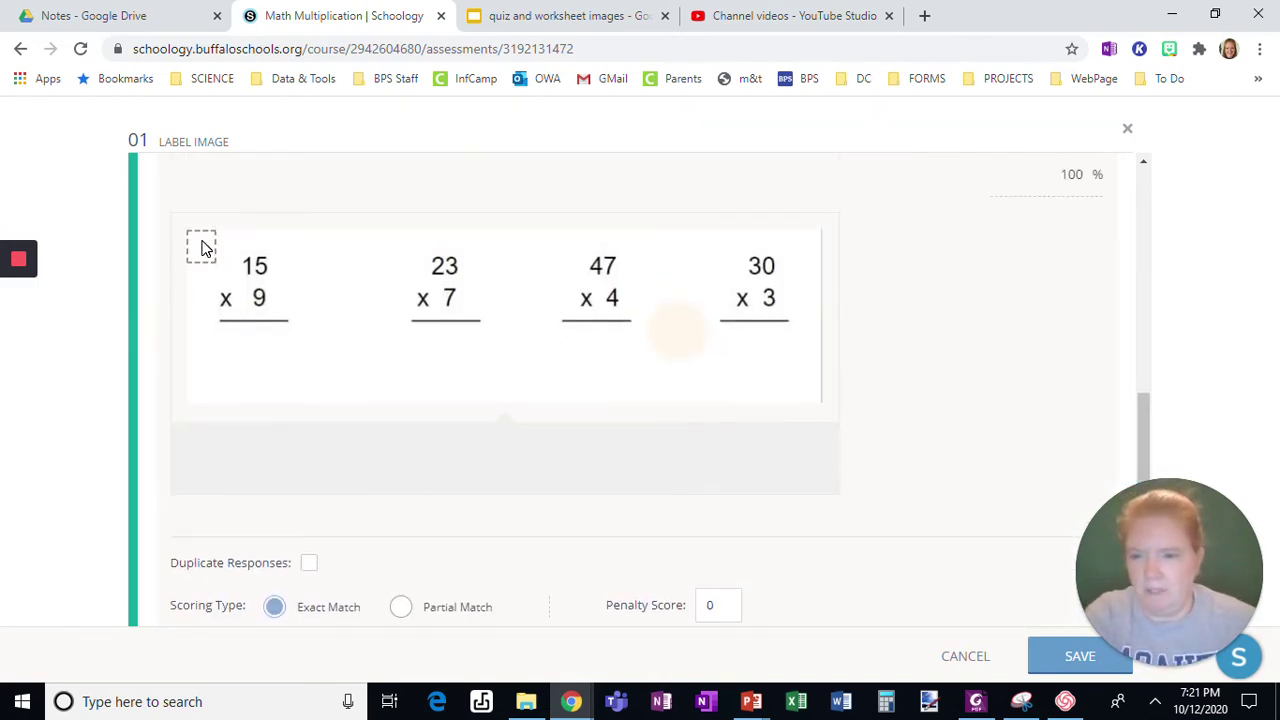
{"action": "scroll", "coordinate": [272, 266], "scroll_direction": "up", "scroll_amount": 3}
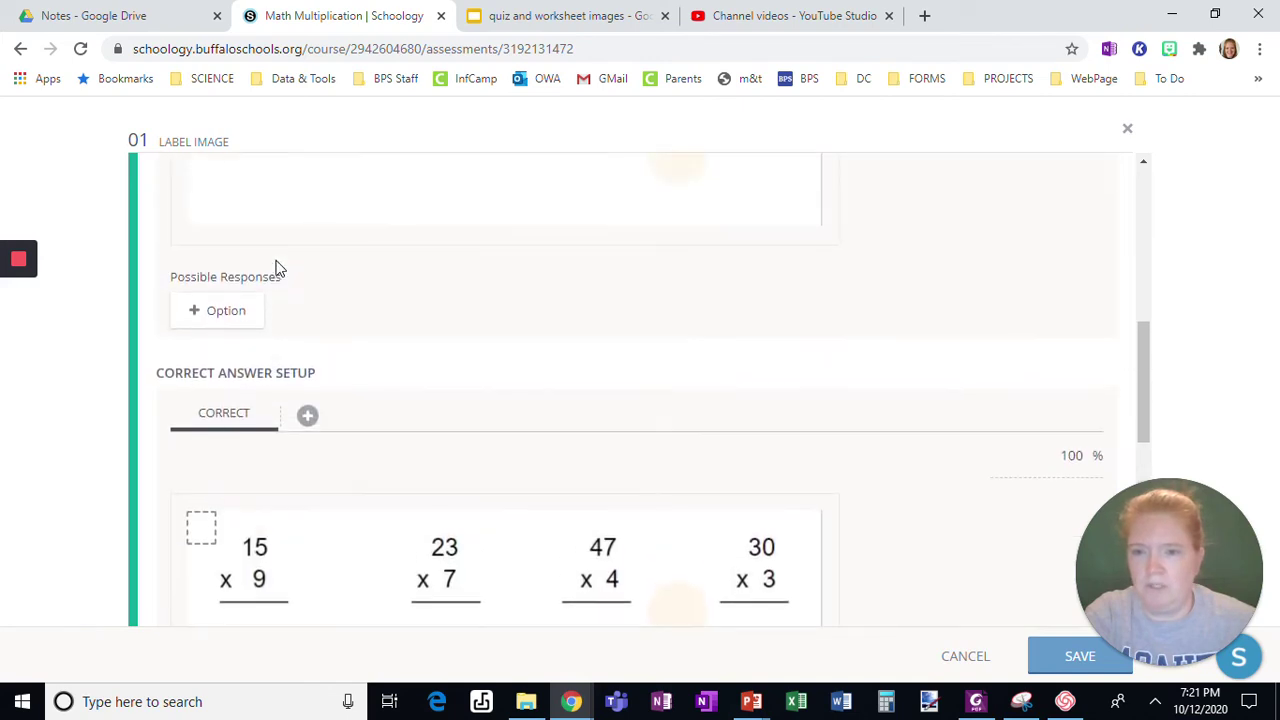
Step: Add response boxes and drag two beneath each of 15×9, 23×7, 47×4 and 30×3
{"action": "scroll", "coordinate": [278, 268], "scroll_direction": "up", "scroll_amount": 3}
{"action": "left_click_drag", "start_coordinate": [202, 345], "coordinate": [258, 442]}
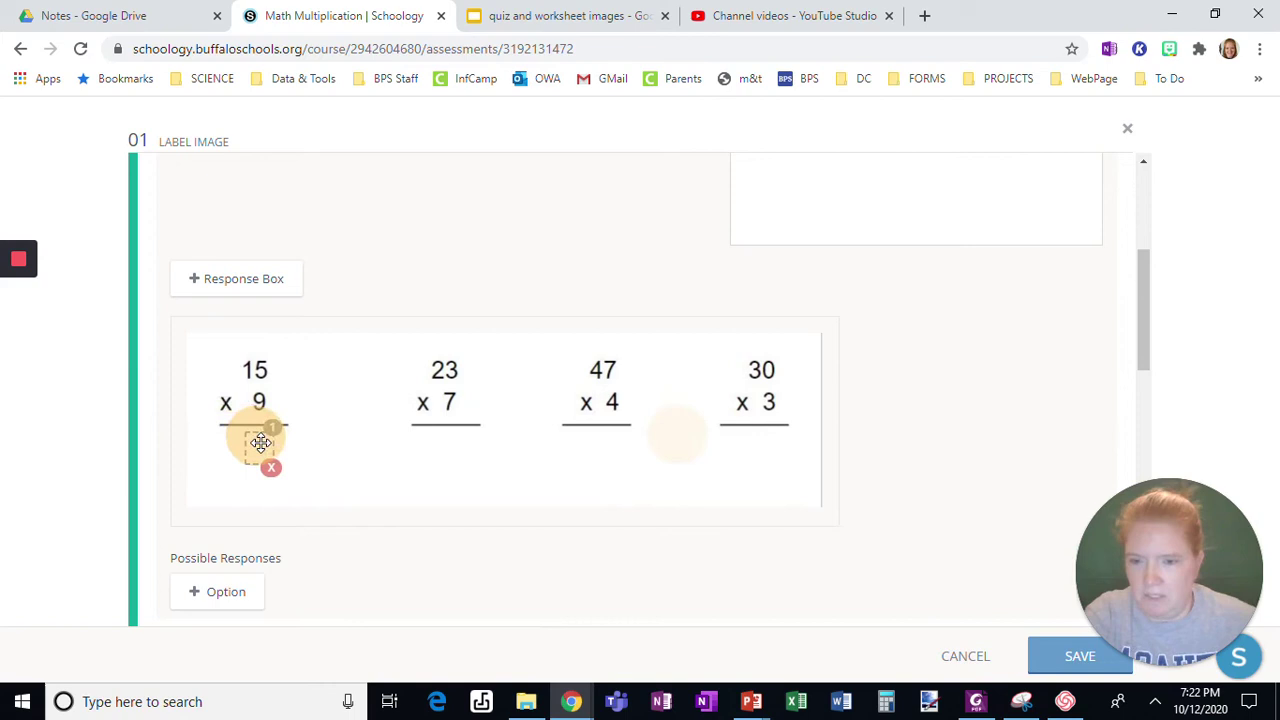
{"action": "left_click", "coordinate": [213, 290]}
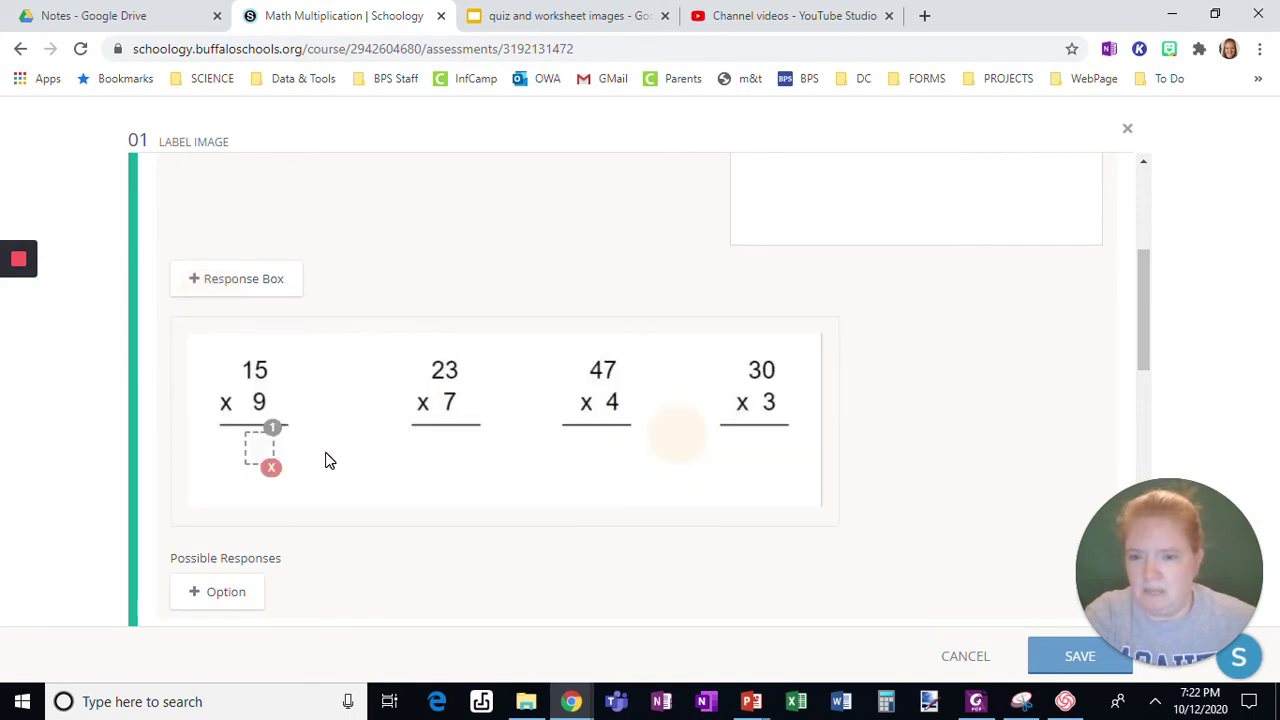
{"action": "left_click_drag", "start_coordinate": [370, 349], "coordinate": [244, 440]}
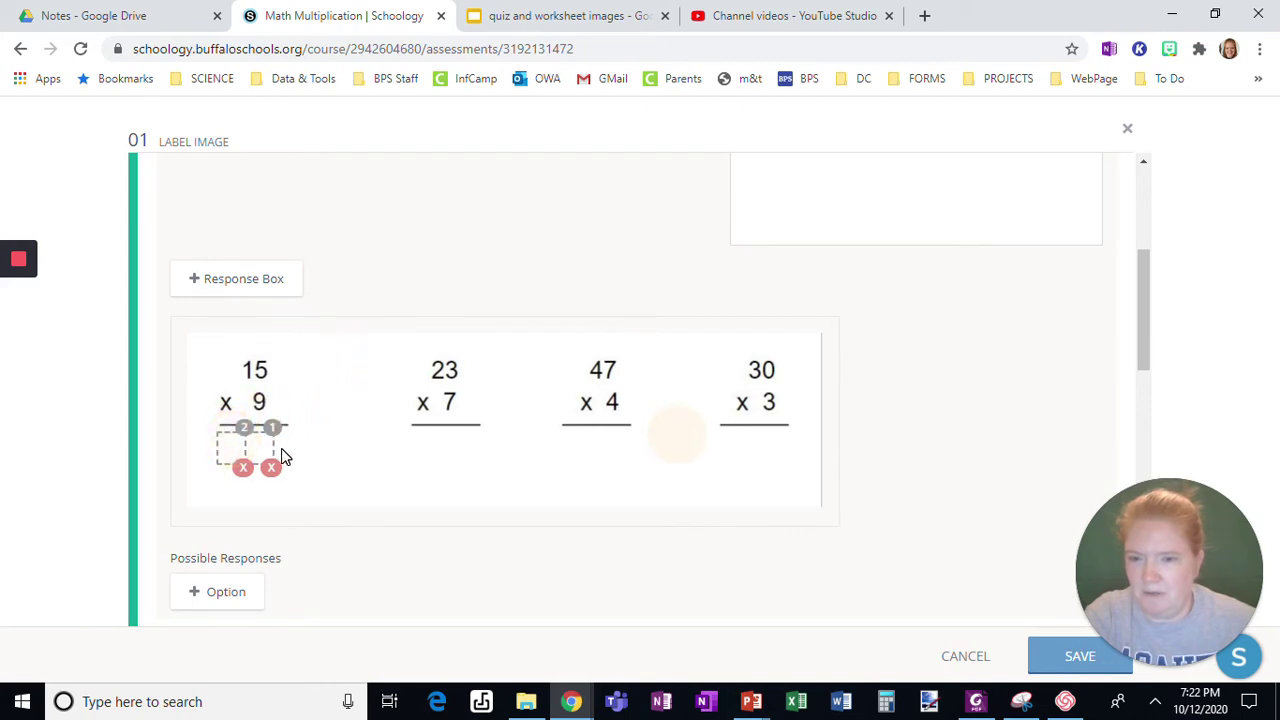
{"action": "left_click", "coordinate": [214, 285]}
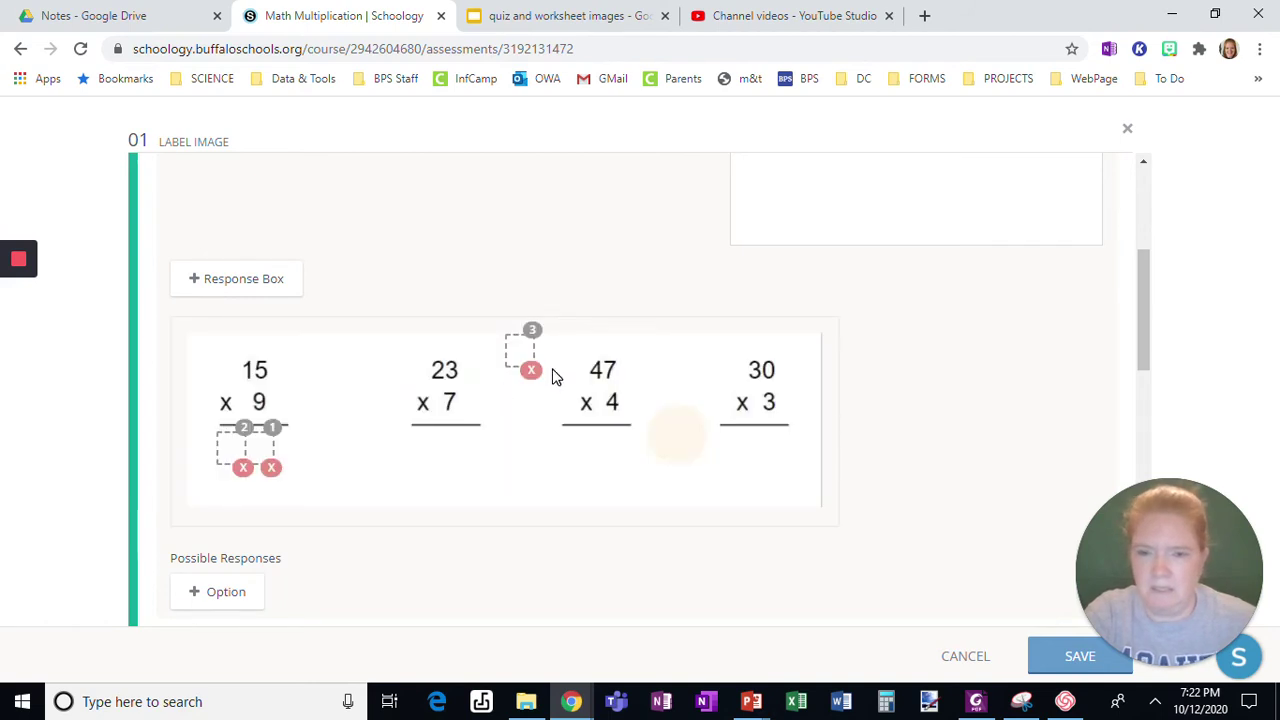
{"action": "left_click_drag", "start_coordinate": [512, 356], "coordinate": [441, 449]}
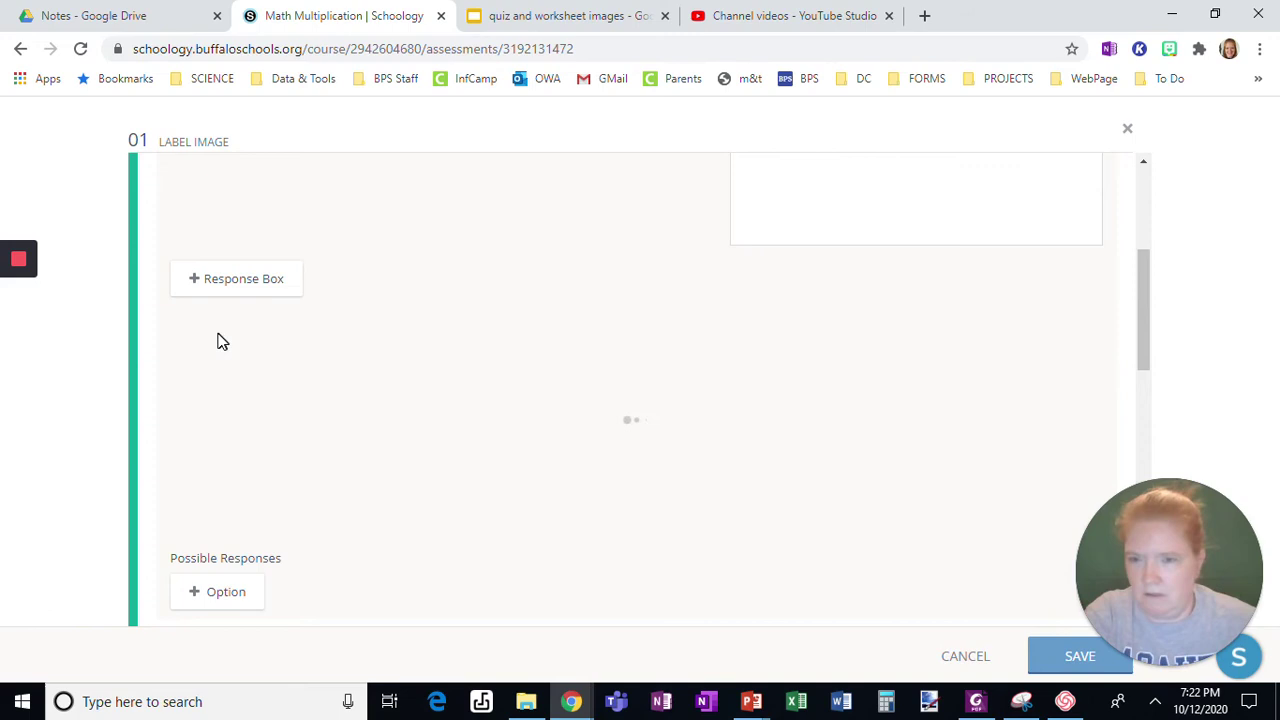
{"action": "mouse_move", "coordinate": [12, 272]}
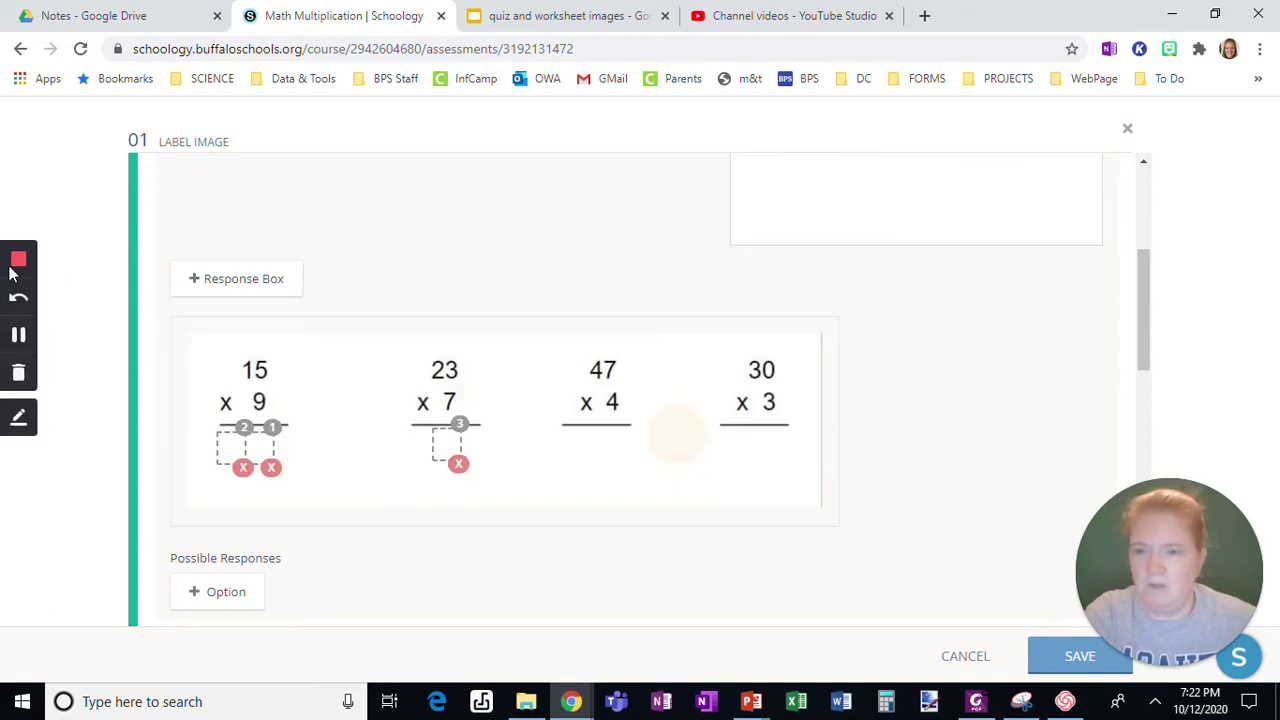
{"action": "left_click", "coordinate": [19, 337]}
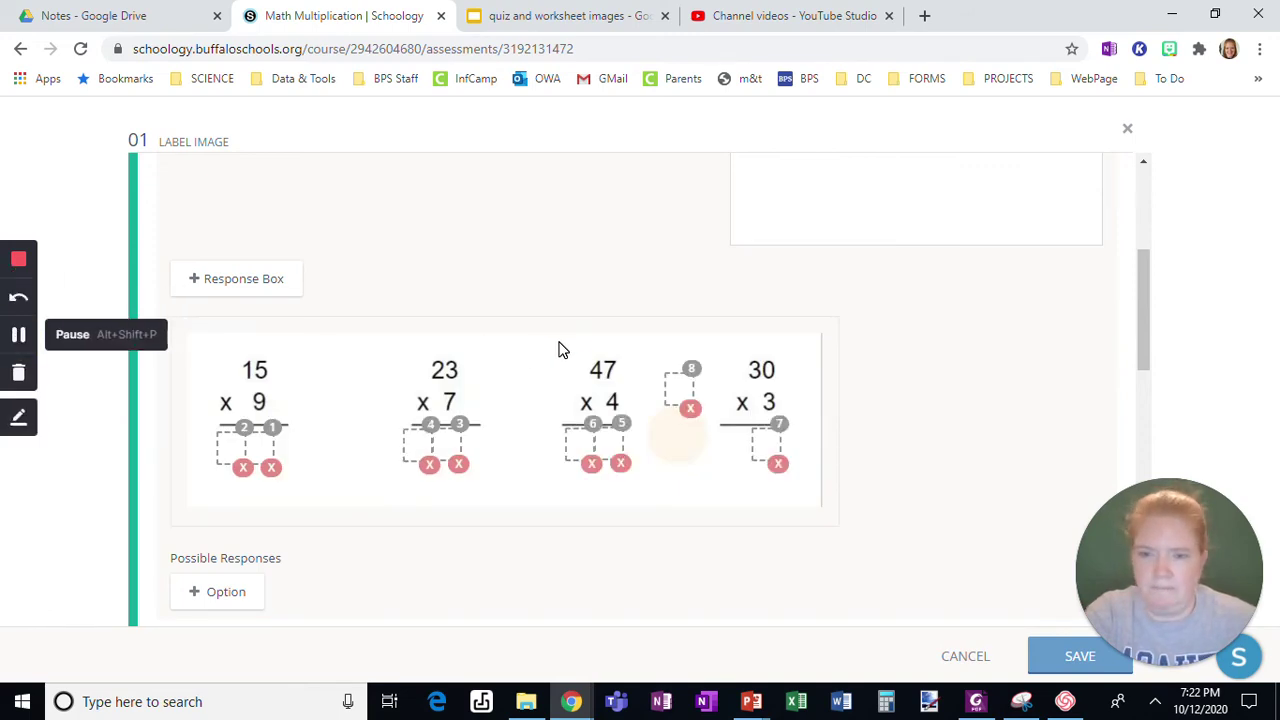
{"action": "left_click_drag", "start_coordinate": [679, 380], "coordinate": [741, 434]}
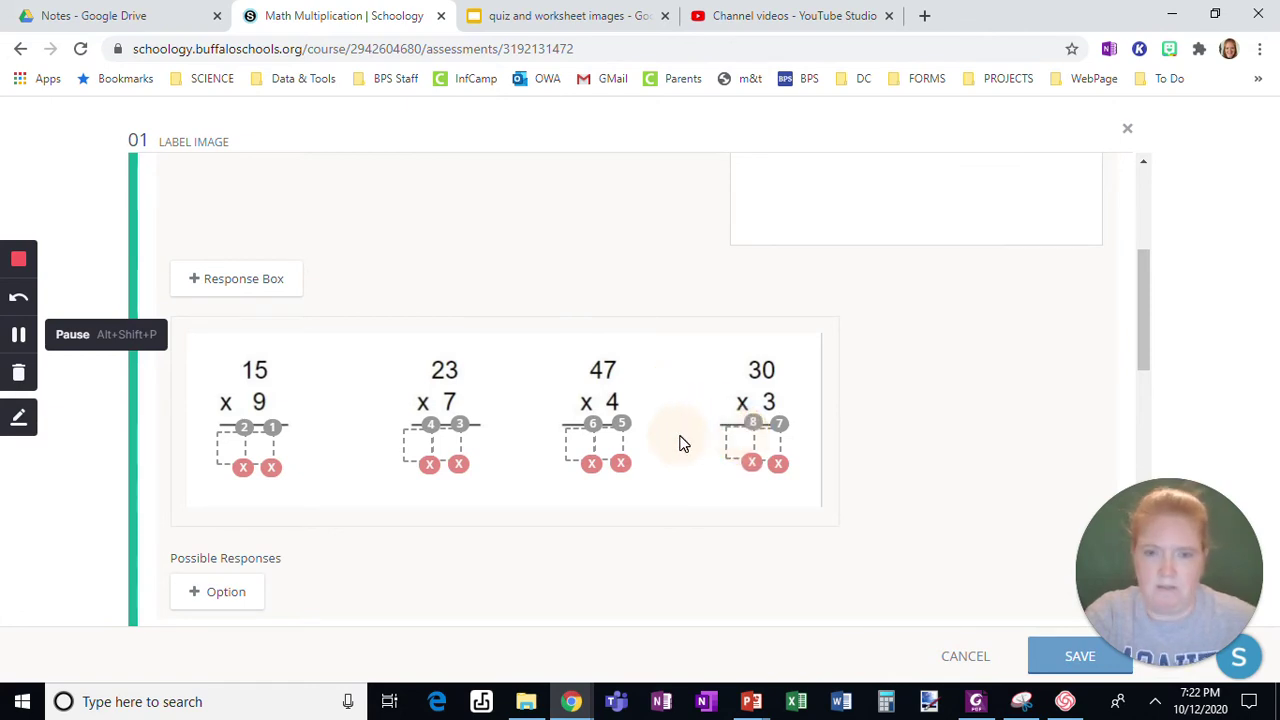
{"action": "left_click", "coordinate": [736, 445]}
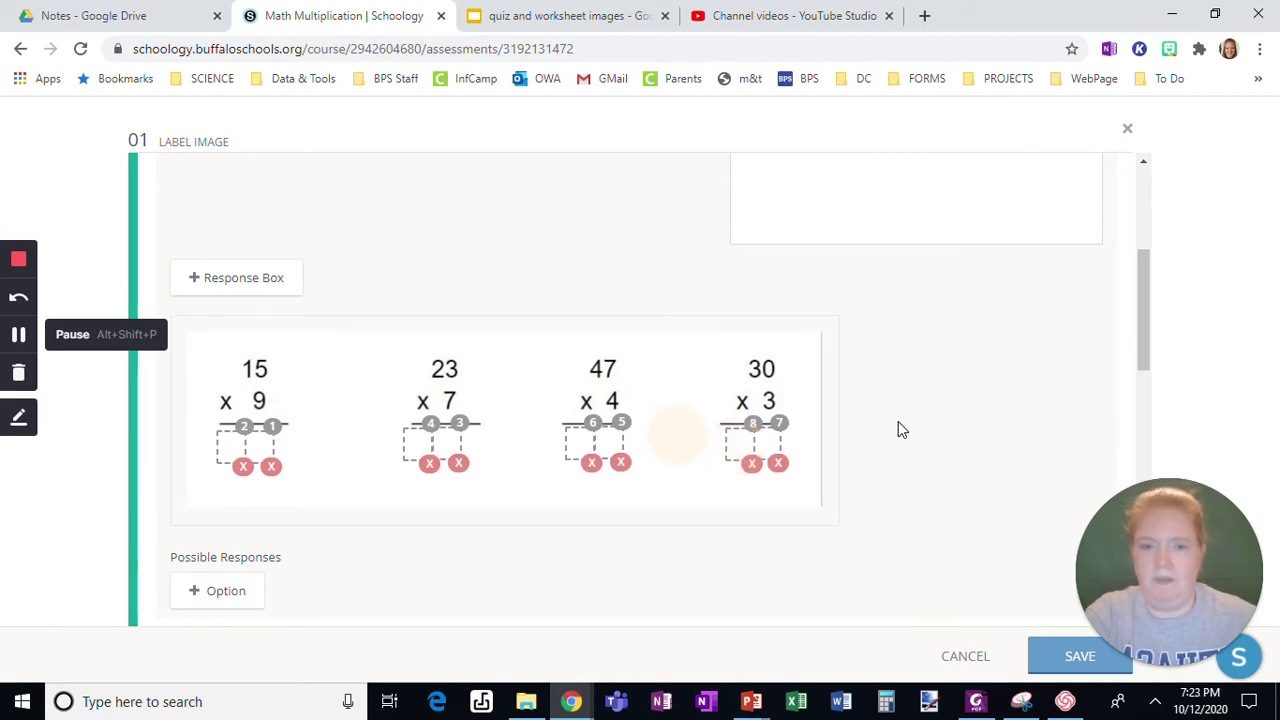
Step: Add four more rows under Possible Responses
{"action": "scroll", "coordinate": [898, 430], "scroll_direction": "down", "scroll_amount": 2}
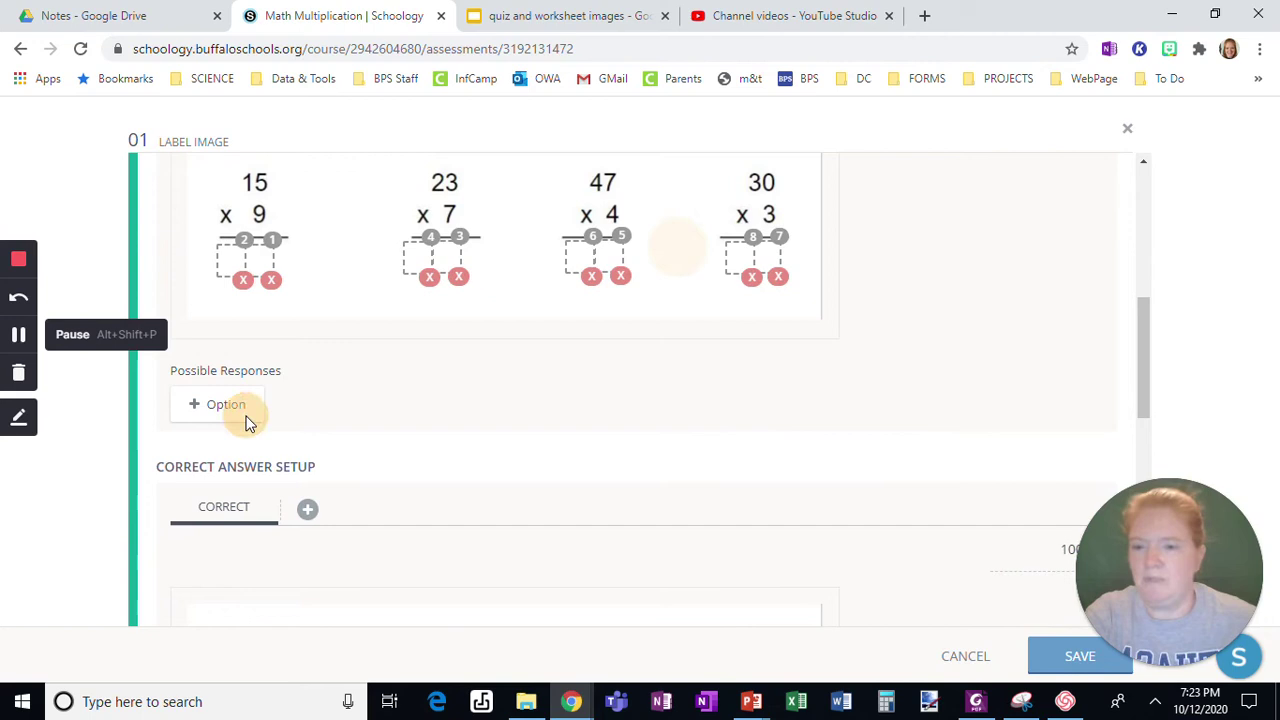
{"action": "scroll", "coordinate": [480, 400], "scroll_direction": "down", "scroll_amount": 2}
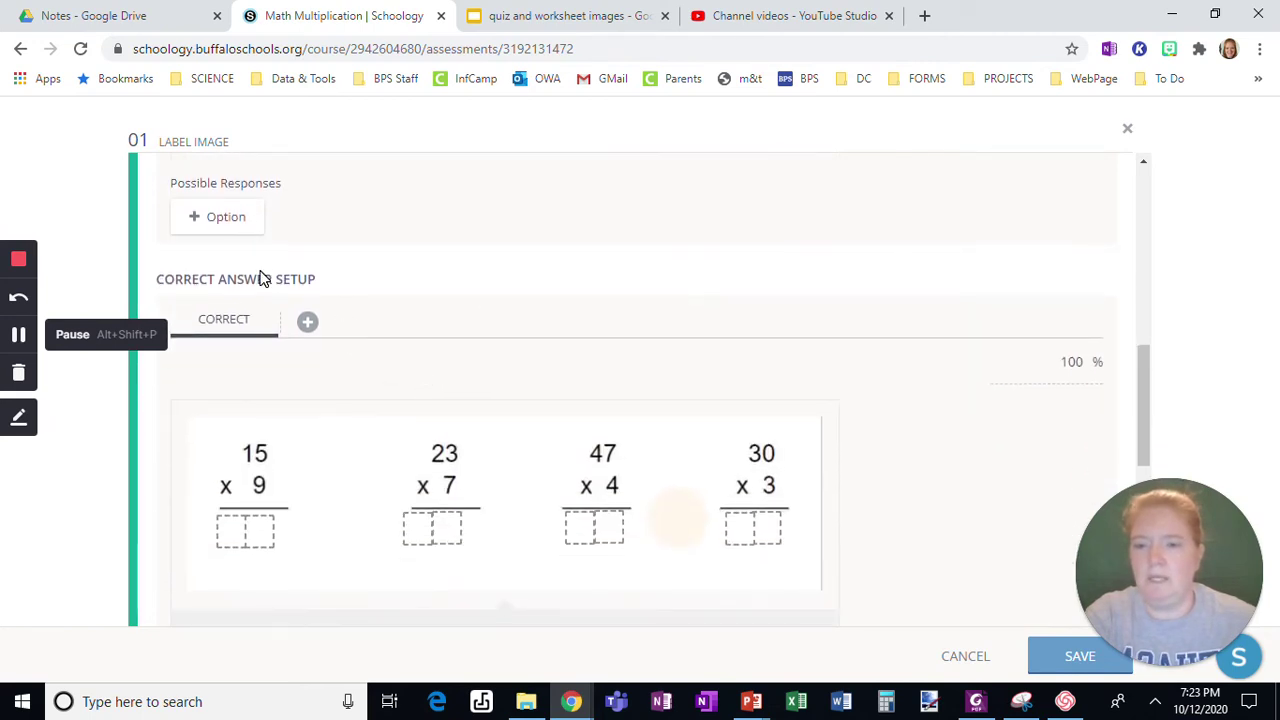
{"action": "left_click", "coordinate": [221, 228]}
{"action": "left_click", "coordinate": [219, 228]}
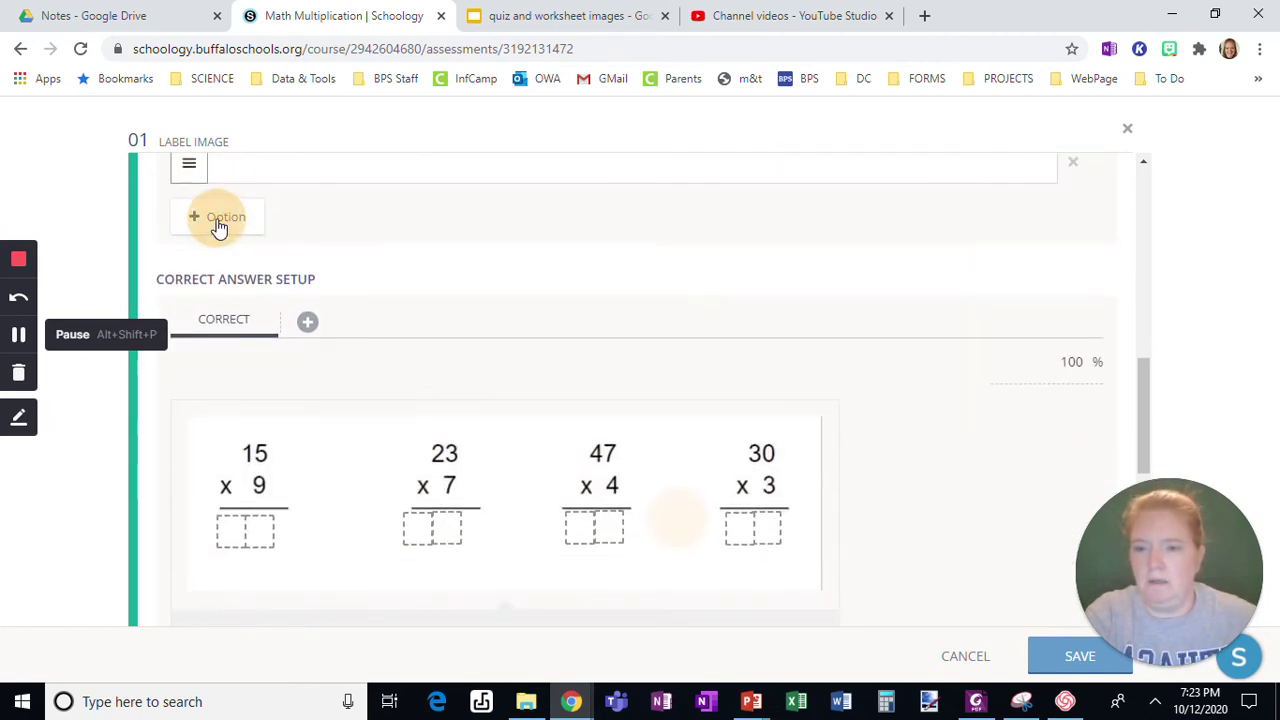
{"action": "left_click", "coordinate": [219, 228]}
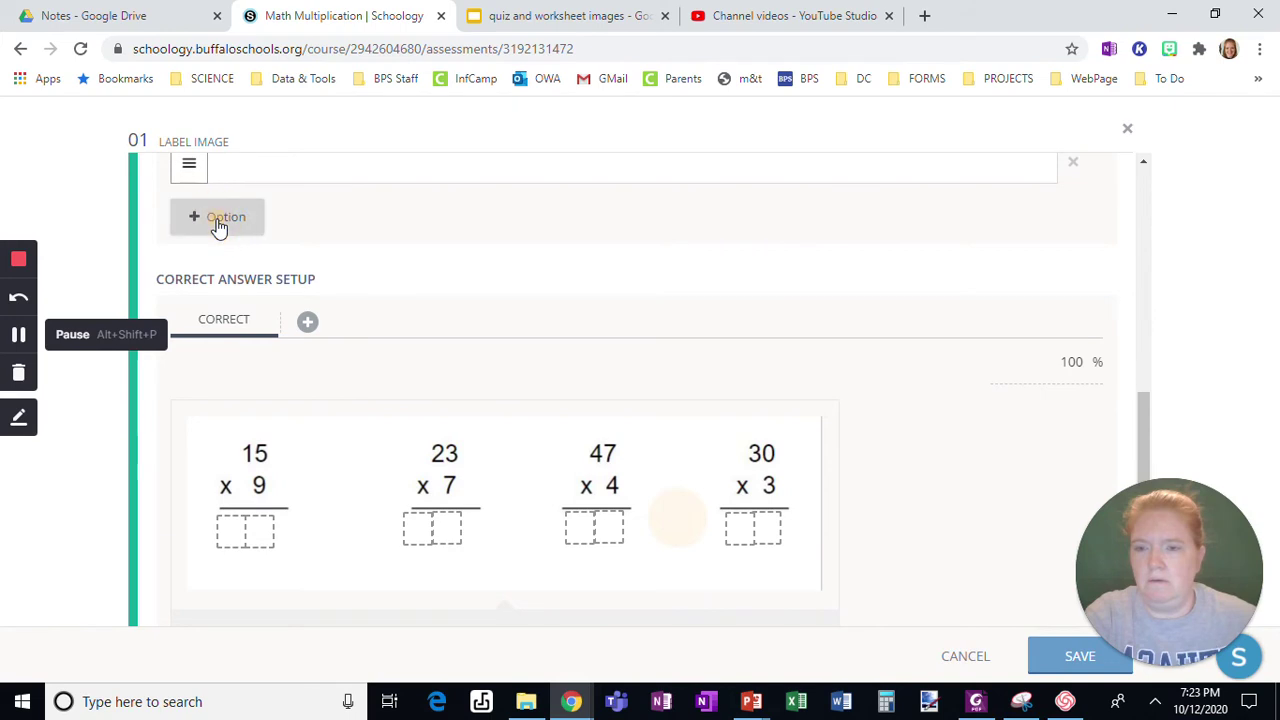
{"action": "left_click", "coordinate": [219, 228]}
{"action": "scroll", "coordinate": [371, 250], "scroll_direction": "up", "scroll_amount": 5}
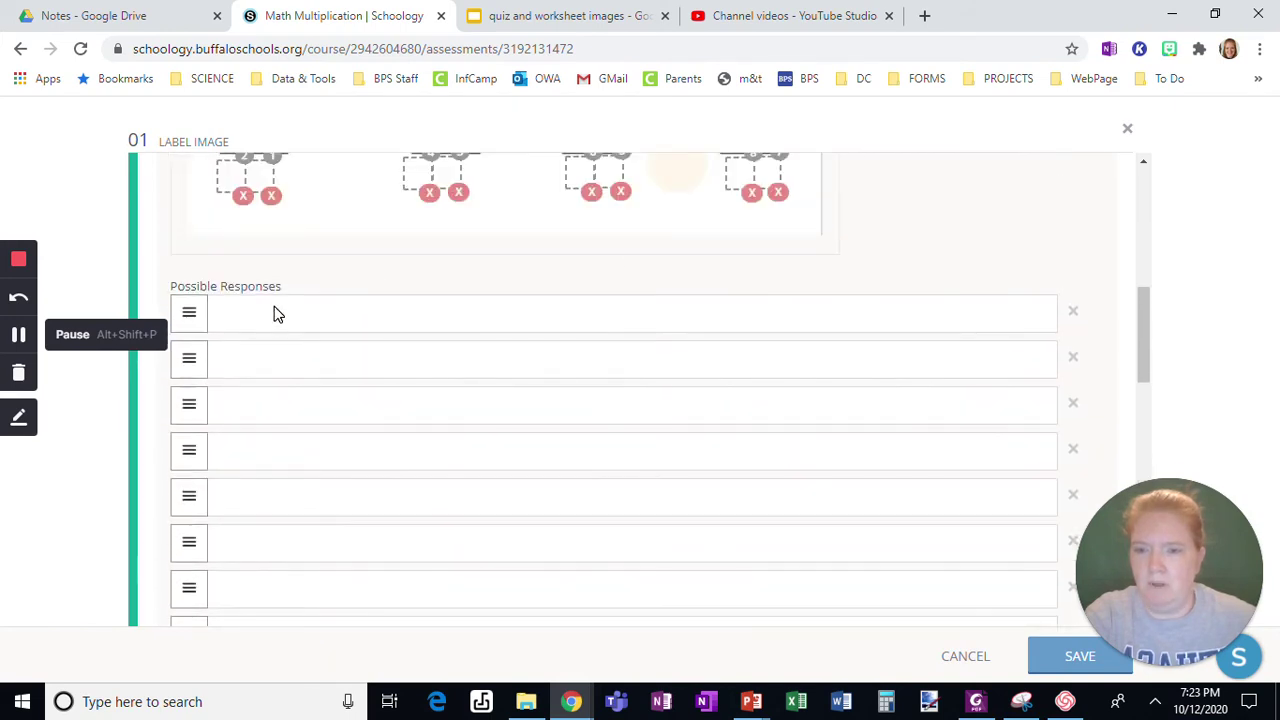
Step: Enter the digits 0 through 5 into the first six possible responses
{"action": "left_click", "coordinate": [228, 314]}
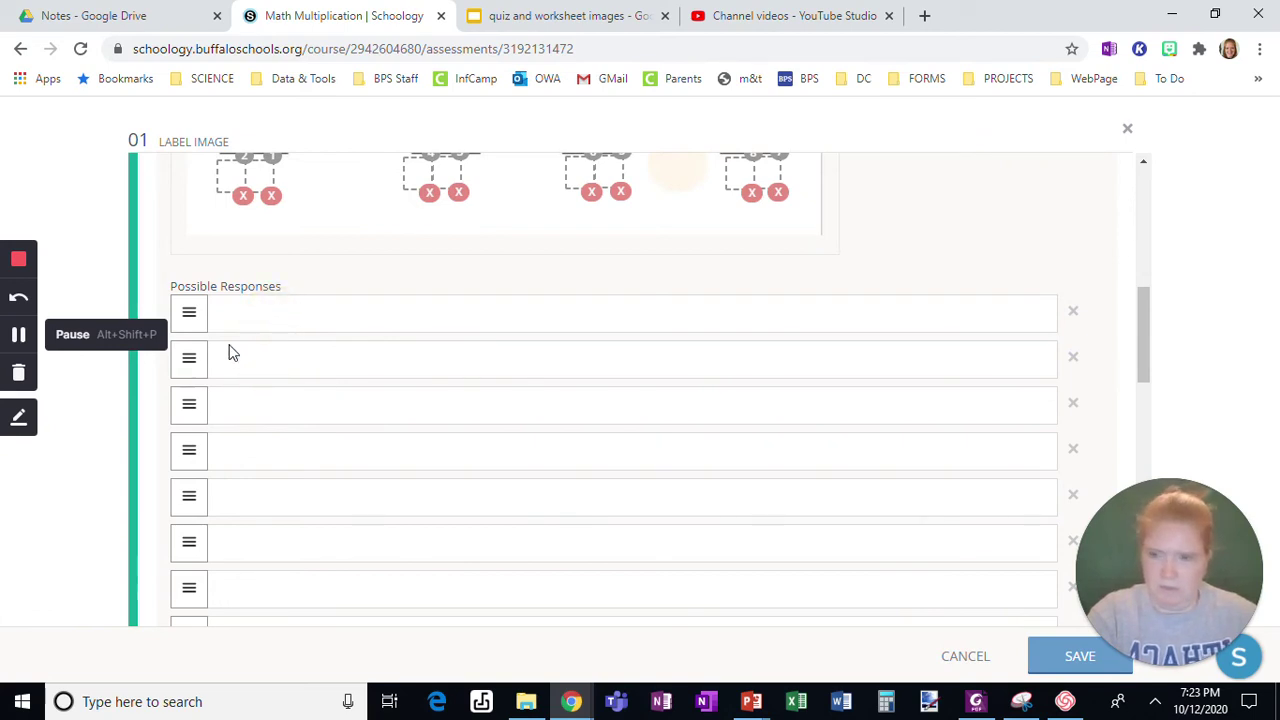
{"action": "left_click", "coordinate": [249, 317]}
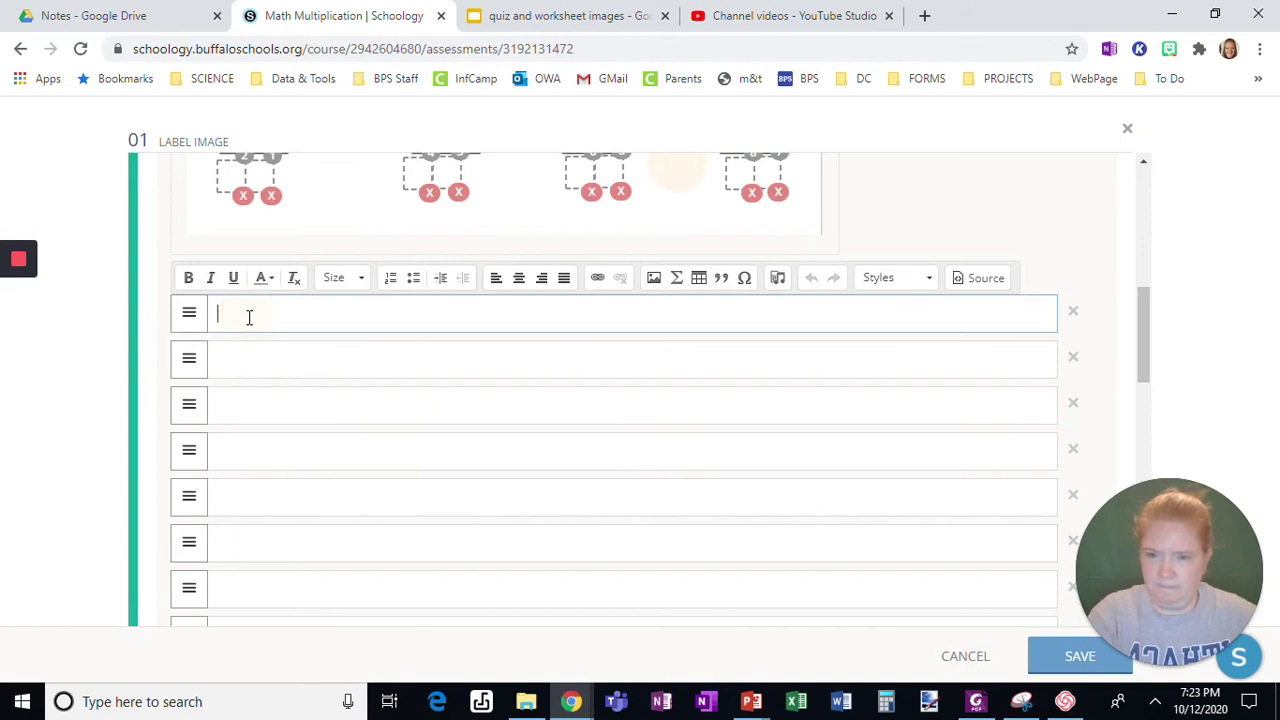
{"action": "left_click", "coordinate": [238, 366]}
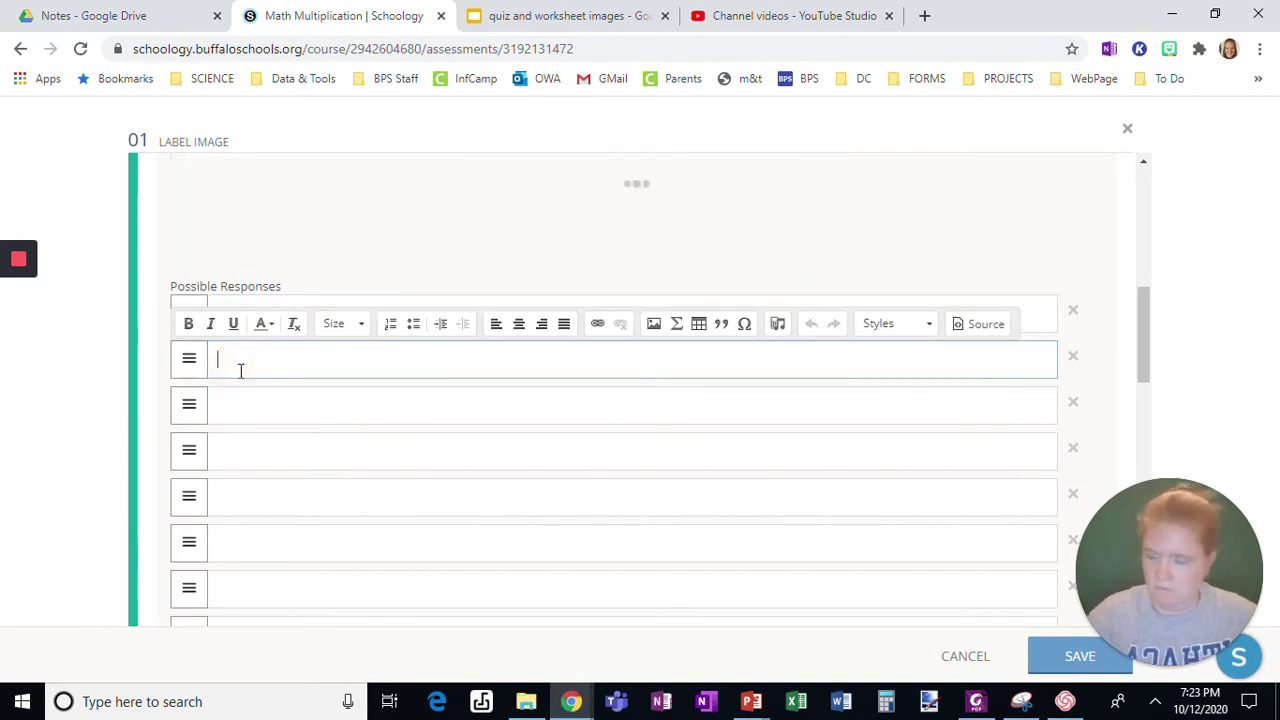
{"action": "type", "text": "1"}
{"action": "left_click", "coordinate": [246, 408]}
{"action": "type", "text": "2"}
{"action": "left_click", "coordinate": [243, 448]}
{"action": "type", "text": "3"}
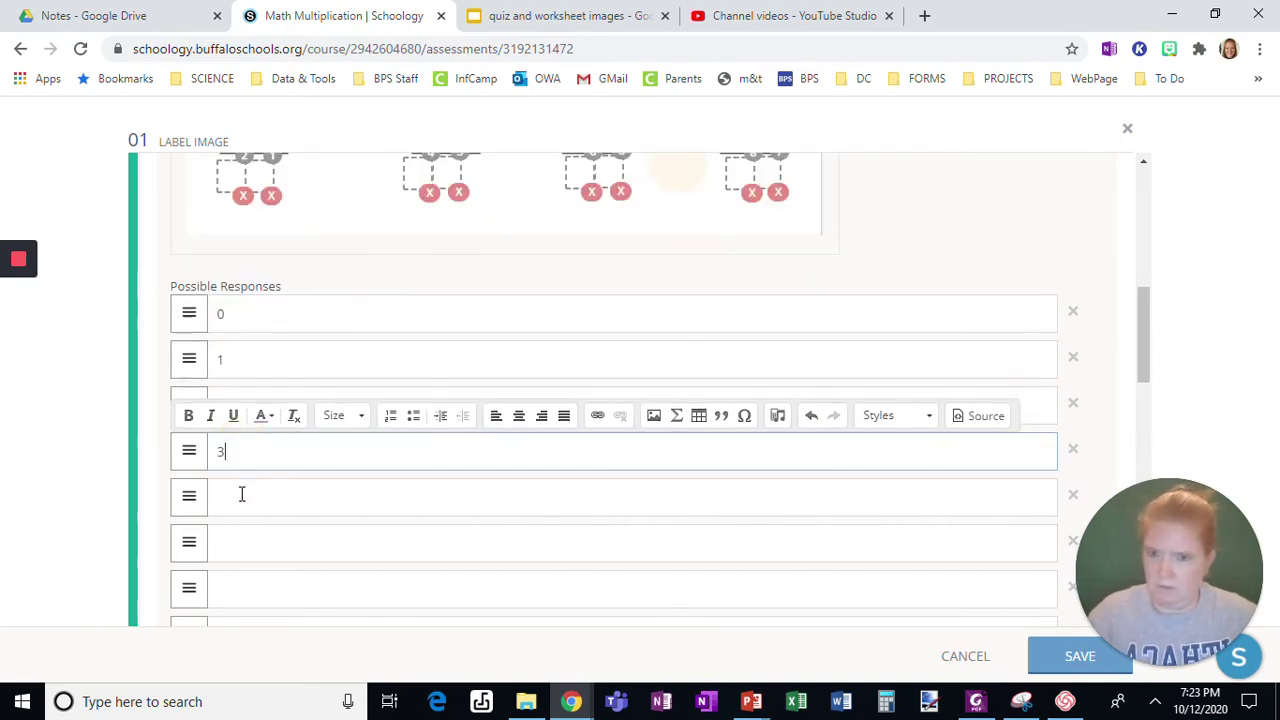
{"action": "left_click", "coordinate": [240, 494]}
{"action": "type", "text": "4"}
{"action": "left_click", "coordinate": [250, 547]}
{"action": "type", "text": "5"}
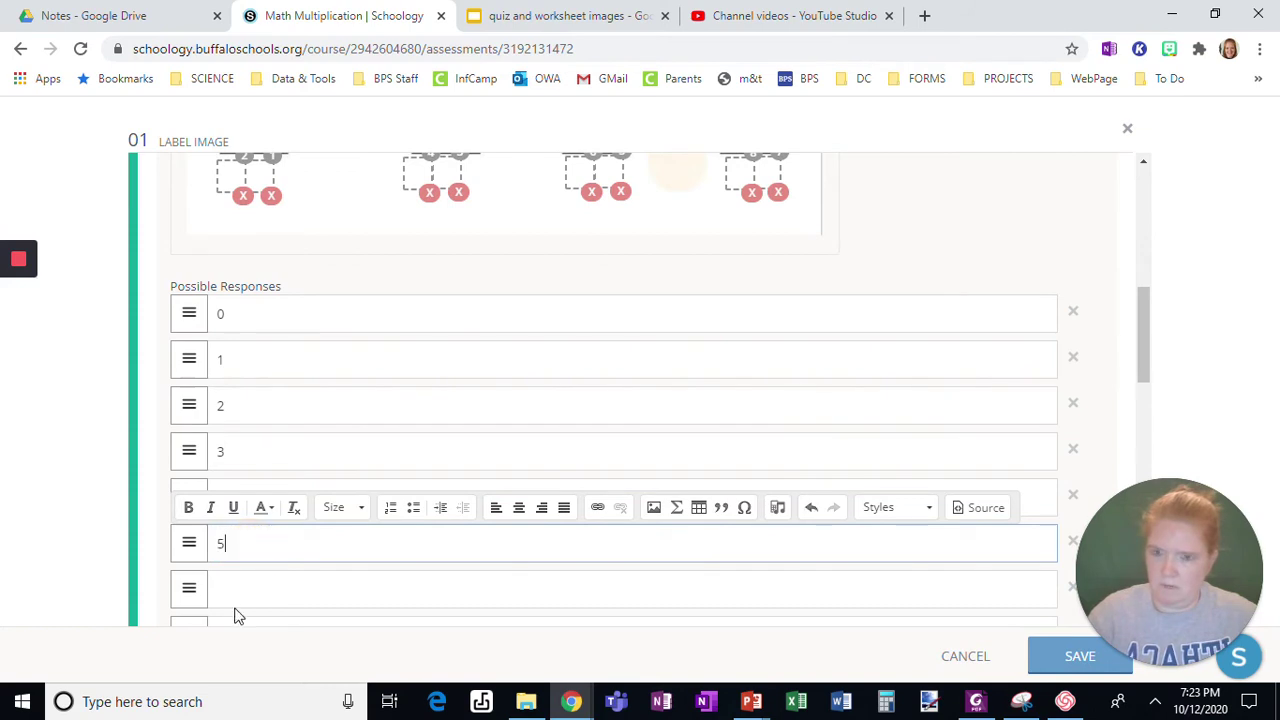
Step: Fill the remaining possible responses with the digits 6 through 9
{"action": "left_click", "coordinate": [235, 590]}
{"action": "type", "text": "6"}
{"action": "scroll", "coordinate": [284, 509], "scroll_direction": "down", "scroll_amount": 2}
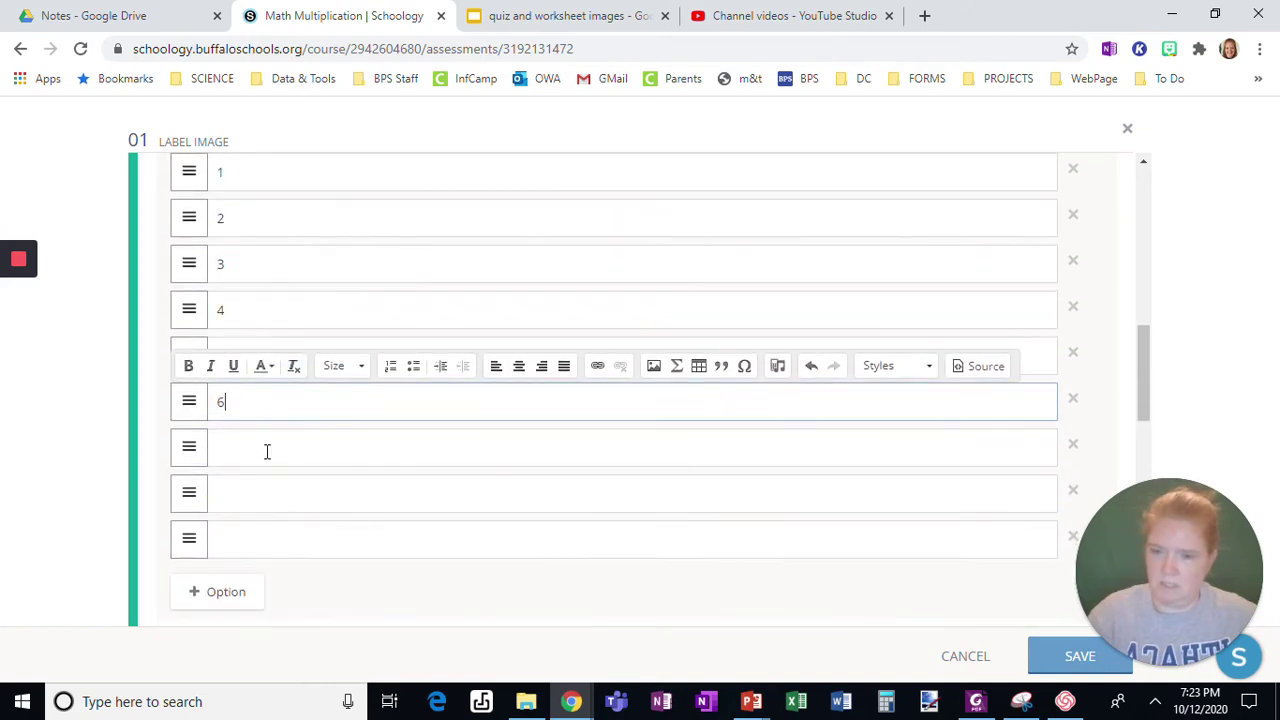
{"action": "left_click", "coordinate": [267, 451]}
{"action": "type", "text": "7"}
{"action": "left_click", "coordinate": [268, 525]}
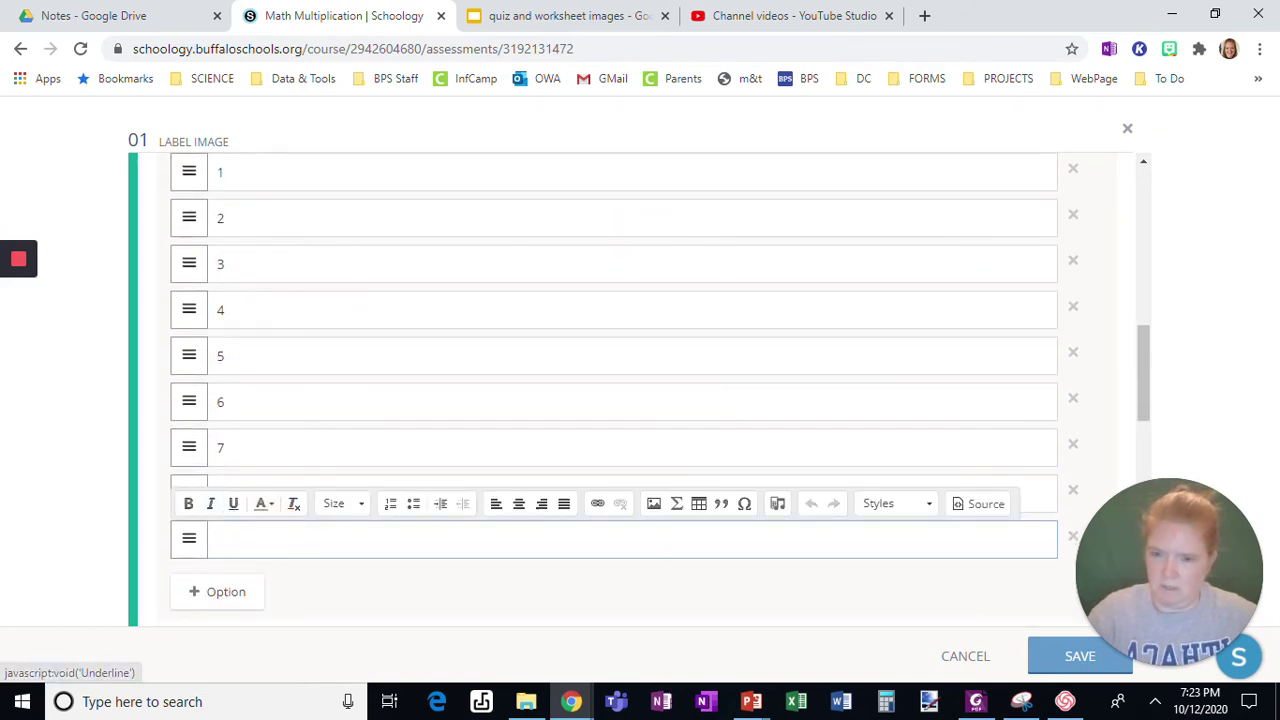
{"action": "type", "text": "9"}
{"action": "left_click", "coordinate": [259, 482]}
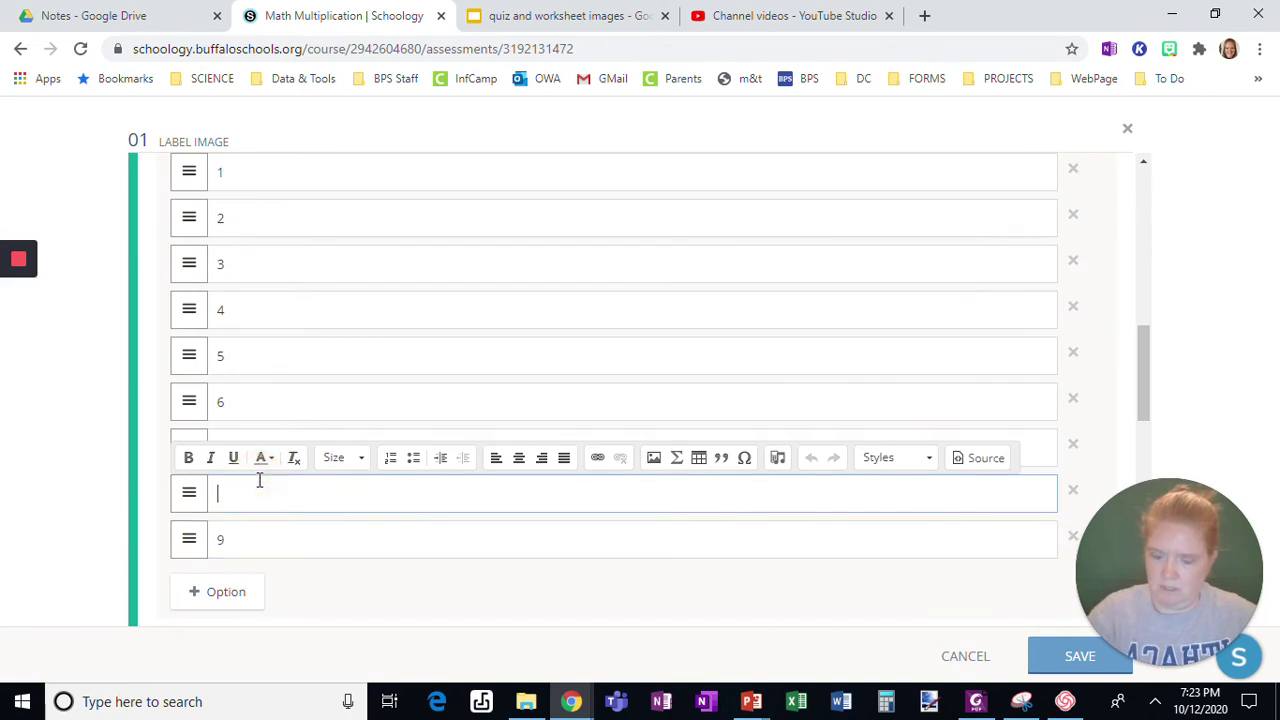
{"action": "scroll", "coordinate": [546, 503], "scroll_direction": "down", "scroll_amount": 6}
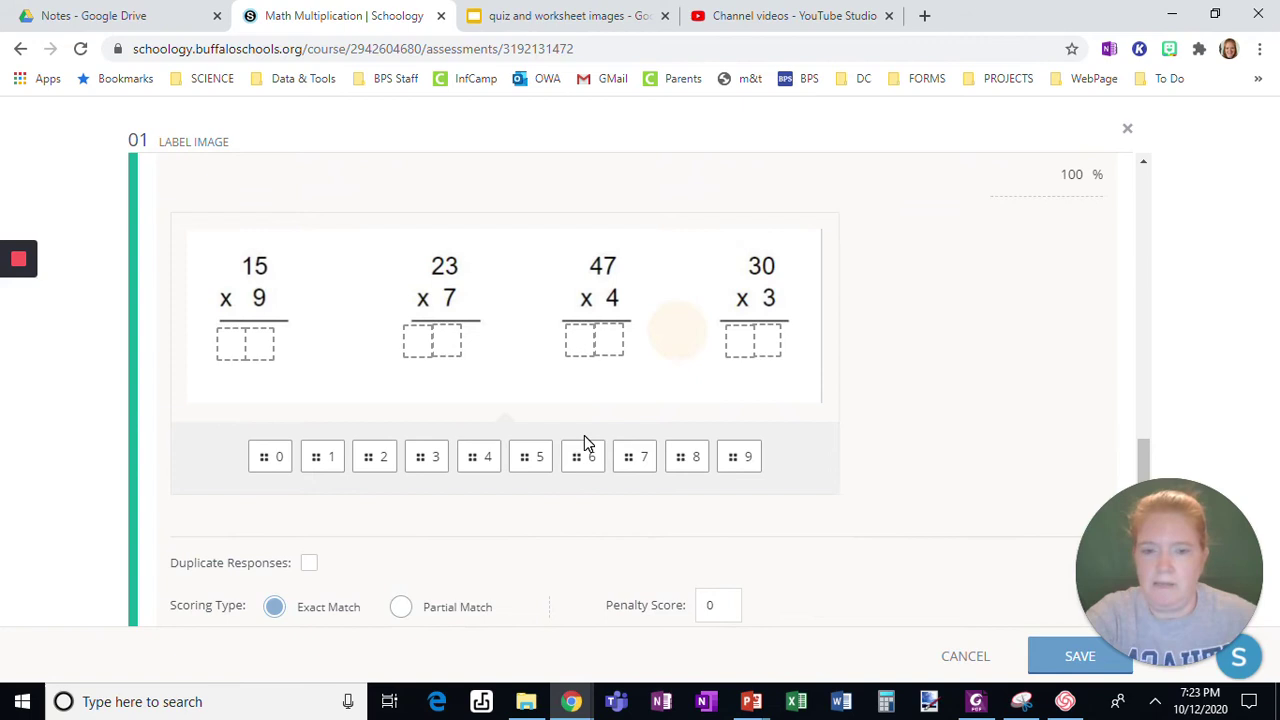
Step: Choose Partial Match scoring, allow duplicate responses, and drag 5 and 3 under 15 × 9
{"action": "left_click", "coordinate": [402, 608]}
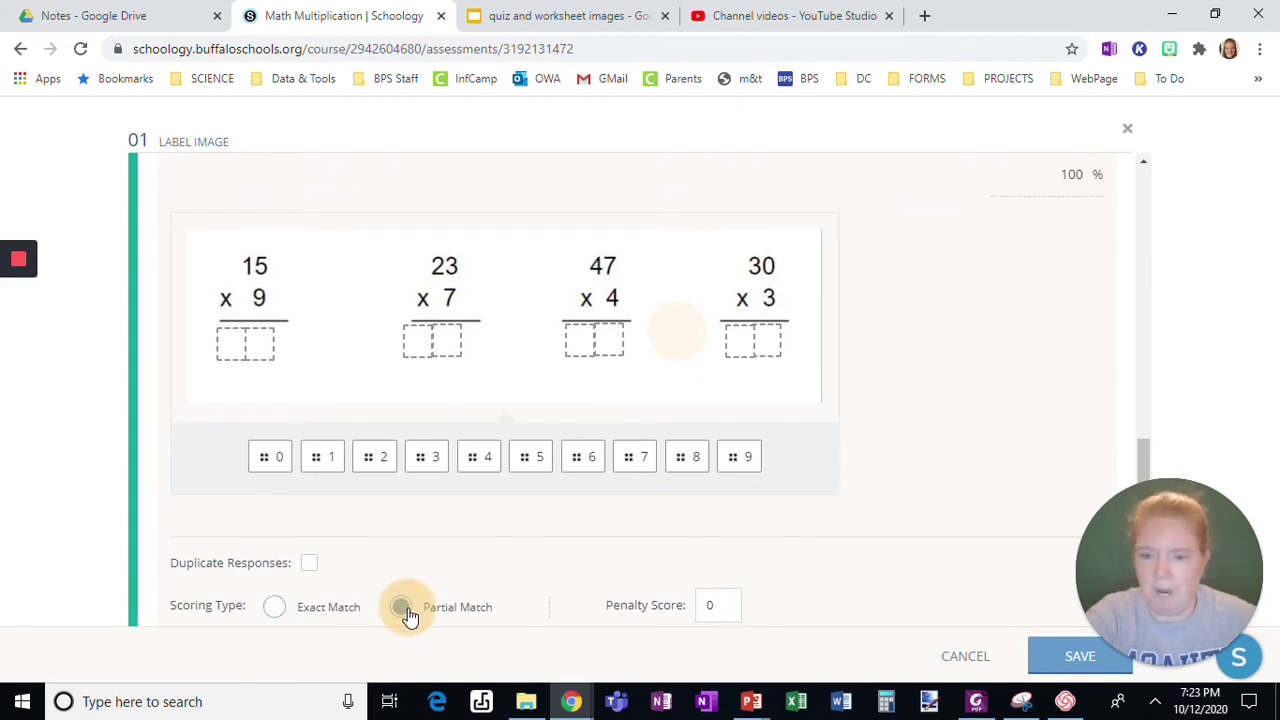
{"action": "left_click", "coordinate": [309, 565]}
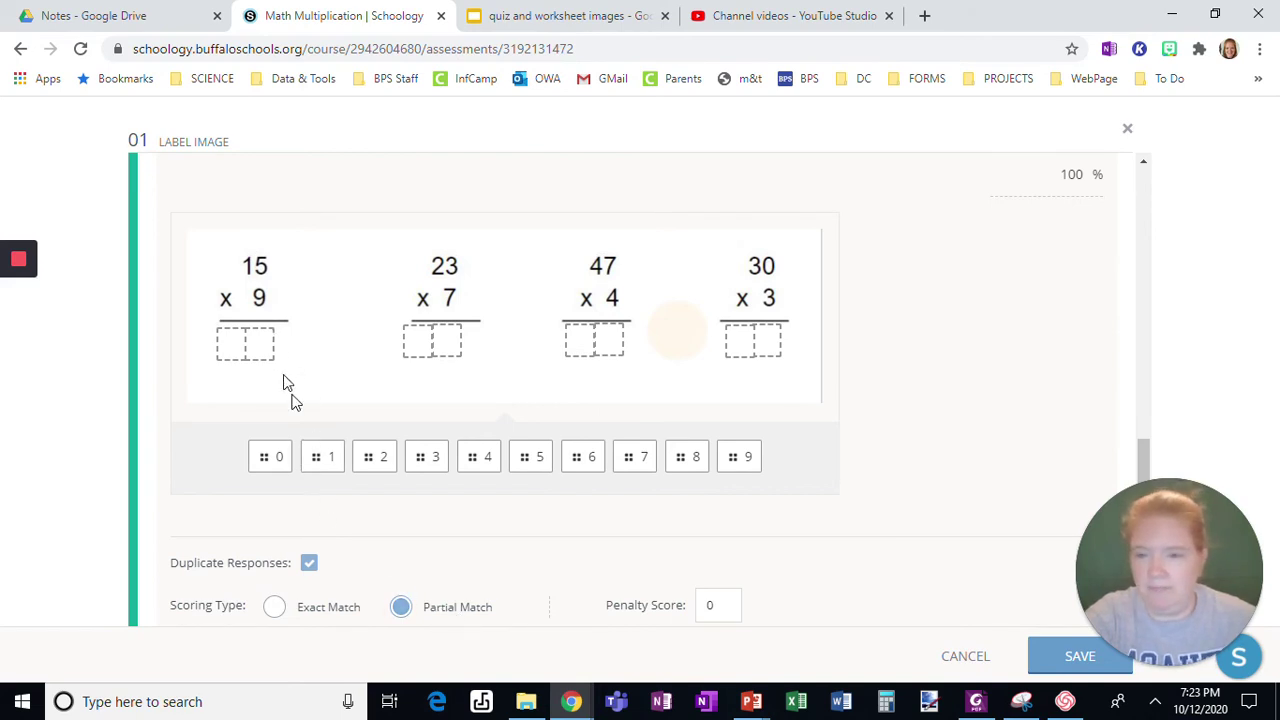
{"action": "left_click_drag", "start_coordinate": [530, 461], "coordinate": [258, 350]}
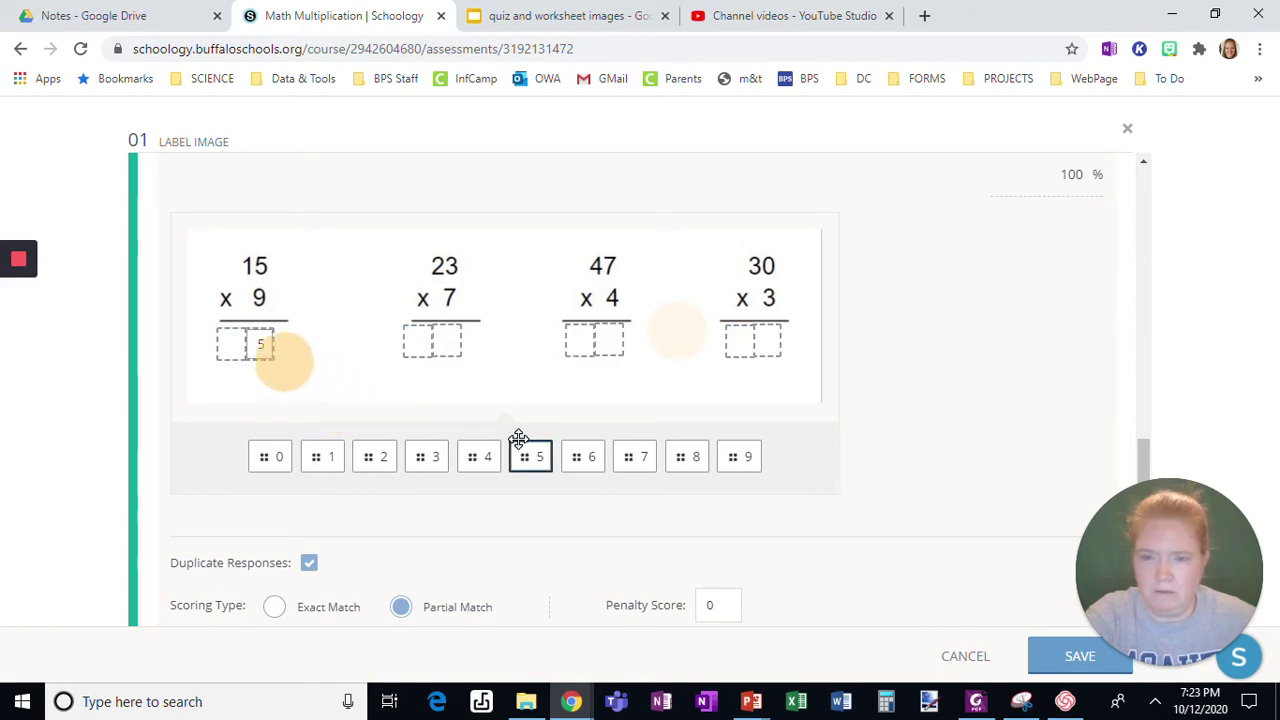
{"action": "left_click_drag", "start_coordinate": [429, 456], "coordinate": [239, 351]}
Step: Add response boxes 9, 10 and 11 beside 15 × 9, 23 × 7 and 47 × 4
{"action": "scroll", "coordinate": [287, 367], "scroll_direction": "up", "scroll_amount": 8}
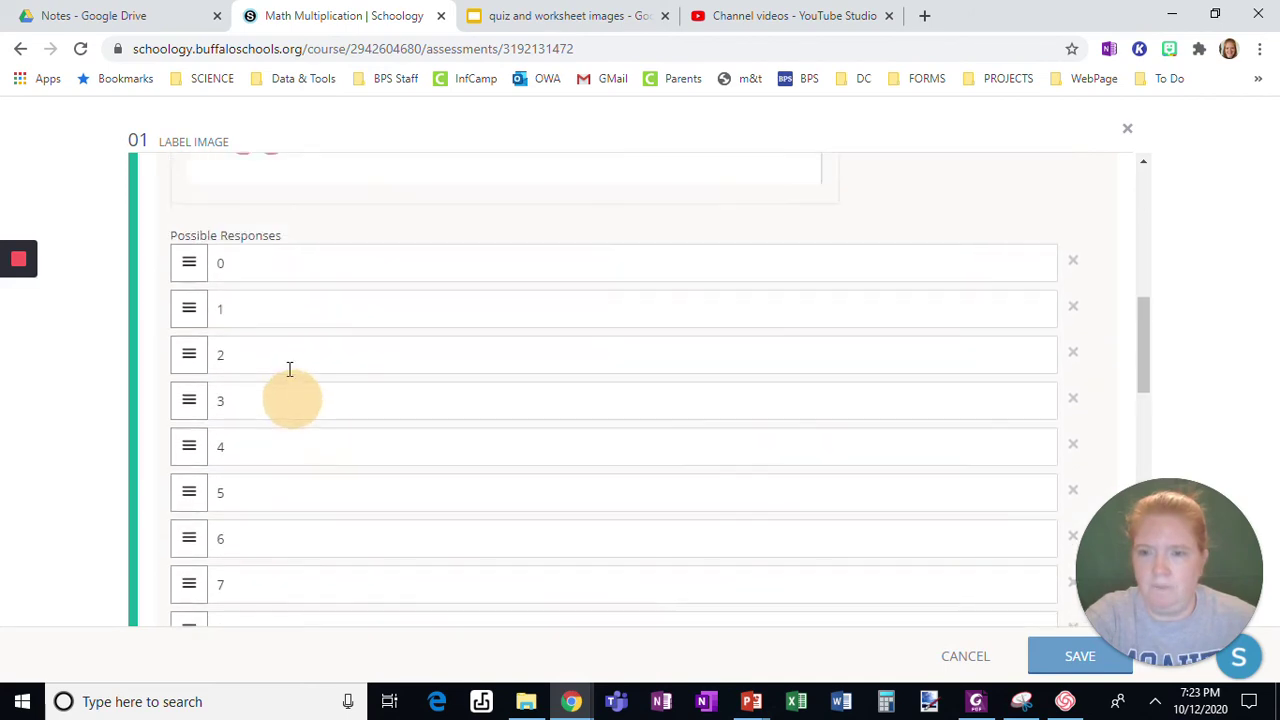
{"action": "scroll", "coordinate": [288, 369], "scroll_direction": "up", "scroll_amount": 4}
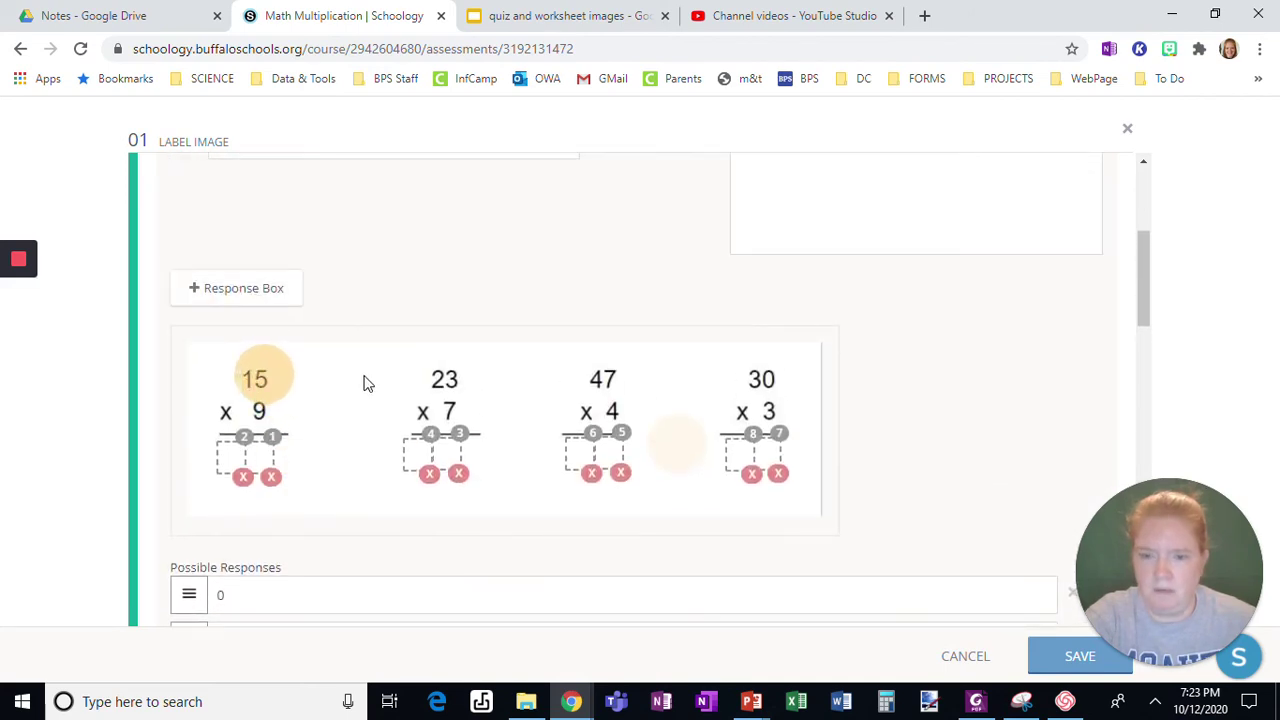
{"action": "left_click", "coordinate": [251, 288]}
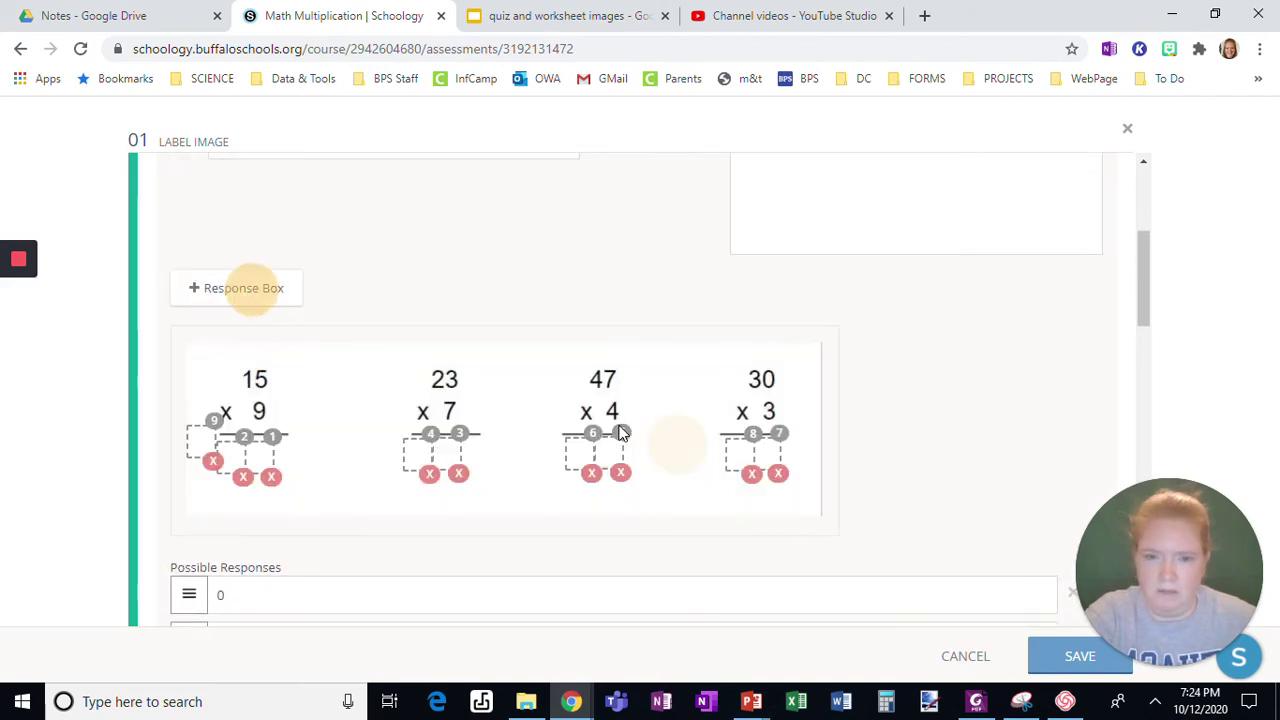
{"action": "left_click_drag", "start_coordinate": [203, 431], "coordinate": [277, 455]}
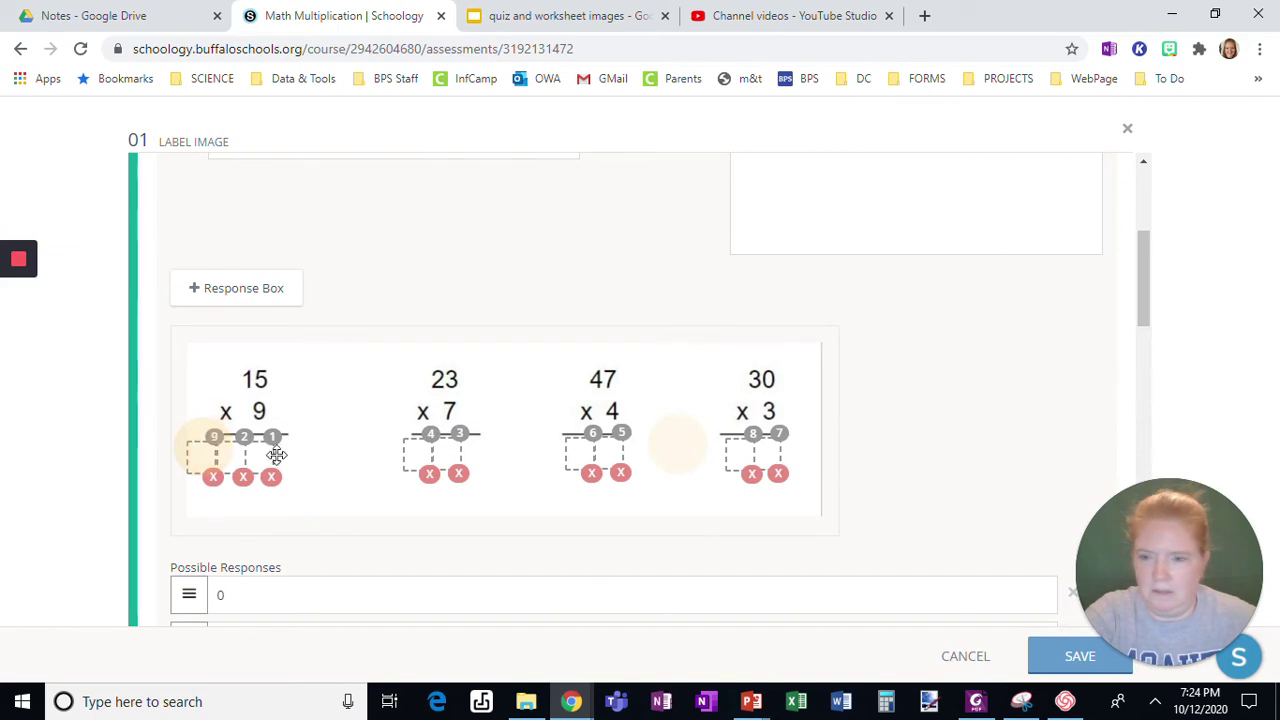
{"action": "scroll", "coordinate": [455, 517], "scroll_direction": "down", "scroll_amount": 1}
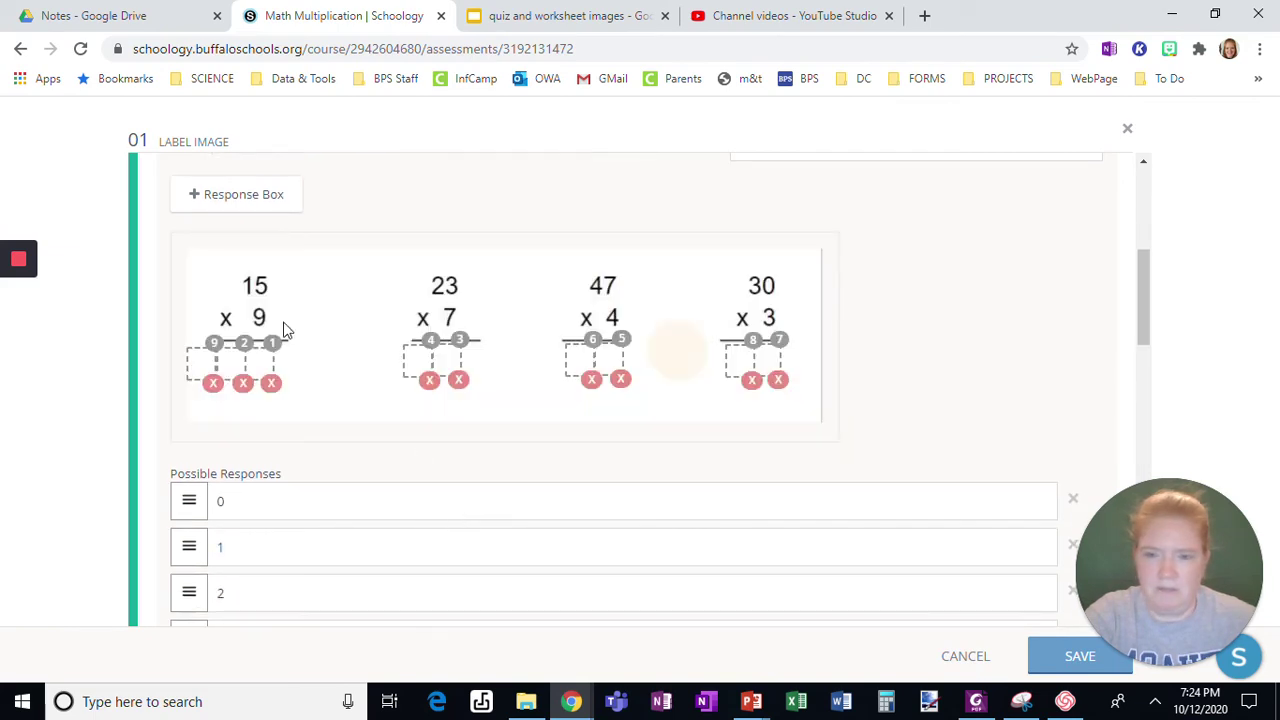
{"action": "left_click", "coordinate": [226, 197]}
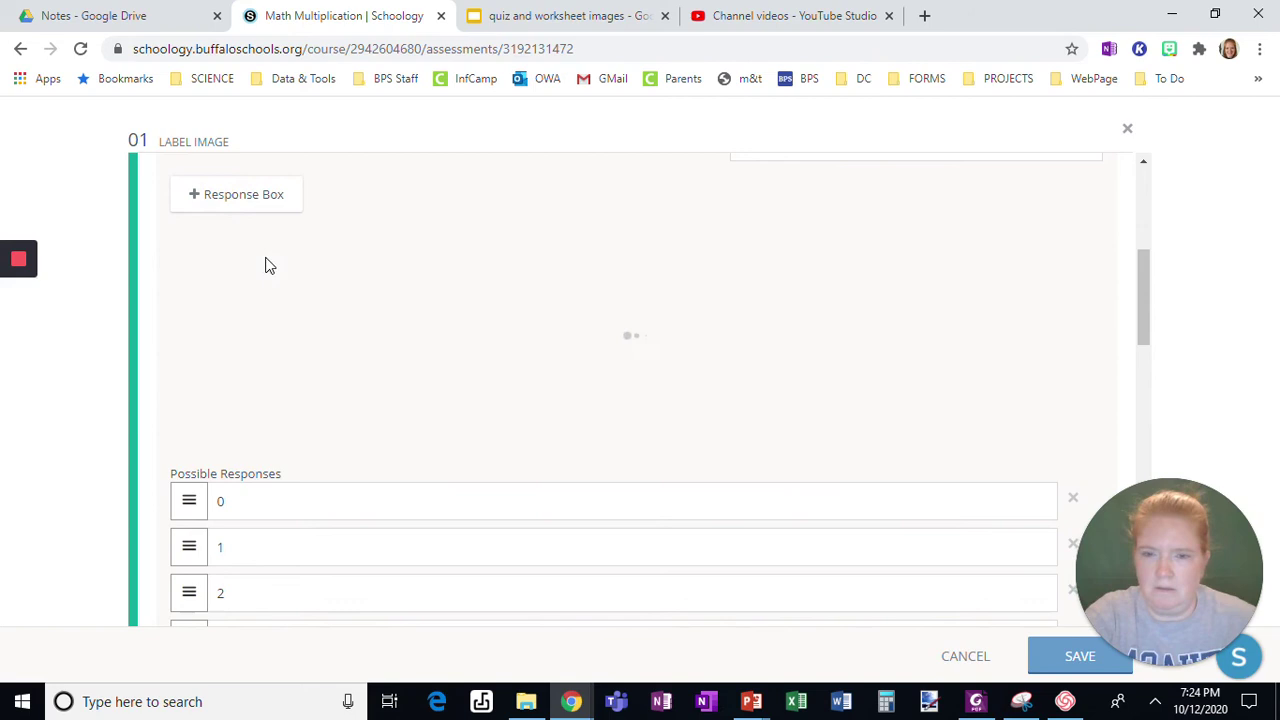
{"action": "left_click_drag", "start_coordinate": [362, 350], "coordinate": [394, 375]}
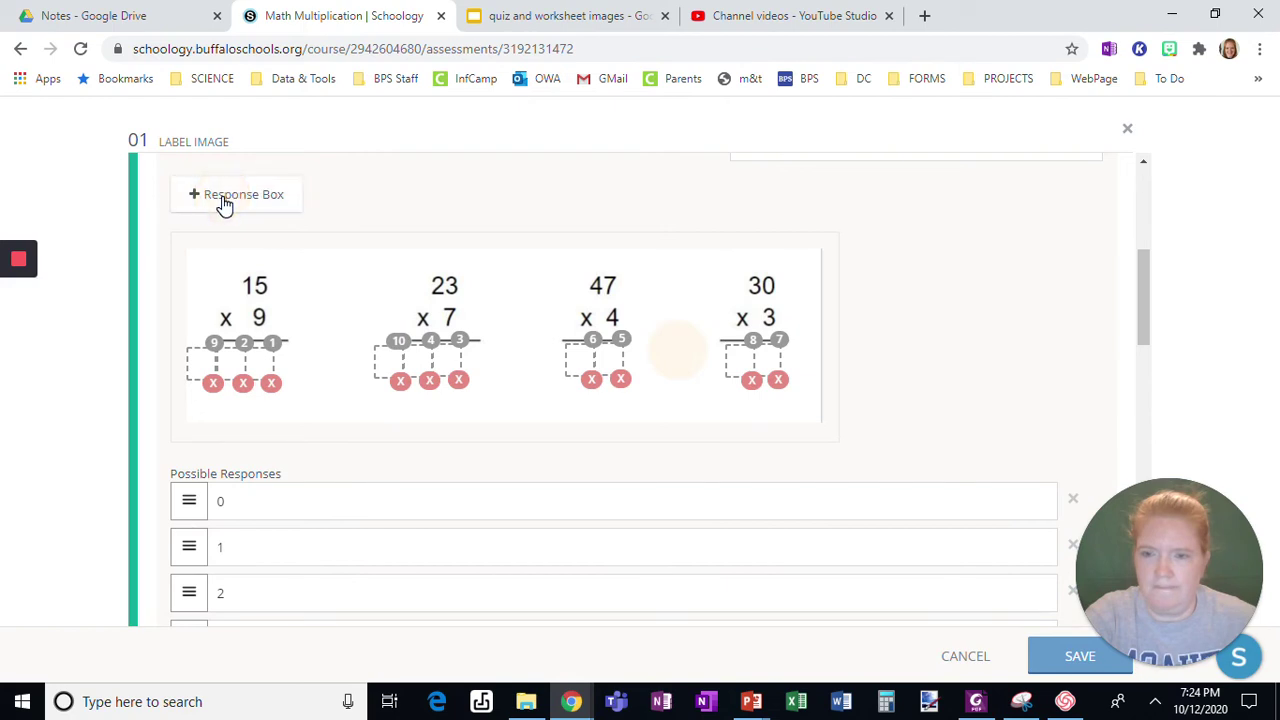
{"action": "left_click_drag", "start_coordinate": [404, 317], "coordinate": [540, 358]}
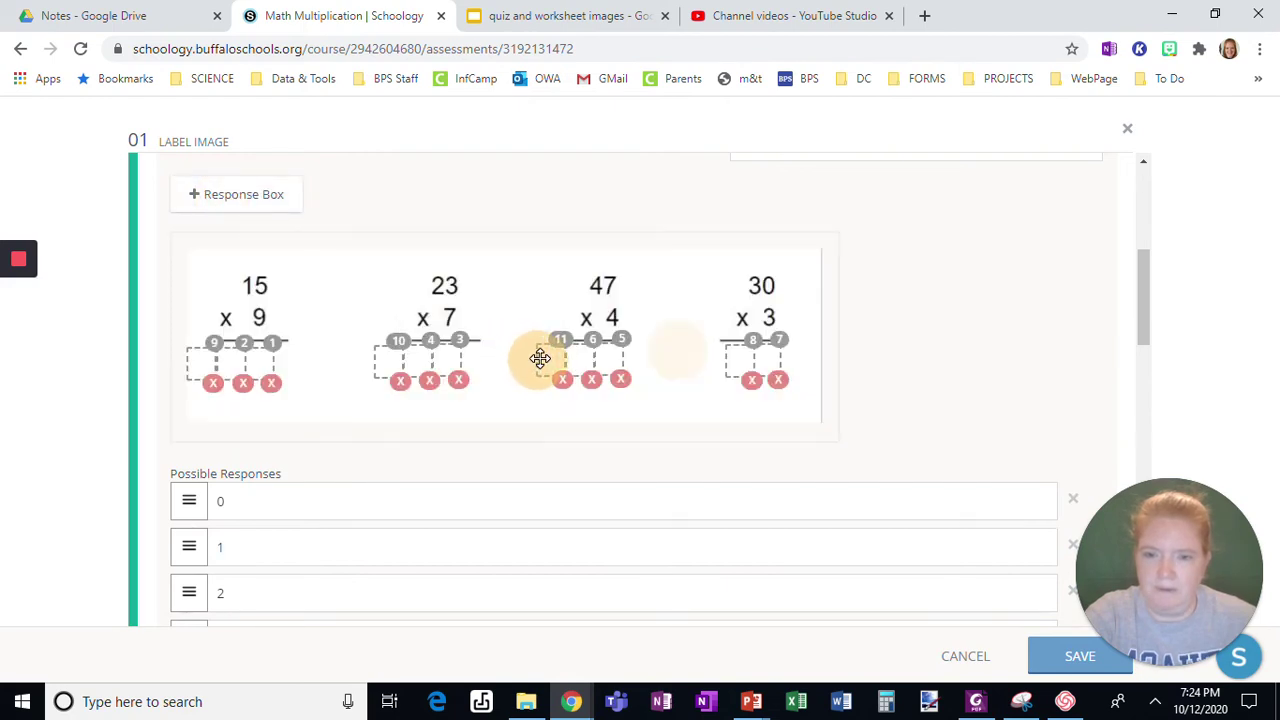
Step: Complete the answer 135 under 15 × 9 by keying the 5 and the 1
{"action": "scroll", "coordinate": [880, 405], "scroll_direction": "down", "scroll_amount": 8}
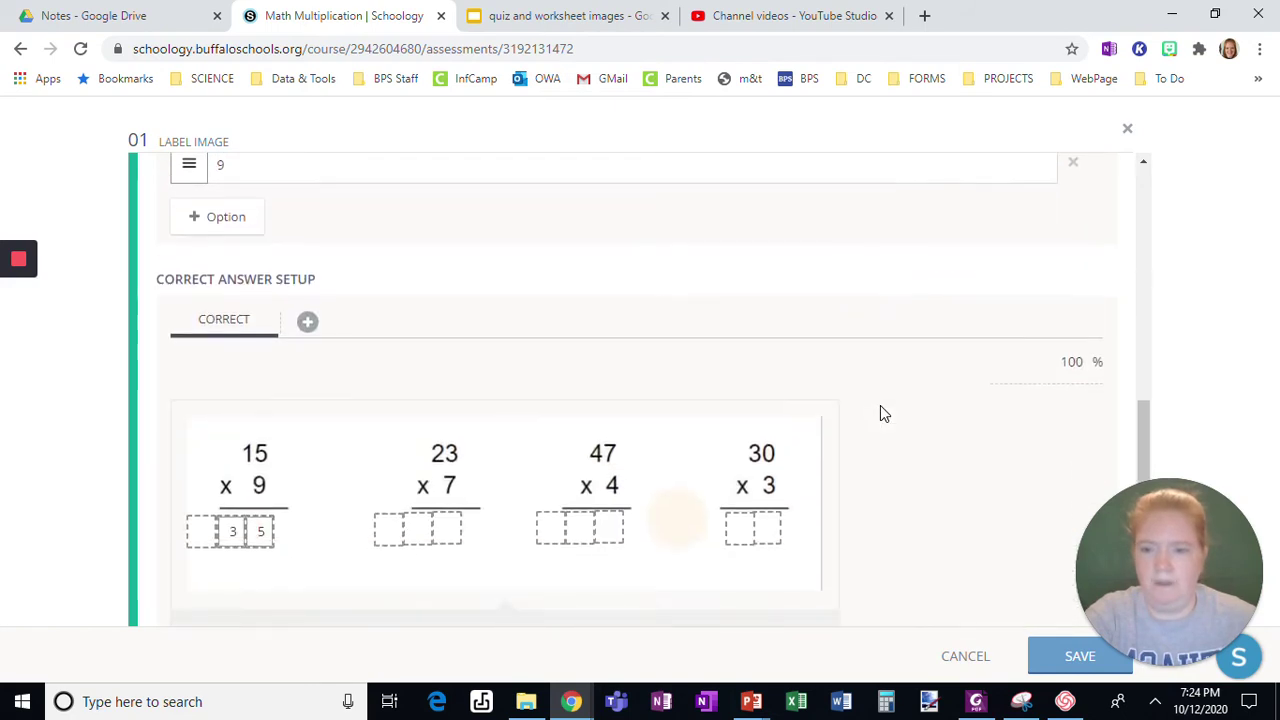
{"action": "scroll", "coordinate": [883, 413], "scroll_direction": "down", "scroll_amount": 2}
{"action": "left_click_drag", "start_coordinate": [254, 341], "coordinate": [258, 344]}
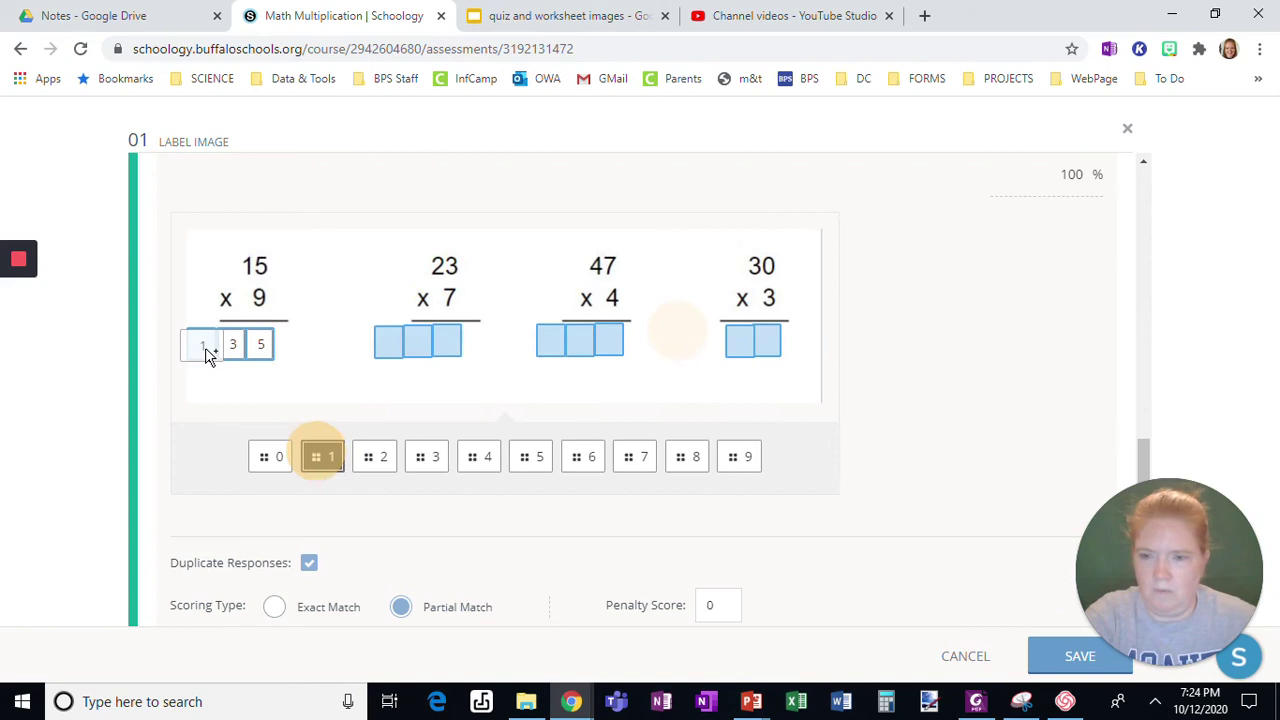
{"action": "left_click_drag", "start_coordinate": [208, 357], "coordinate": [205, 352]}
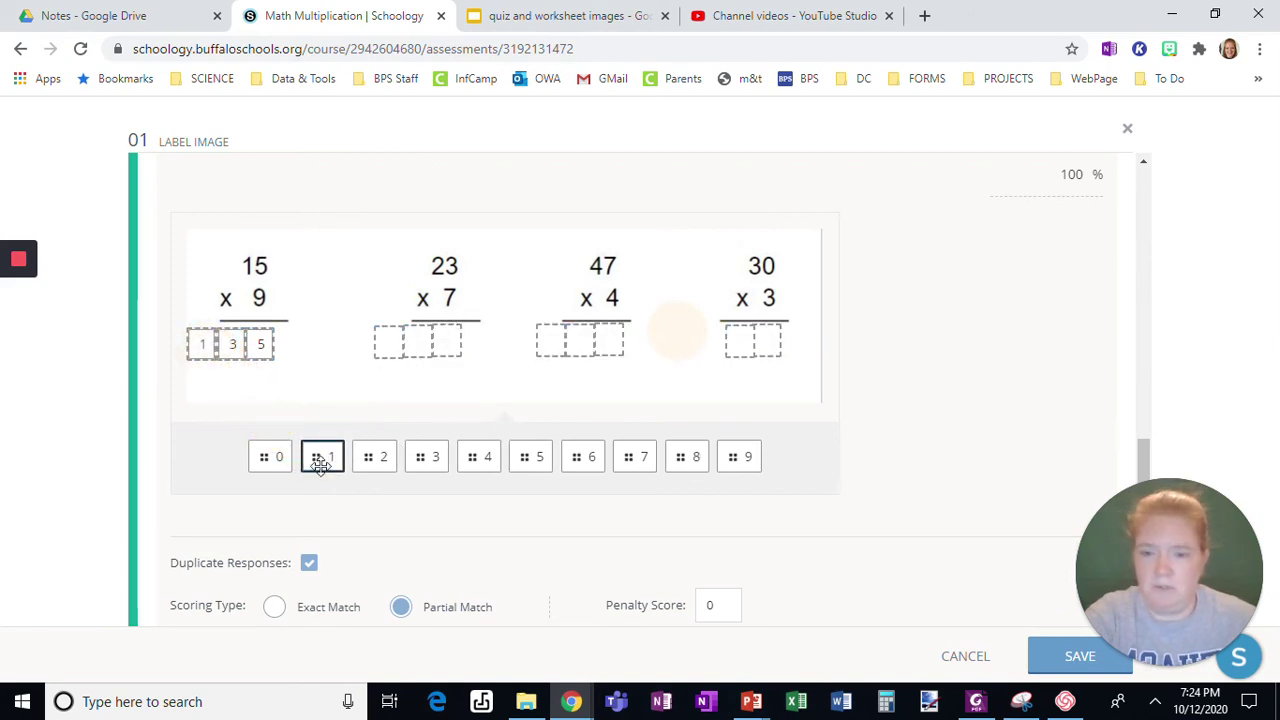
Step: Key 161 into the three answer boxes under 23 × 7
{"action": "left_click_drag", "start_coordinate": [322, 460], "coordinate": [446, 347]}
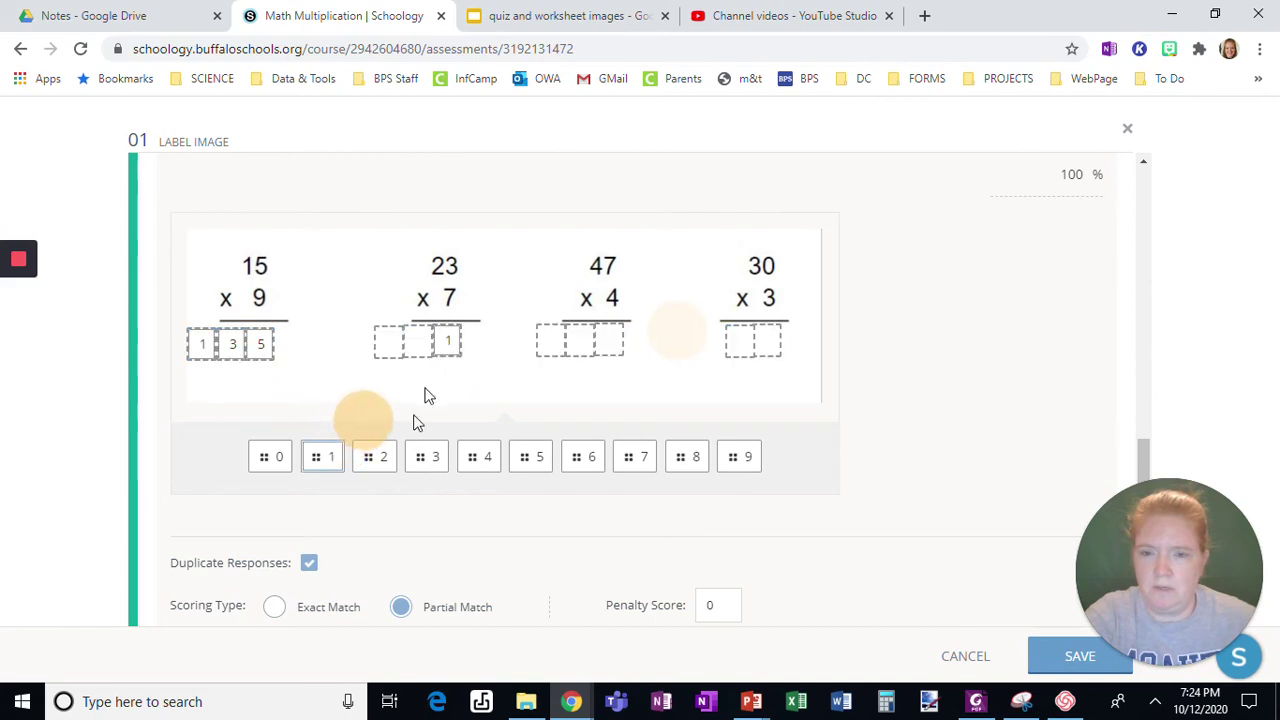
{"action": "left_click_drag", "start_coordinate": [530, 457], "coordinate": [424, 348]}
{"action": "left_click_drag", "start_coordinate": [312, 458], "coordinate": [389, 344]}
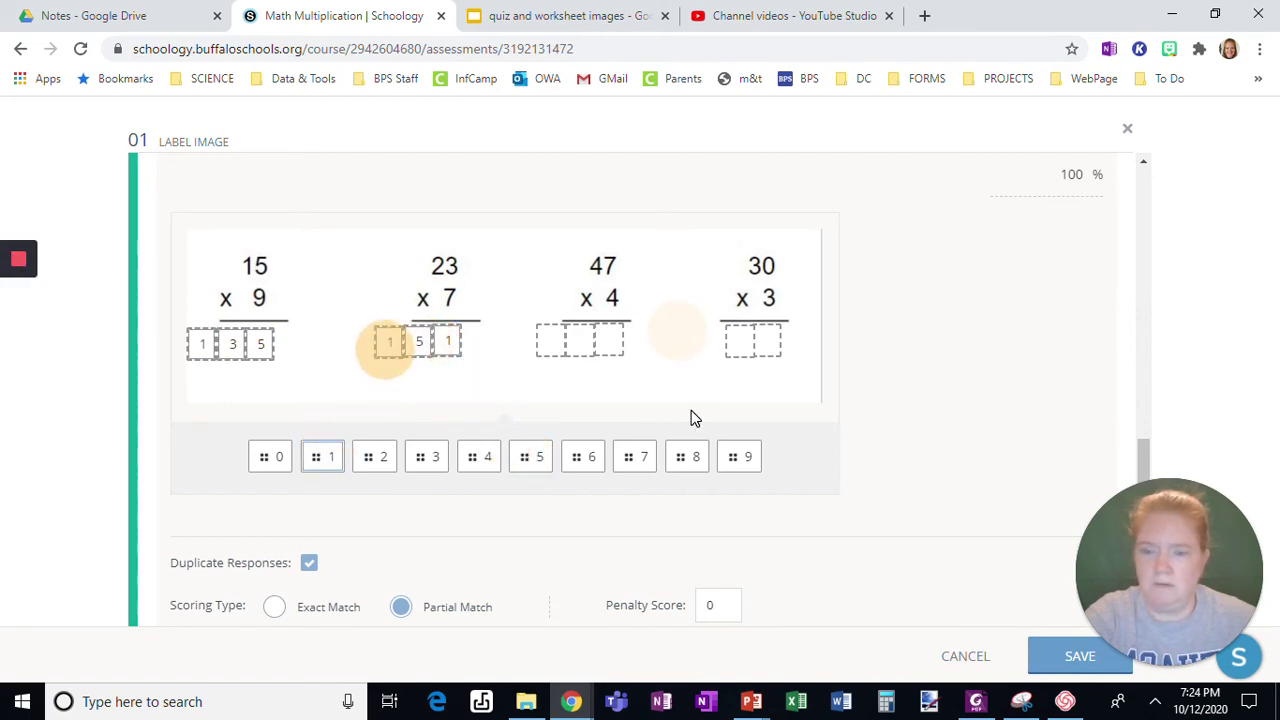
{"action": "mouse_move", "coordinate": [28, 270]}
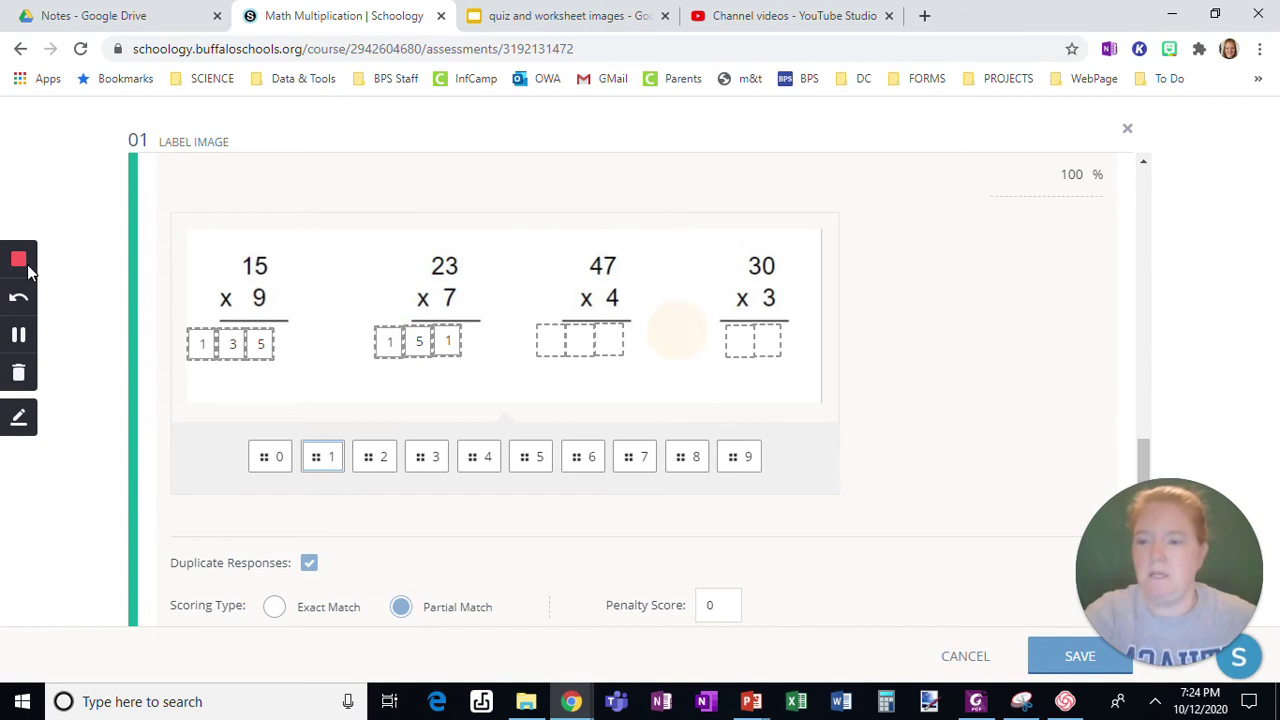
{"action": "left_click", "coordinate": [18, 335]}
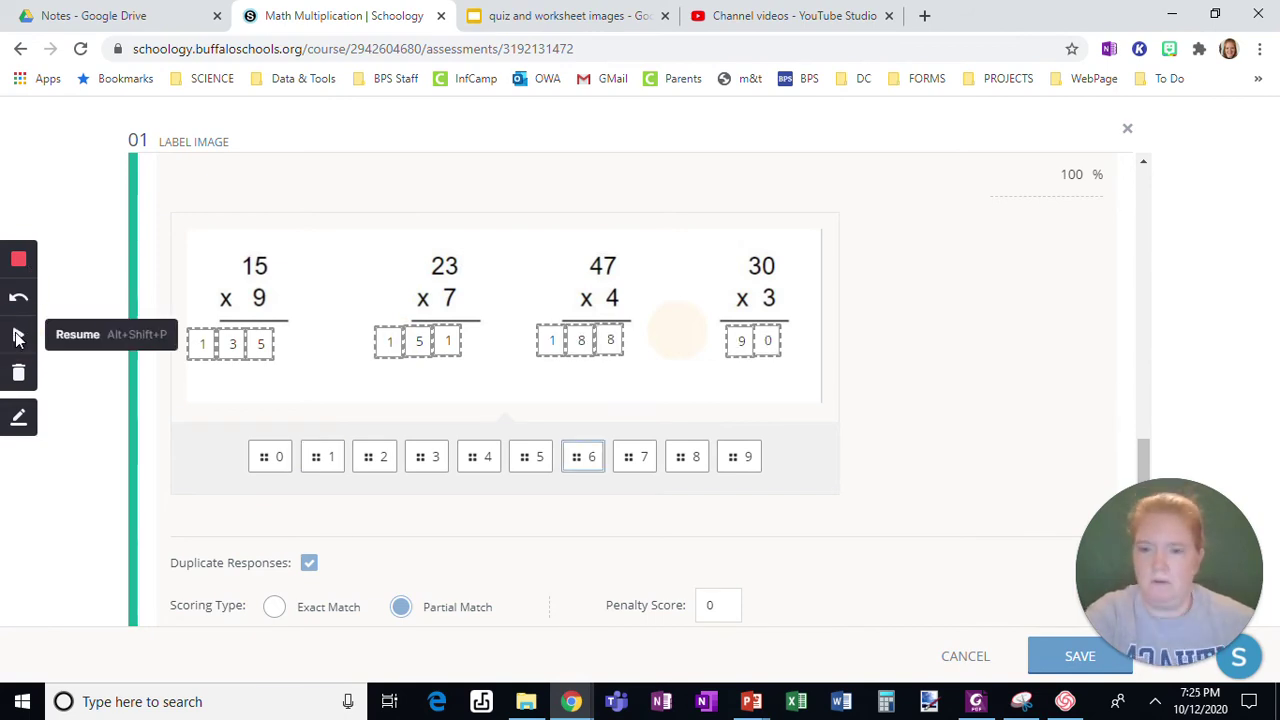
{"action": "left_click", "coordinate": [18, 335]}
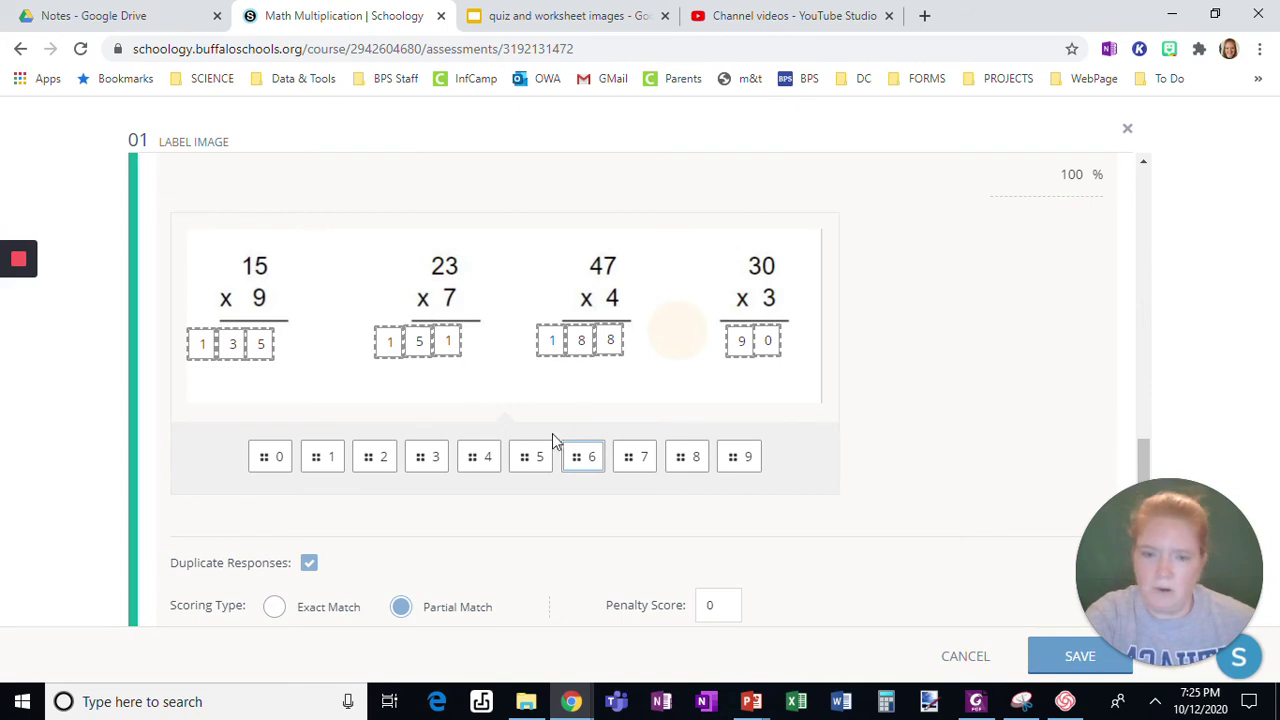
{"action": "left_click_drag", "start_coordinate": [580, 456], "coordinate": [416, 344]}
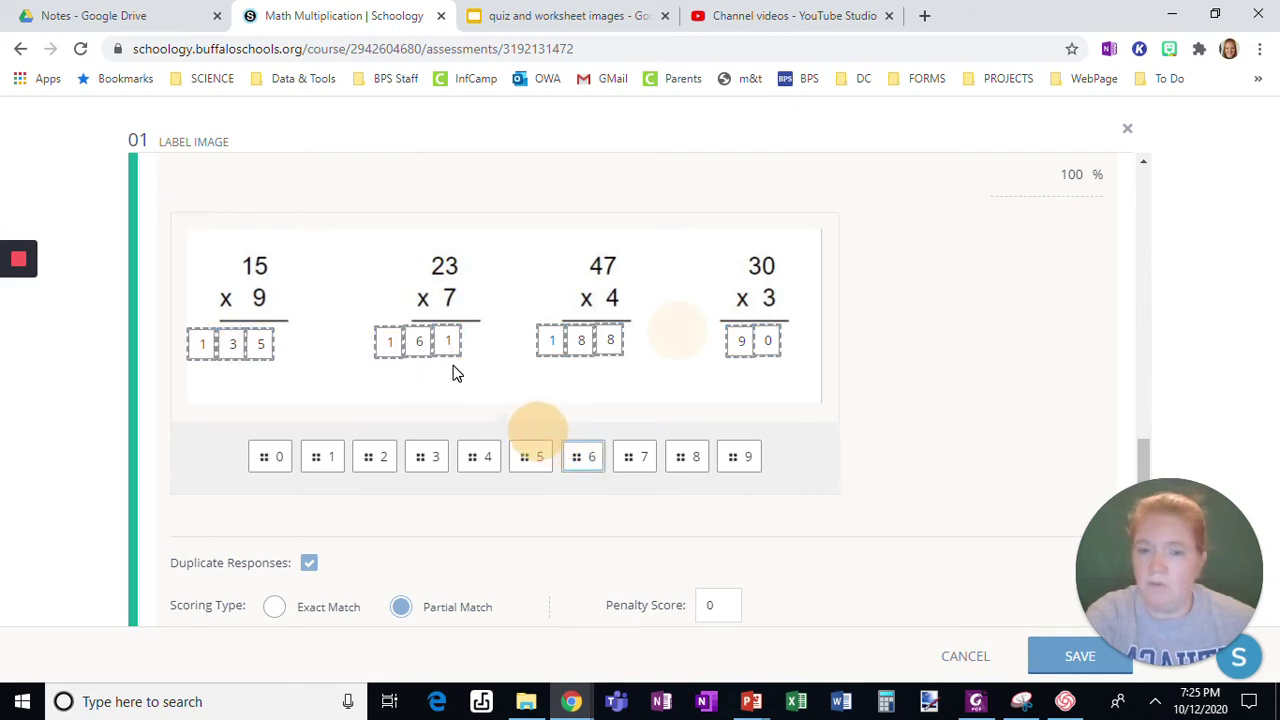
{"action": "scroll", "coordinate": [791, 437], "scroll_direction": "down", "scroll_amount": 3}
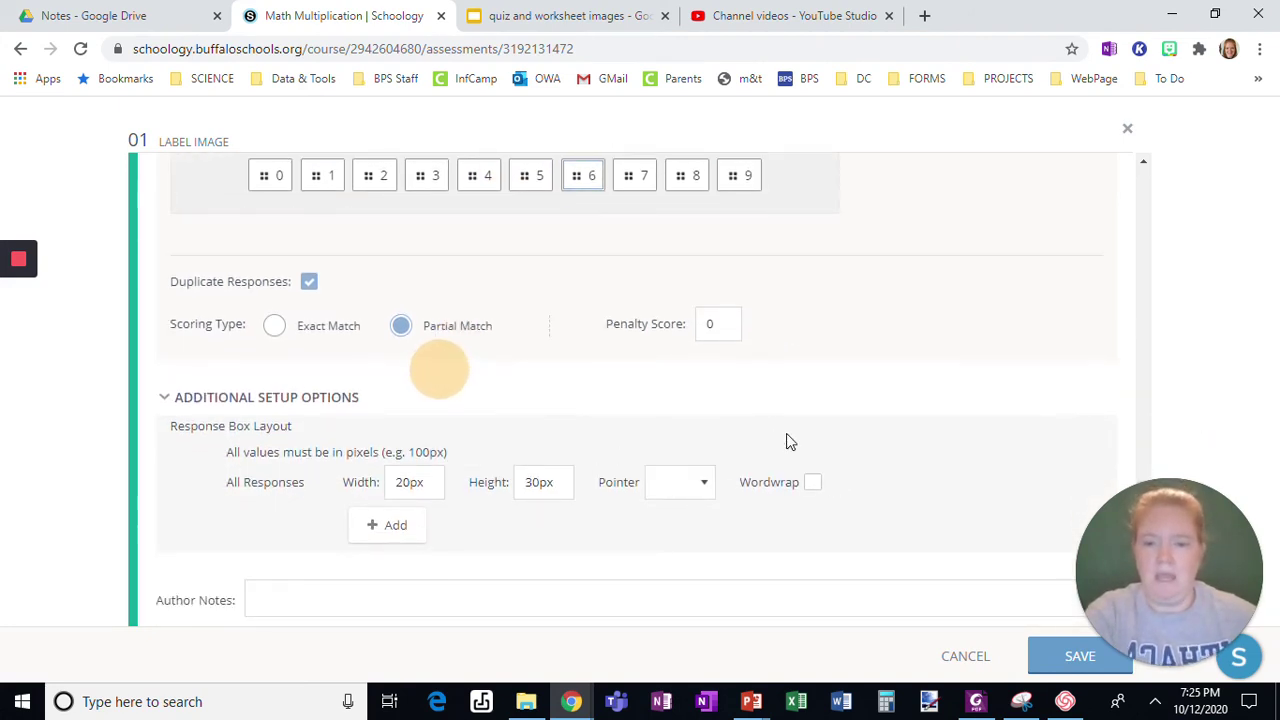
{"action": "scroll", "coordinate": [789, 438], "scroll_direction": "down", "scroll_amount": 1}
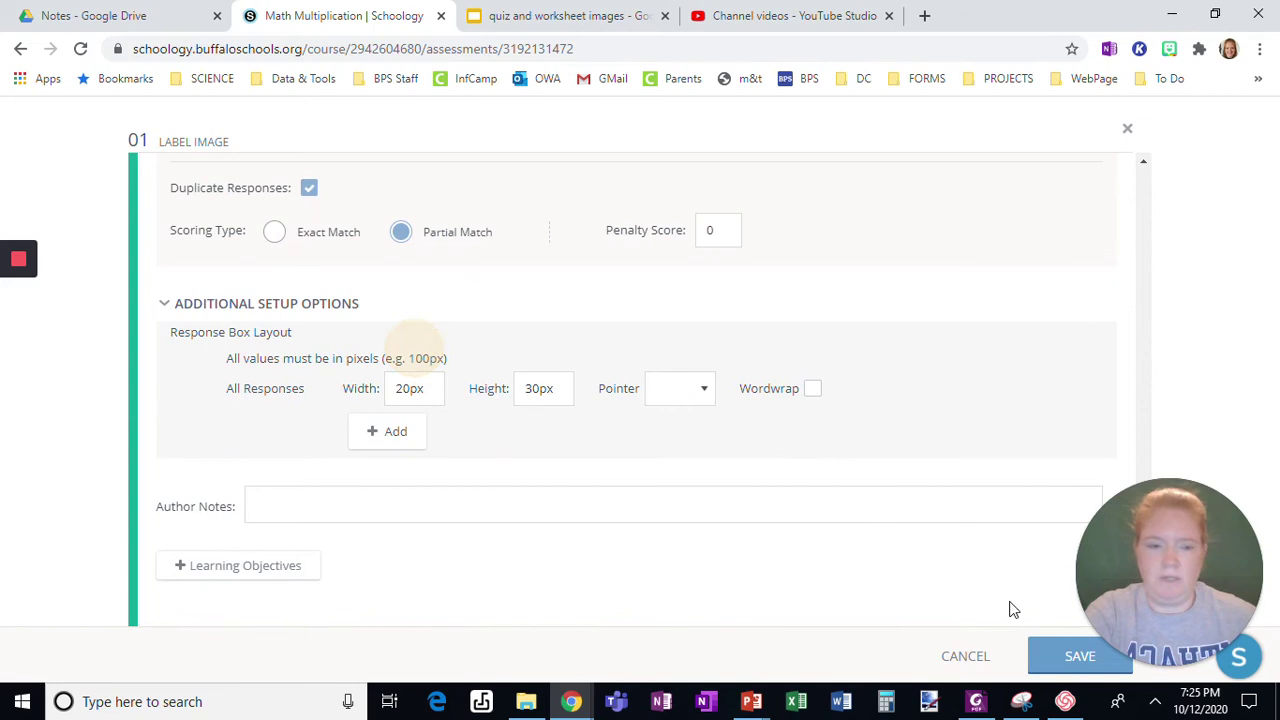
Step: Save the Label Image question and set question 01 to 11 points
{"action": "left_click", "coordinate": [1052, 658]}
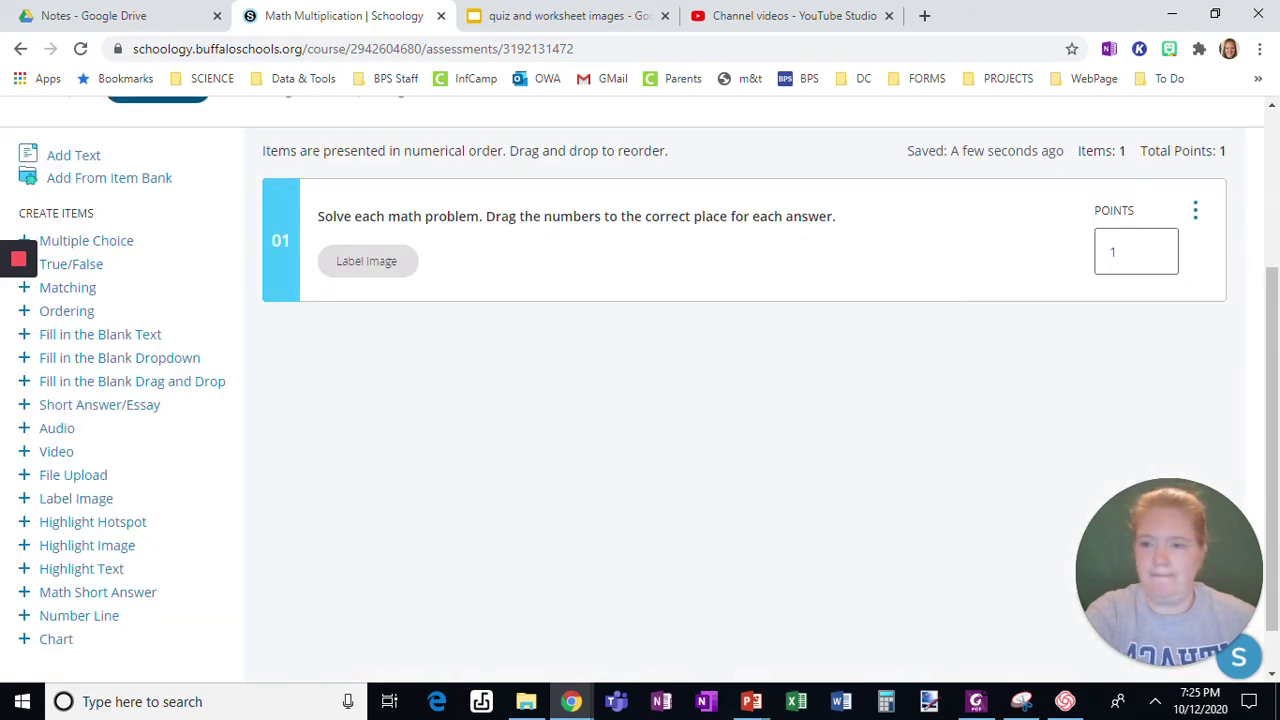
{"action": "mouse_move", "coordinate": [8, 262]}
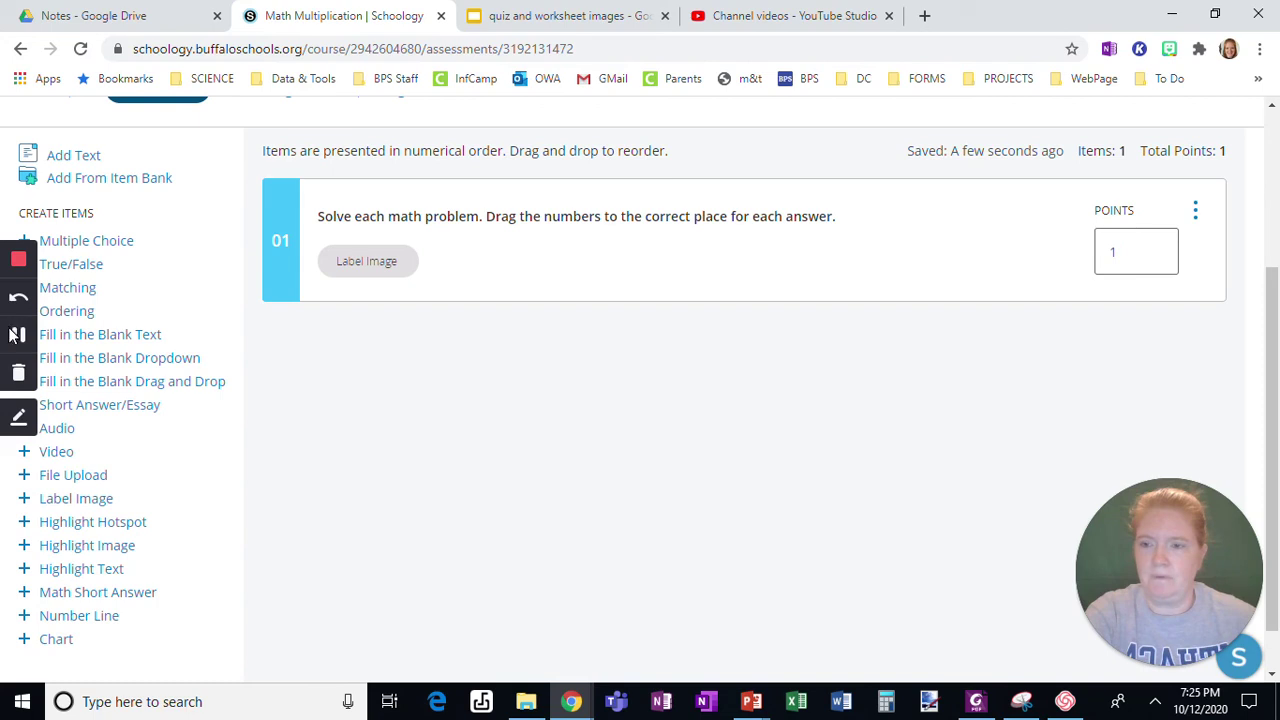
{"action": "left_click", "coordinate": [1124, 251]}
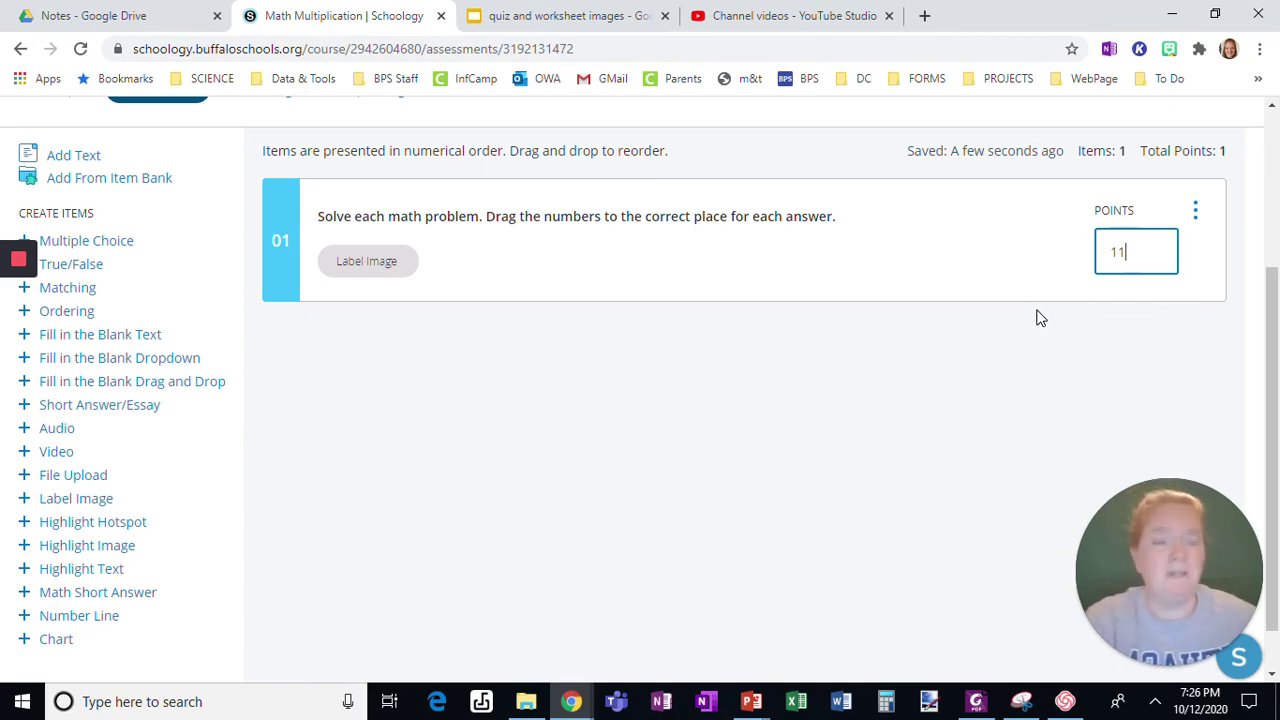
{"action": "left_click", "coordinate": [1006, 363]}
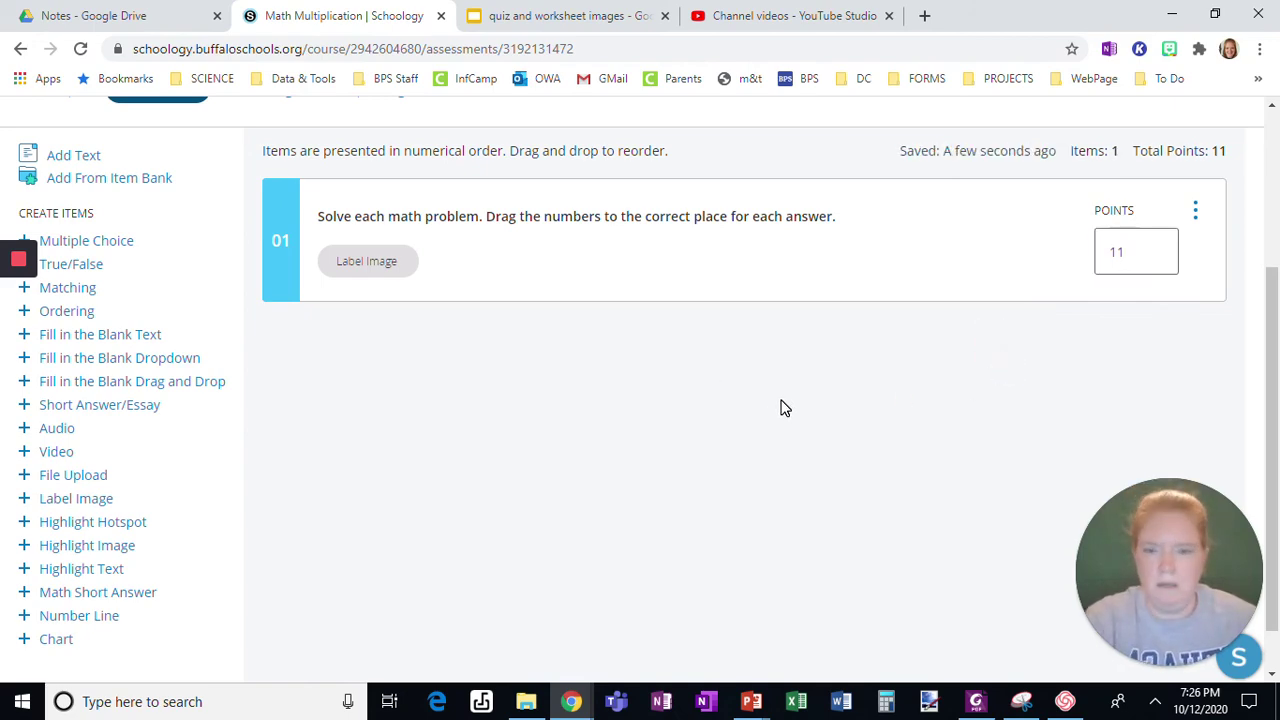
{"action": "scroll", "coordinate": [784, 408], "scroll_direction": "up", "scroll_amount": 3}
Step: Preview Math Multiplication, start an attempt, dismiss the loading error and reload the page
{"action": "left_click", "coordinate": [911, 260]}
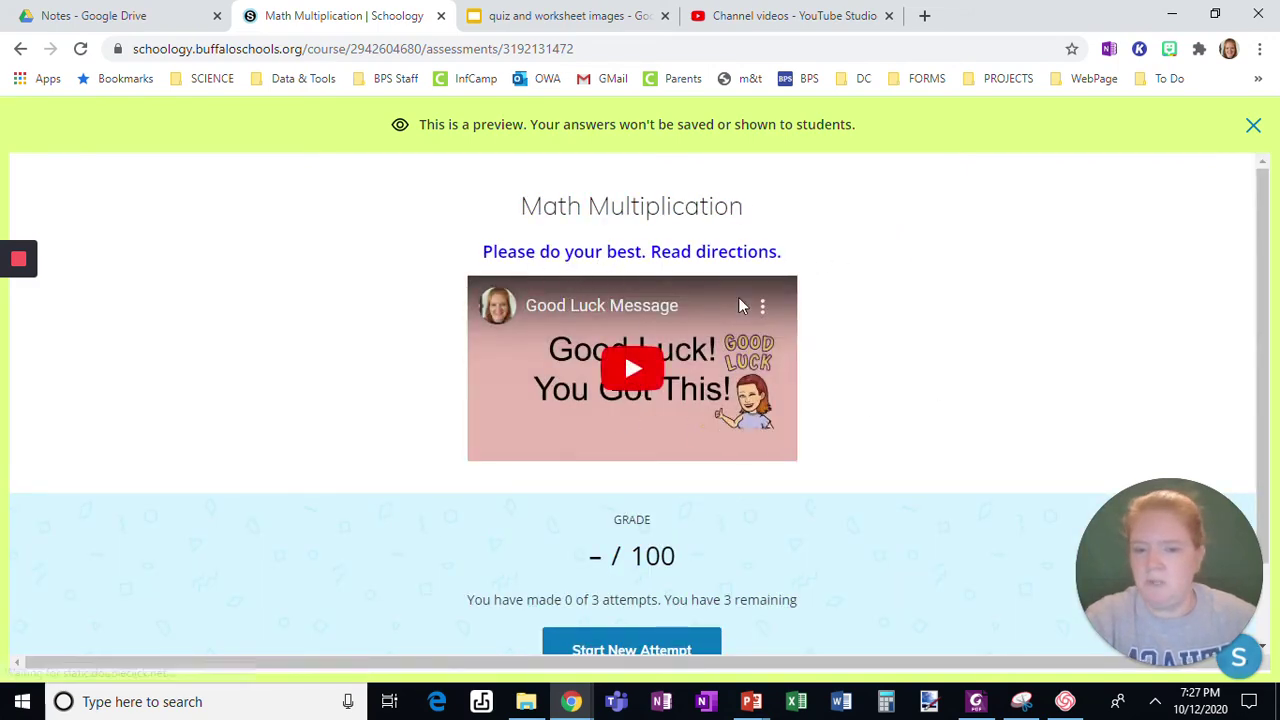
{"action": "scroll", "coordinate": [1006, 385], "scroll_direction": "down", "scroll_amount": 1}
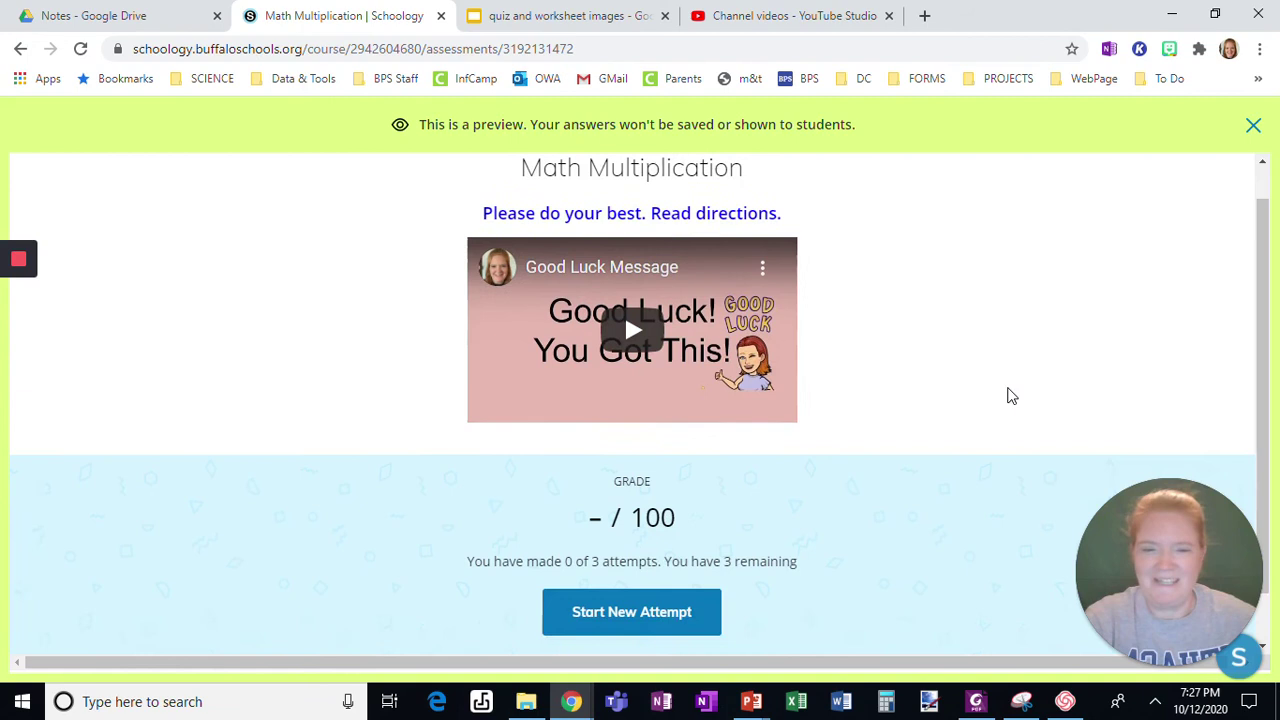
{"action": "left_click", "coordinate": [643, 556]}
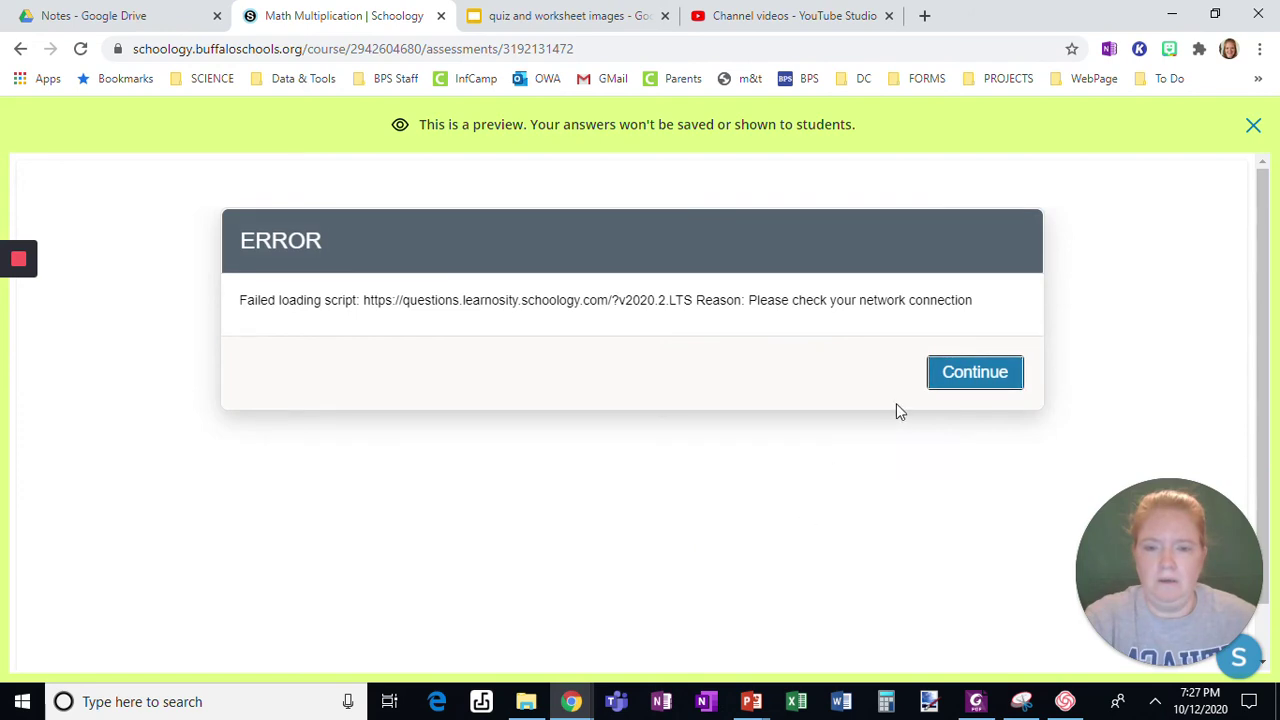
{"action": "left_click", "coordinate": [991, 372]}
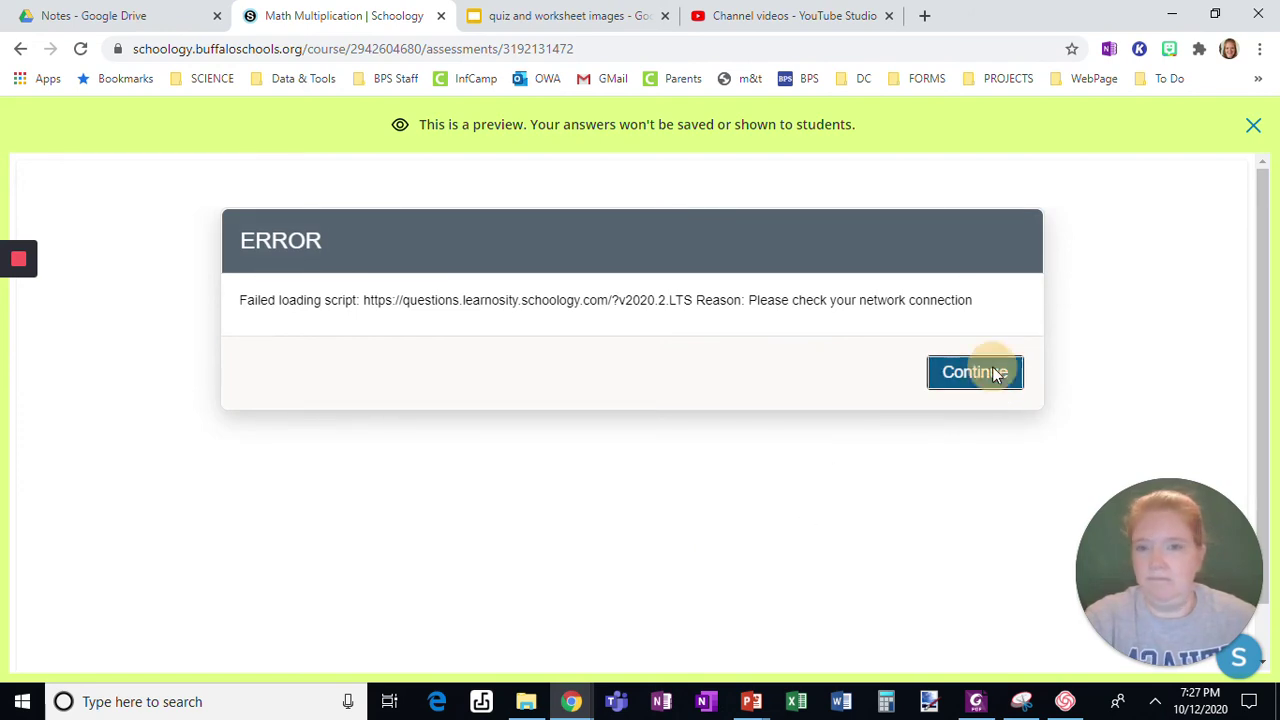
{"action": "left_click", "coordinate": [613, 46]}
{"action": "key", "text": "Return"}
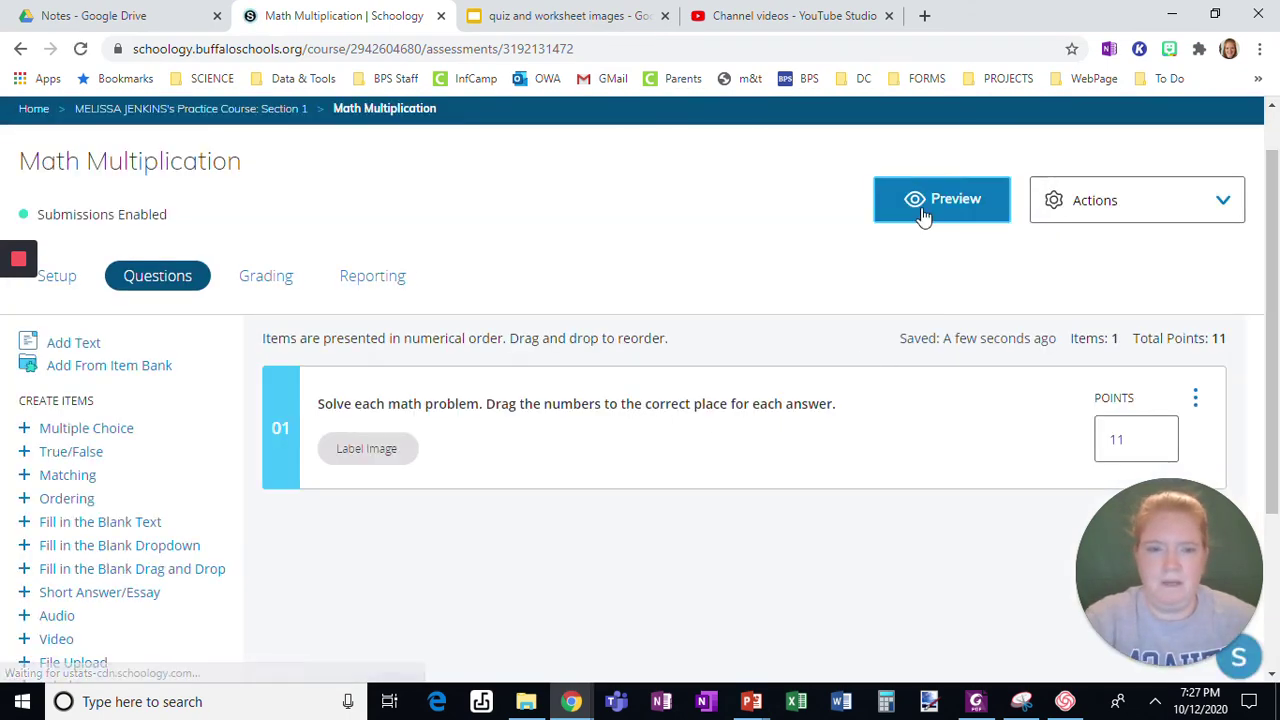
Step: Retry Preview and Start New Attempt, reloading after another error, until the problems appear
{"action": "left_click", "coordinate": [921, 207]}
{"action": "scroll", "coordinate": [611, 578], "scroll_direction": "down", "scroll_amount": 1}
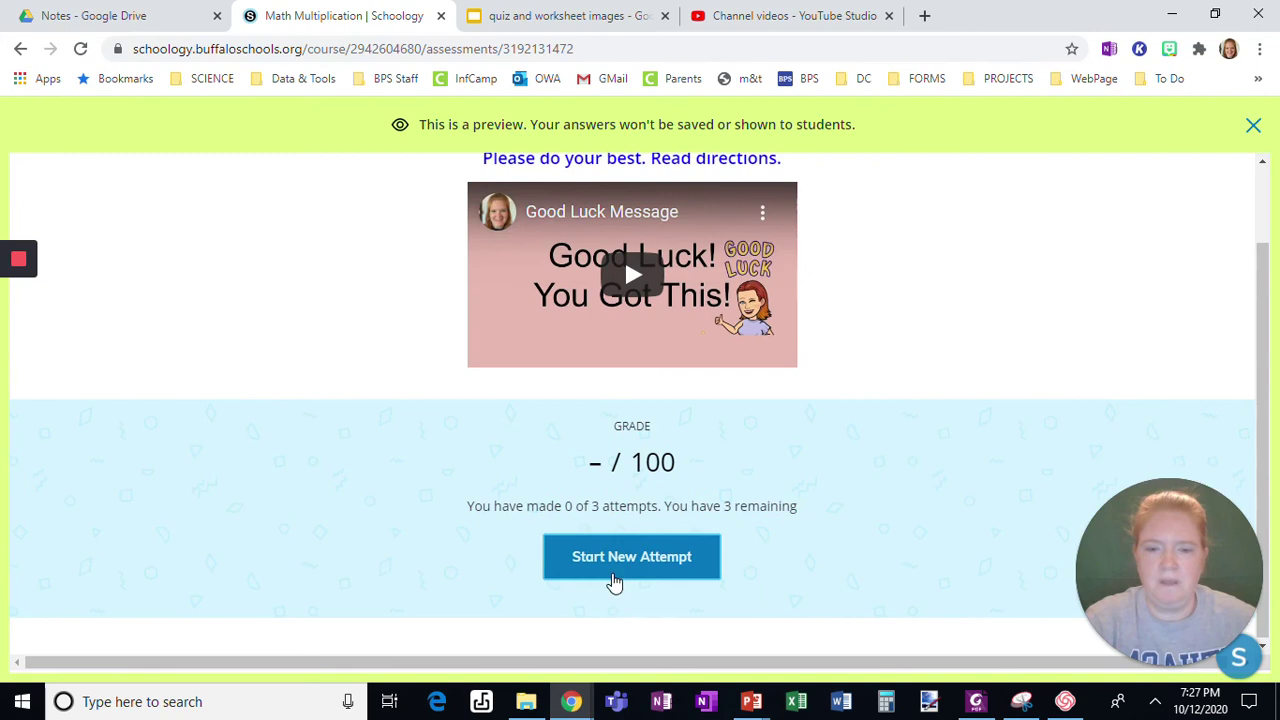
{"action": "left_click", "coordinate": [612, 558]}
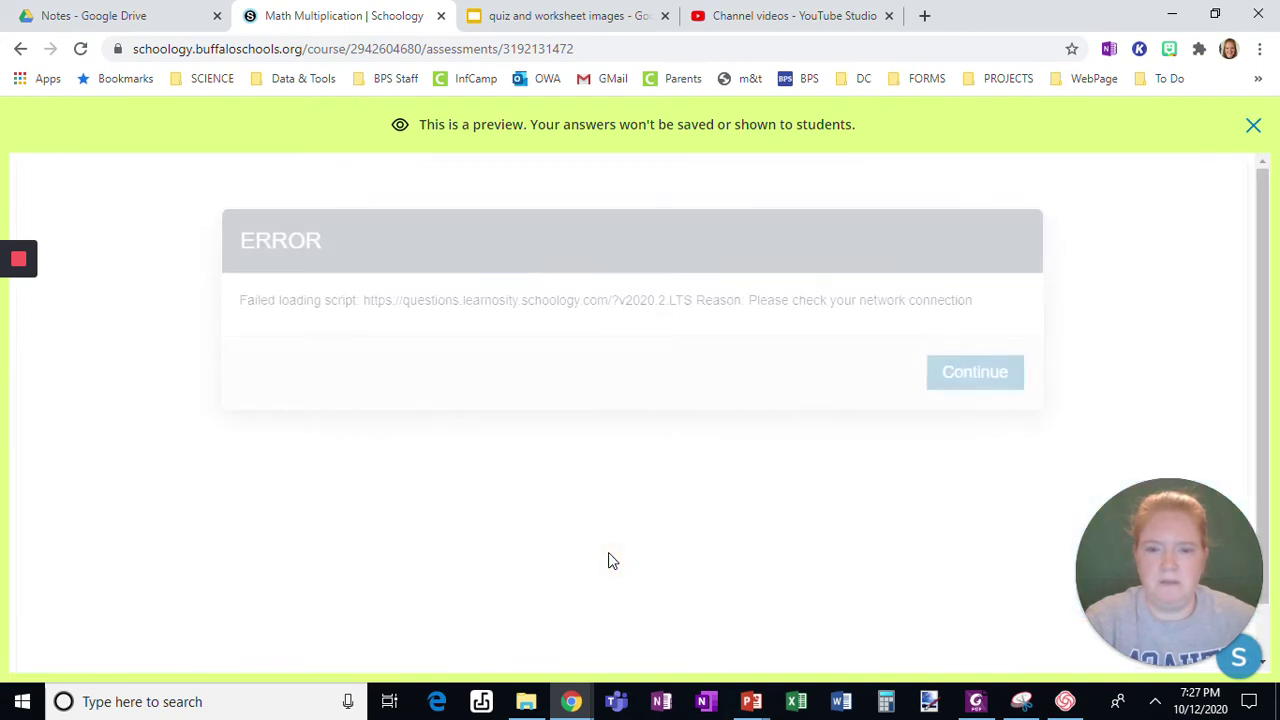
{"action": "left_click", "coordinate": [969, 375]}
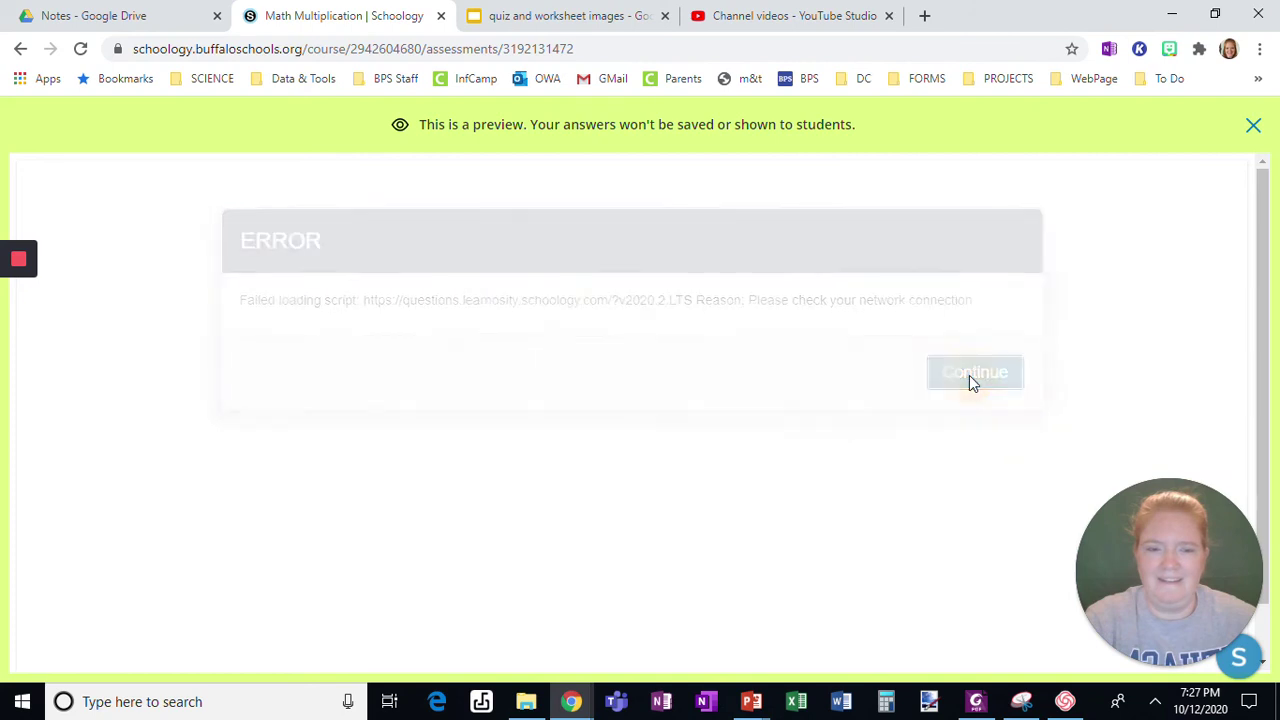
{"action": "left_click", "coordinate": [569, 52]}
{"action": "key", "text": "Return"}
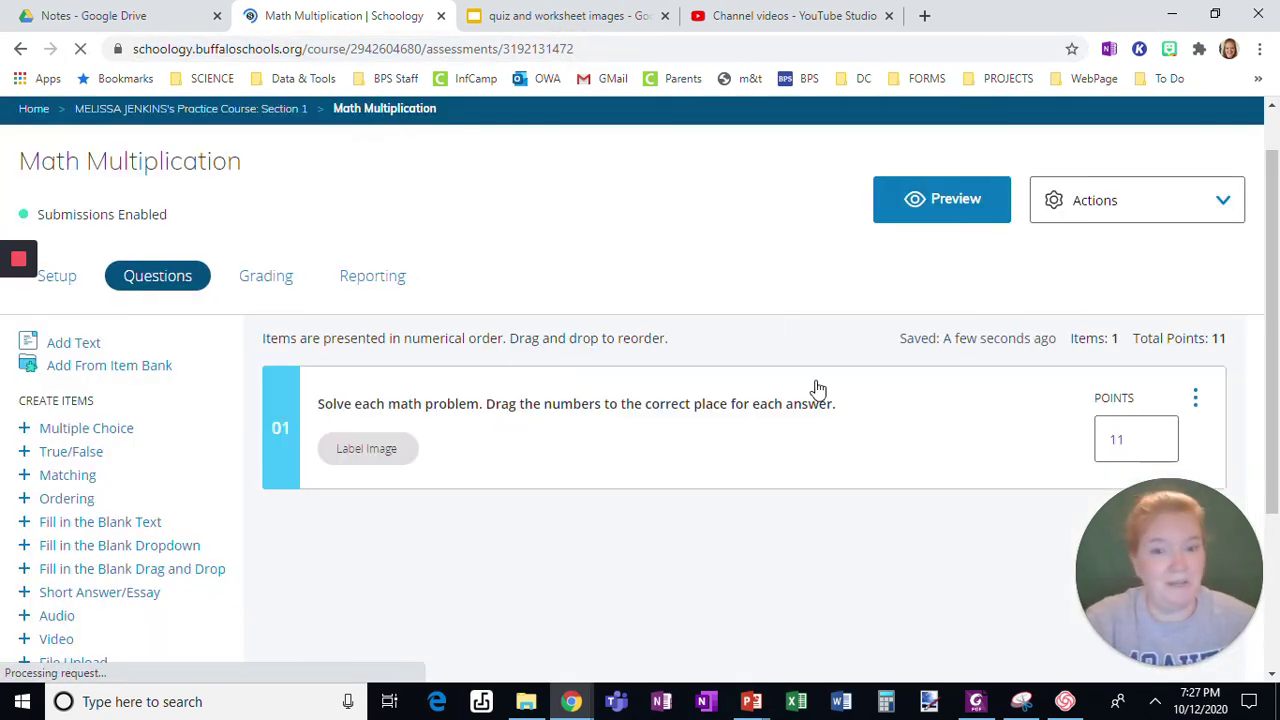
{"action": "left_click", "coordinate": [933, 188]}
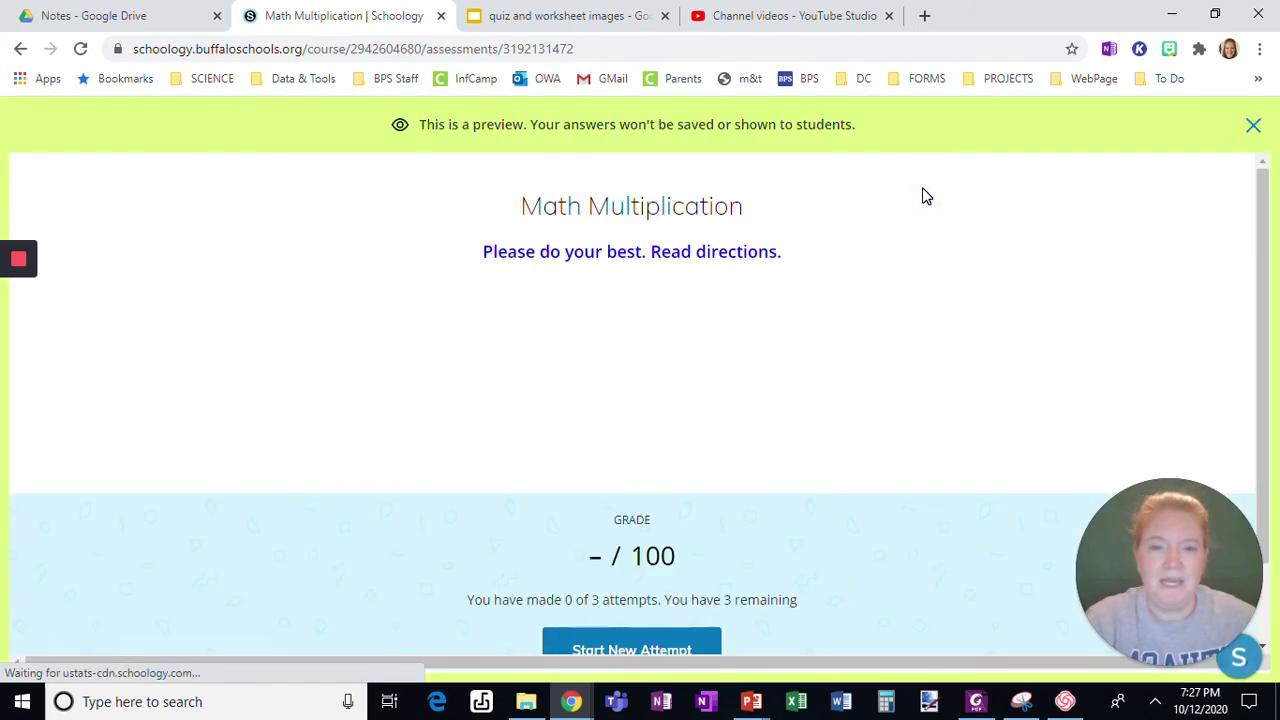
{"action": "left_click", "coordinate": [588, 641]}
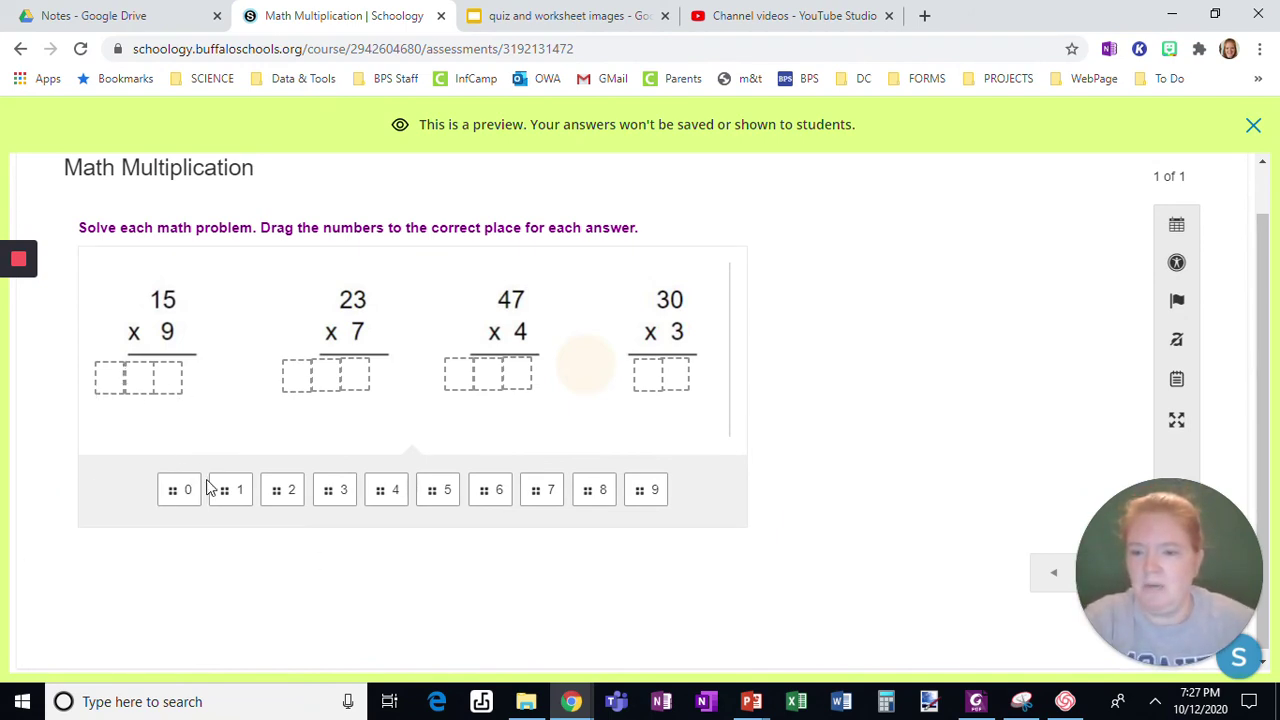
Step: Drag 5 into the last answer box under 15 × 9, then close the preview
{"action": "left_click_drag", "start_coordinate": [443, 491], "coordinate": [168, 380]}
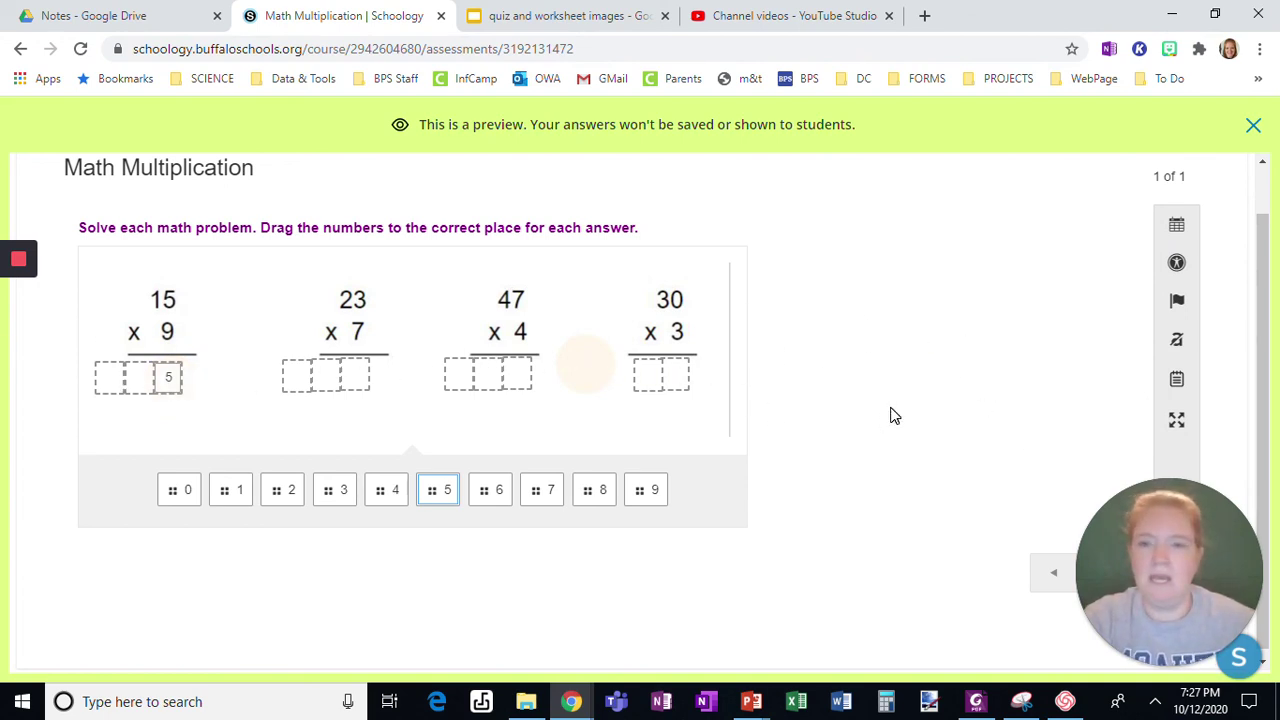
{"action": "mouse_move", "coordinate": [1135, 562]}
{"action": "left_click", "coordinate": [1095, 545]}
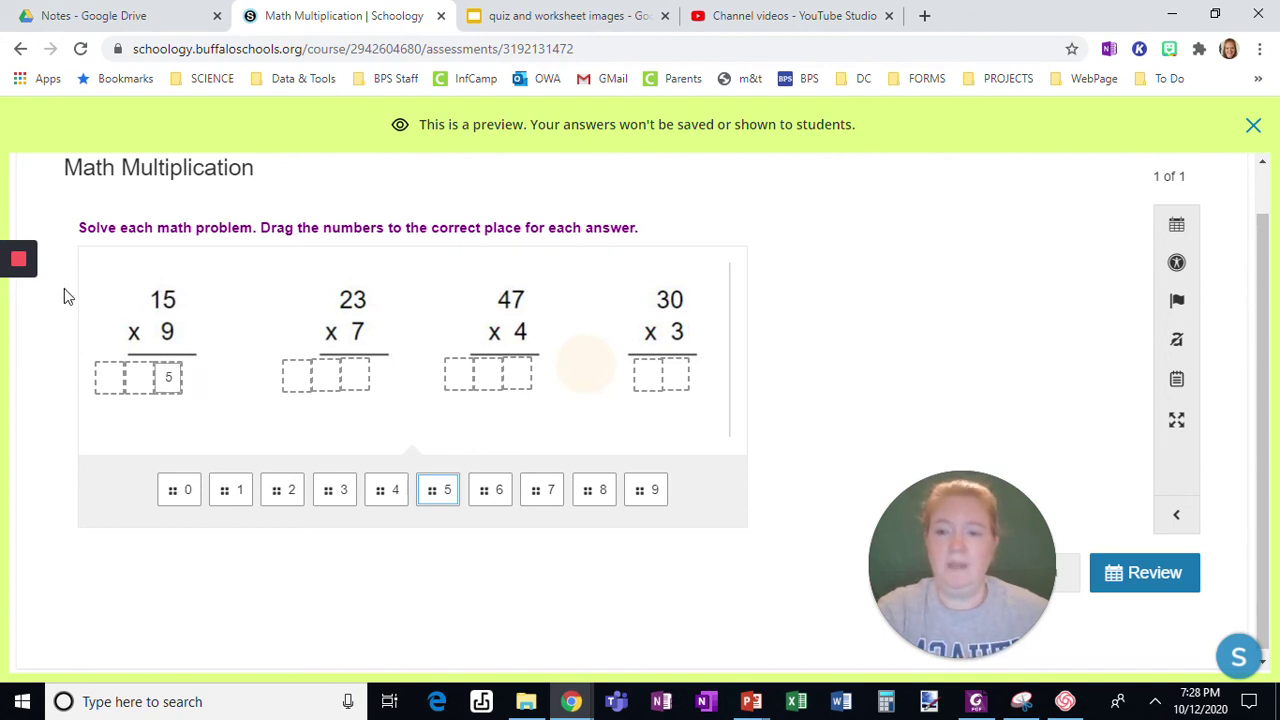
Step: Exit the preview and copy question 01 from its options menu
{"action": "left_click", "coordinate": [1254, 128]}
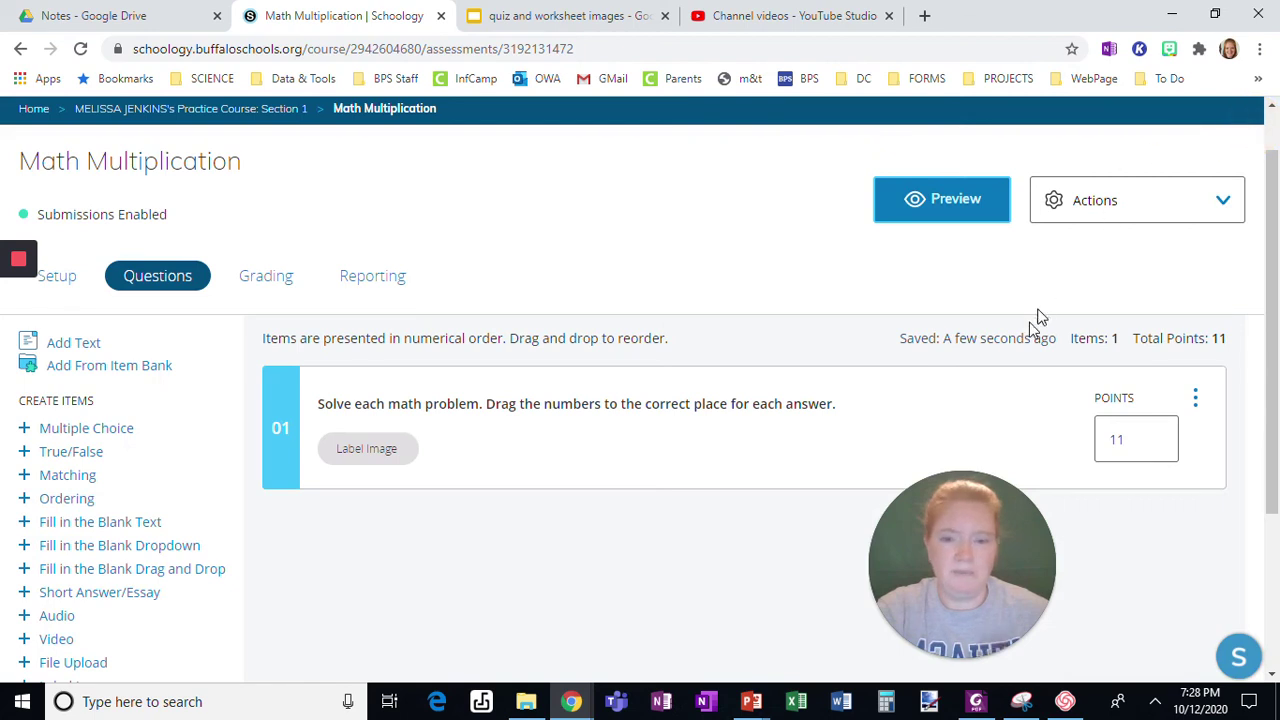
{"action": "left_click", "coordinate": [597, 437]}
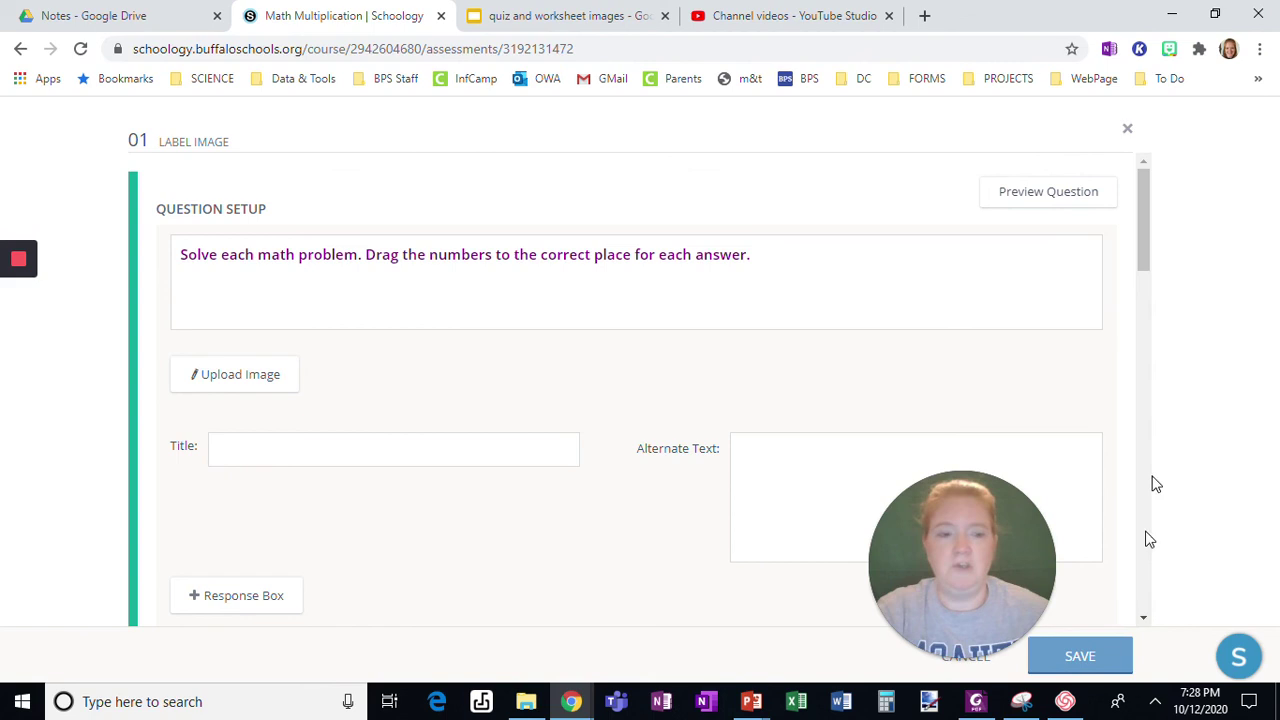
{"action": "left_click", "coordinate": [988, 672]}
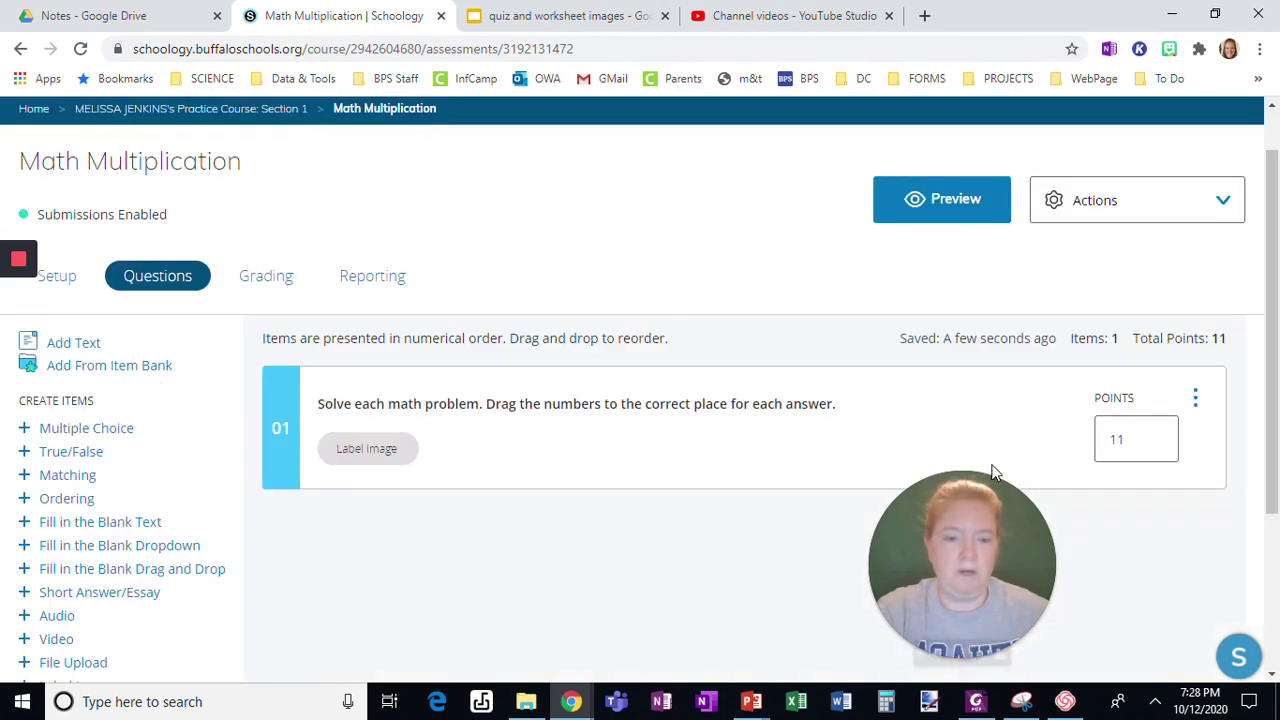
{"action": "left_click", "coordinate": [1198, 400]}
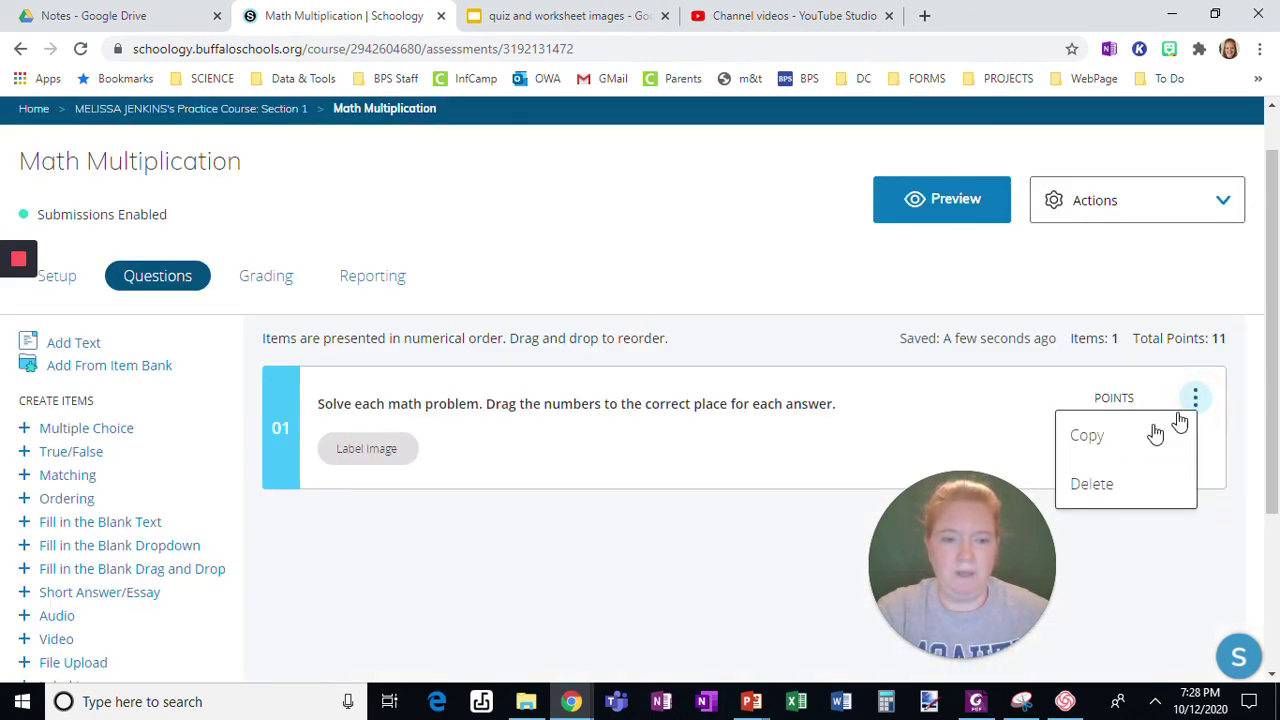
{"action": "left_click", "coordinate": [1116, 439]}
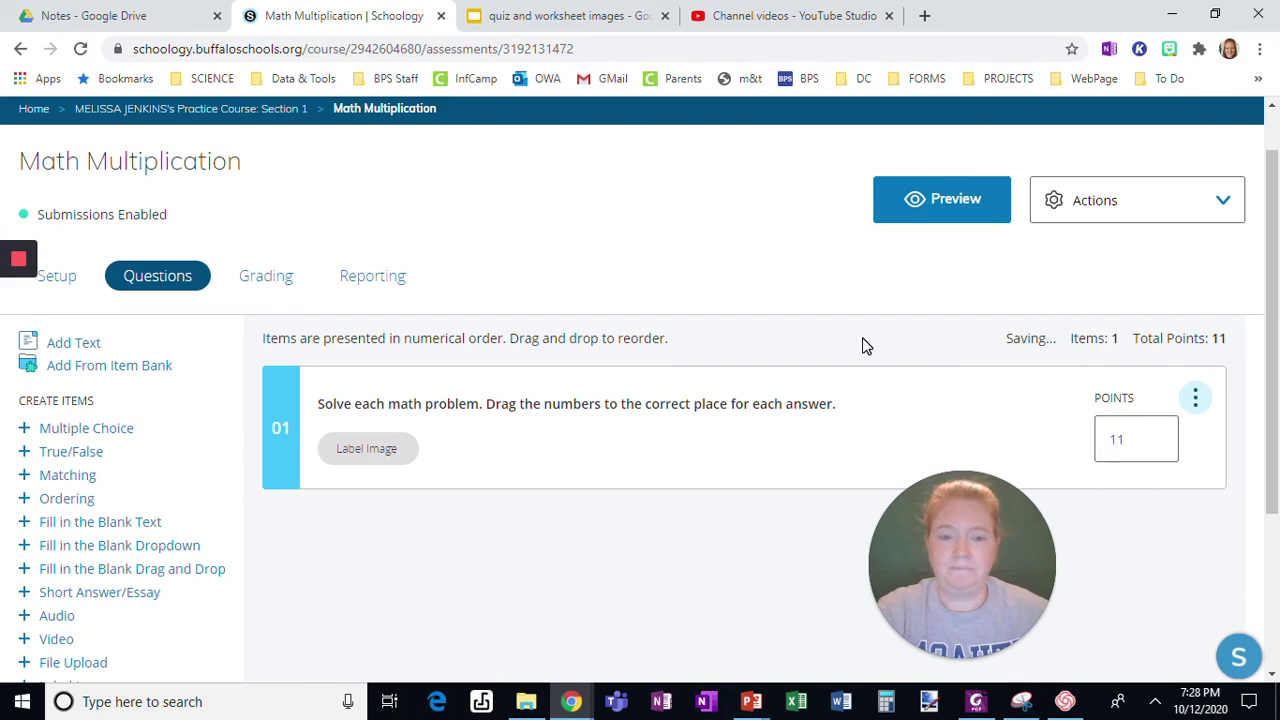
Step: Open the copied question 02 and scroll down to its Possible Responses
{"action": "scroll", "coordinate": [547, 383], "scroll_direction": "down", "scroll_amount": 2}
{"action": "left_click", "coordinate": [537, 368]}
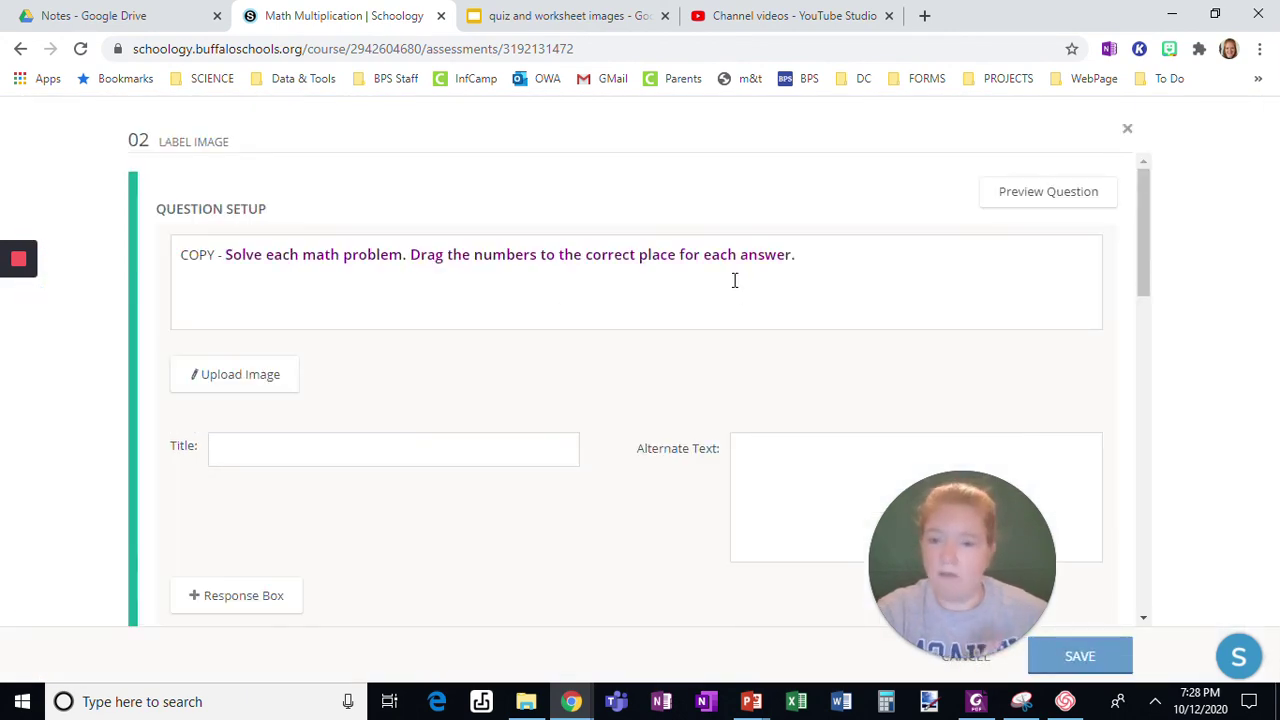
{"action": "scroll", "coordinate": [734, 282], "scroll_direction": "down", "scroll_amount": 4}
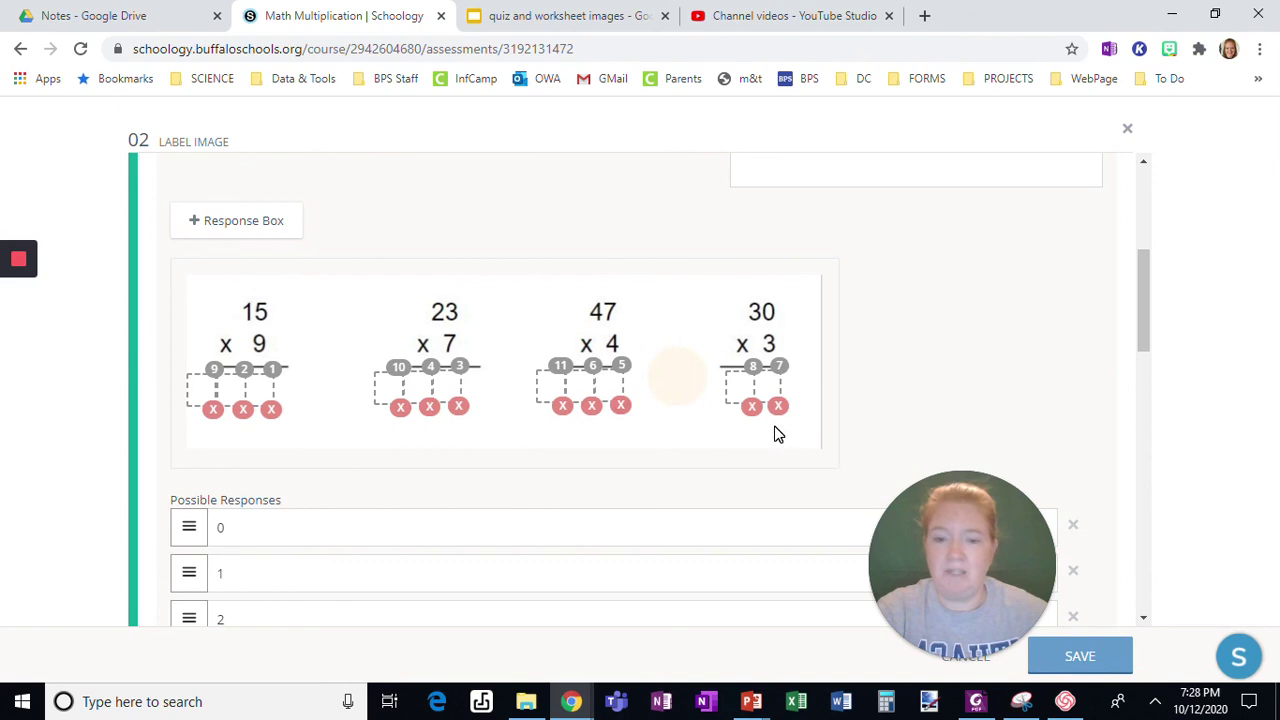
{"action": "scroll", "coordinate": [776, 432], "scroll_direction": "down", "scroll_amount": 3}
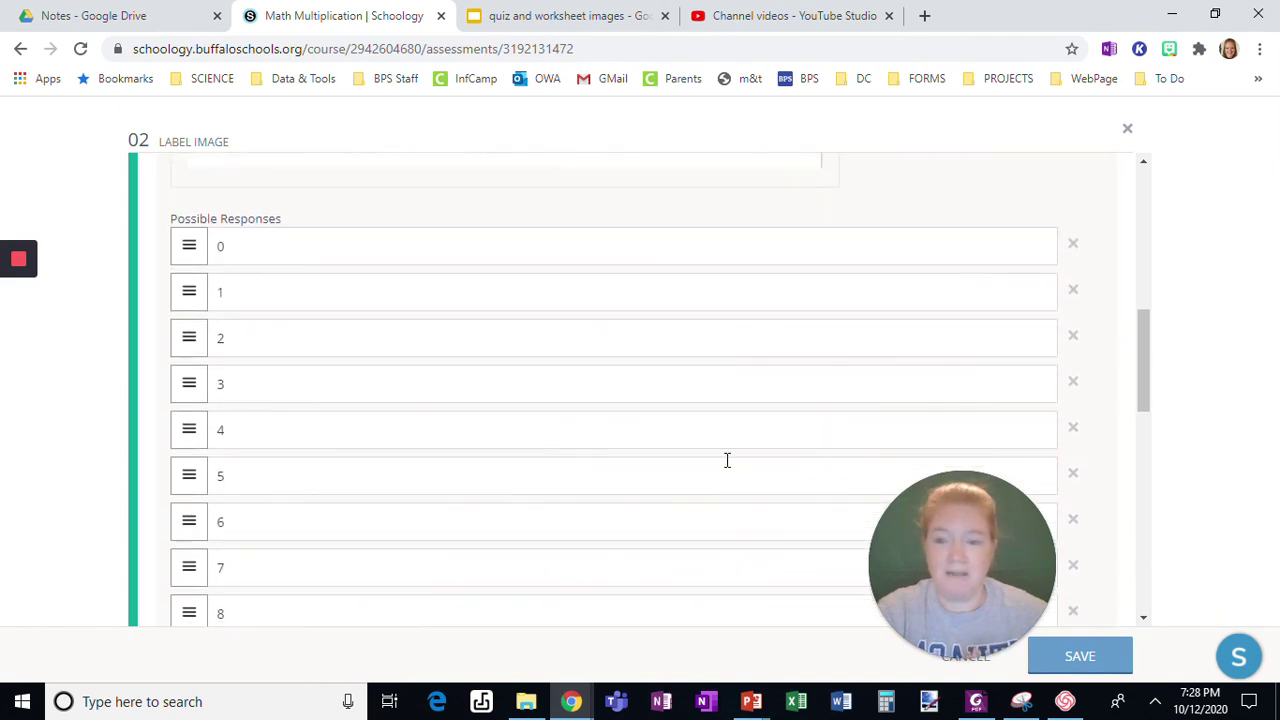